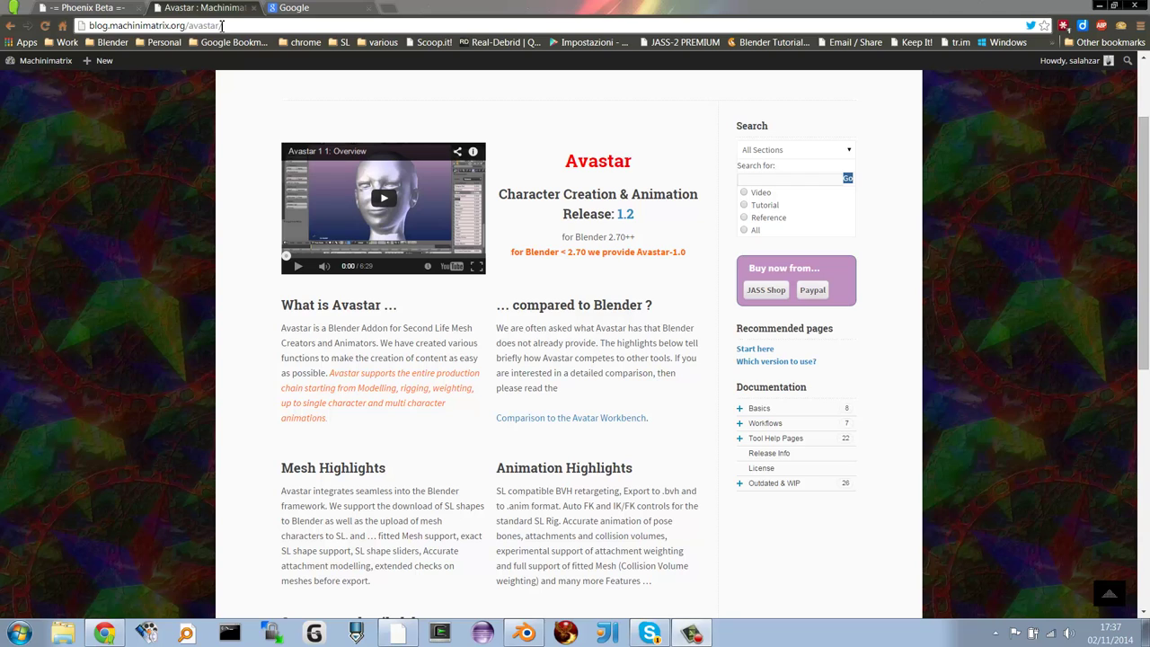
Search Google for 'avastar' and go to the Avastar : Machinimatrix product page.
left_click(295, 8)
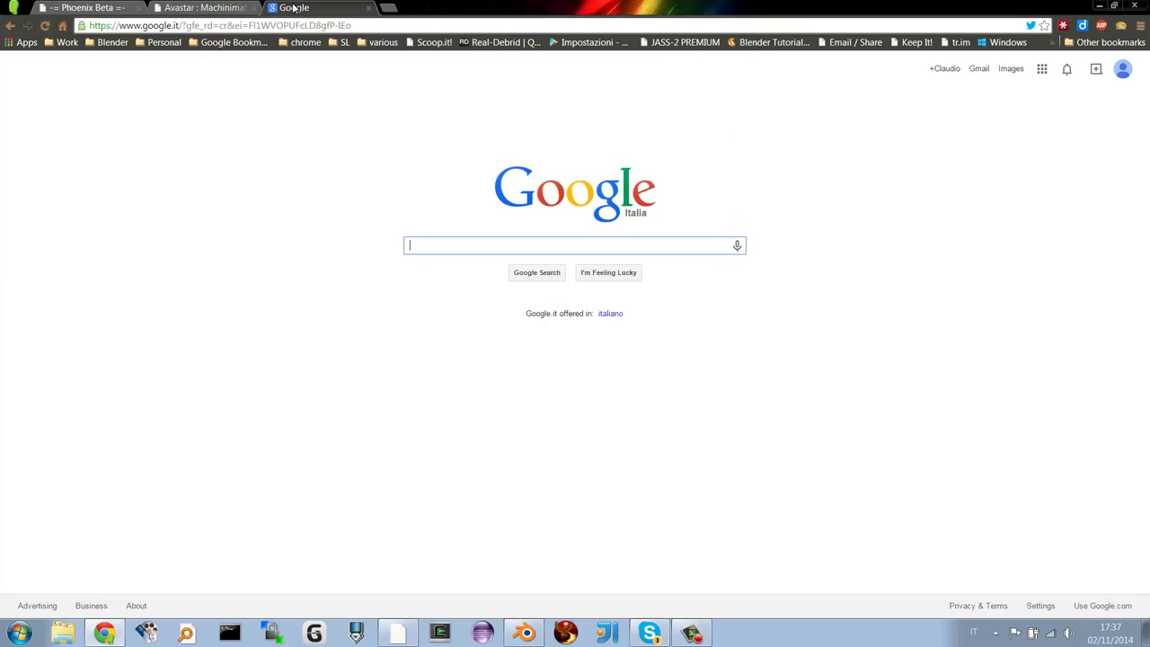
type("av")
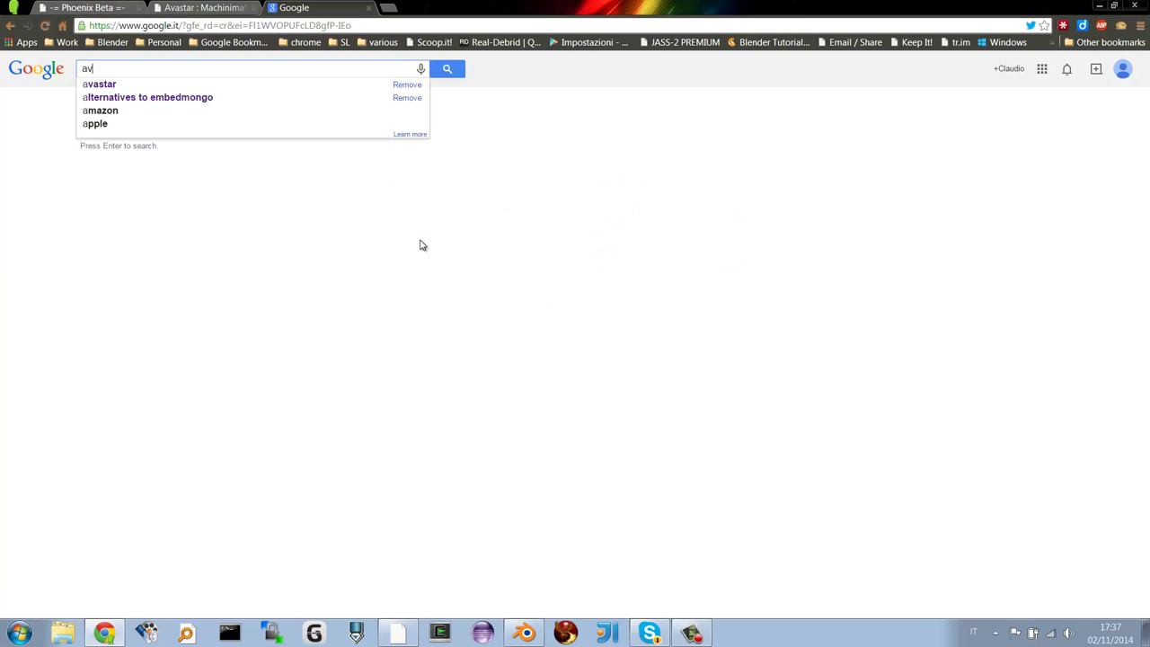
type("astar")
key("Return")
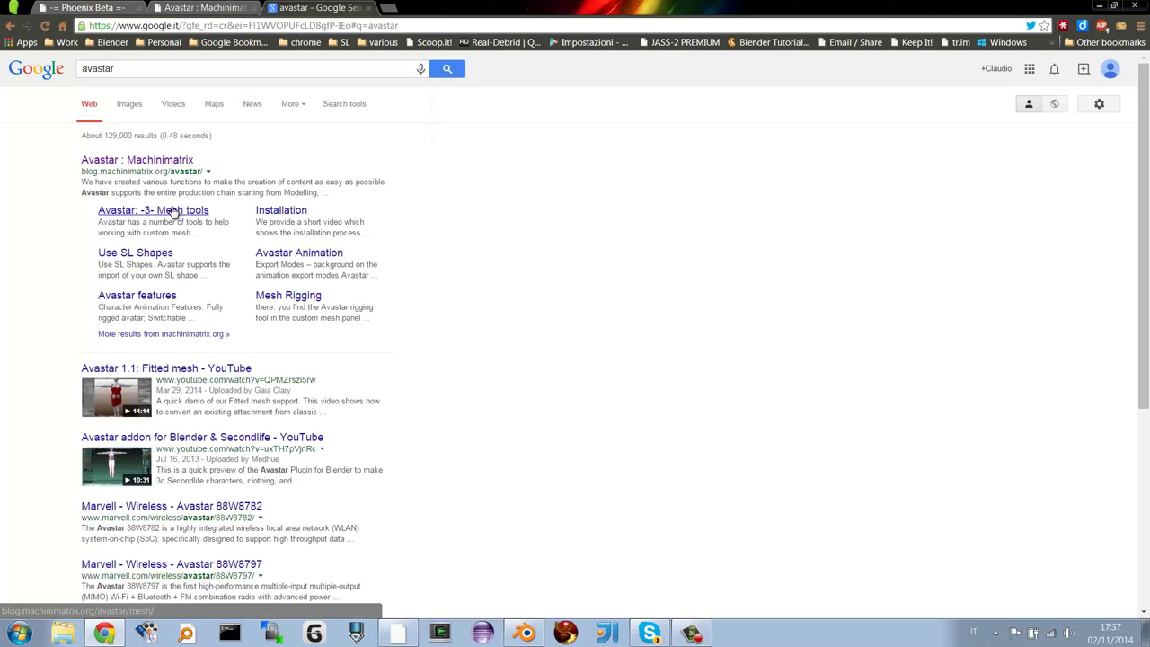
left_click(156, 162)
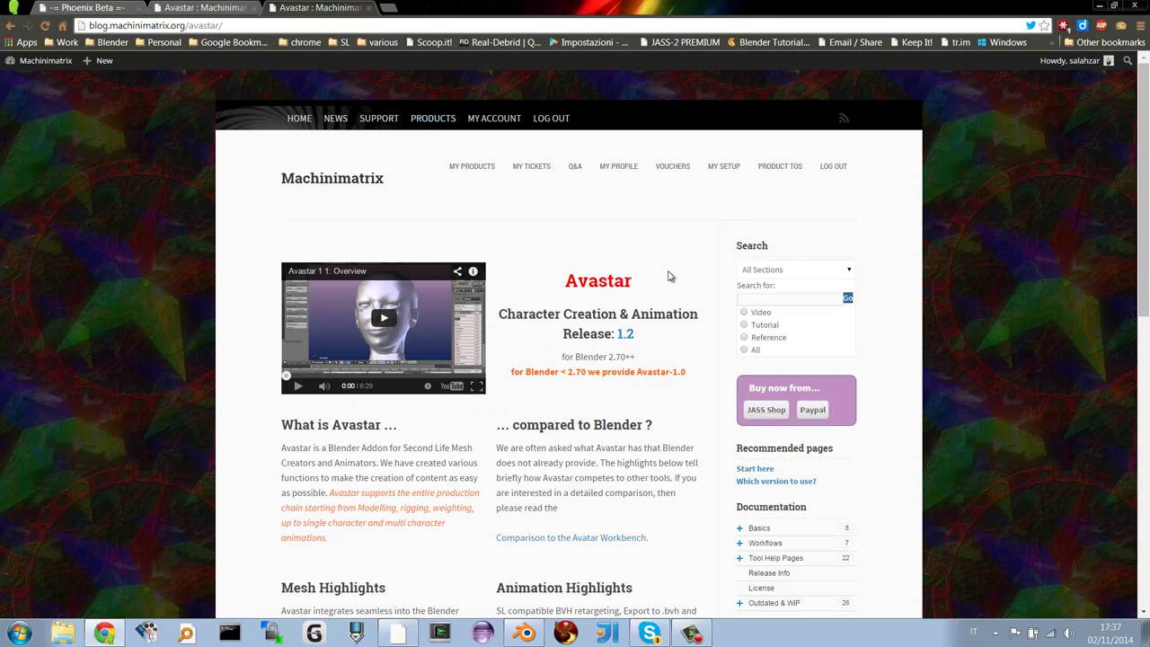
scroll(424, 437, "down", 2)
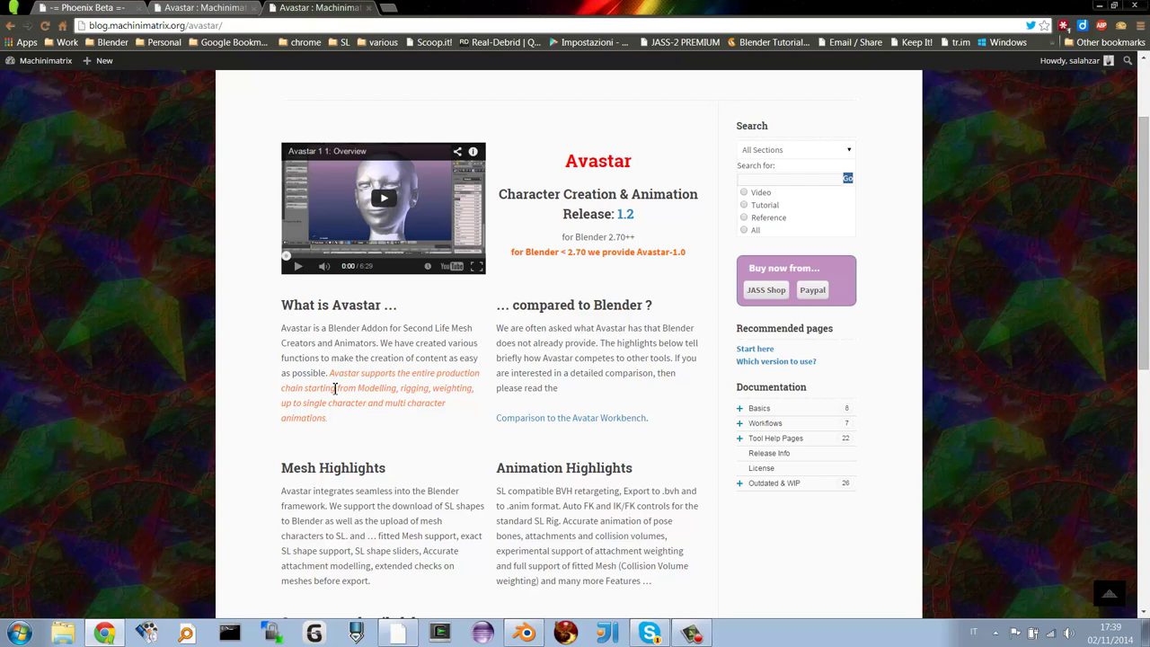
left_click_drag(356, 388, 398, 391)
left_click(430, 415)
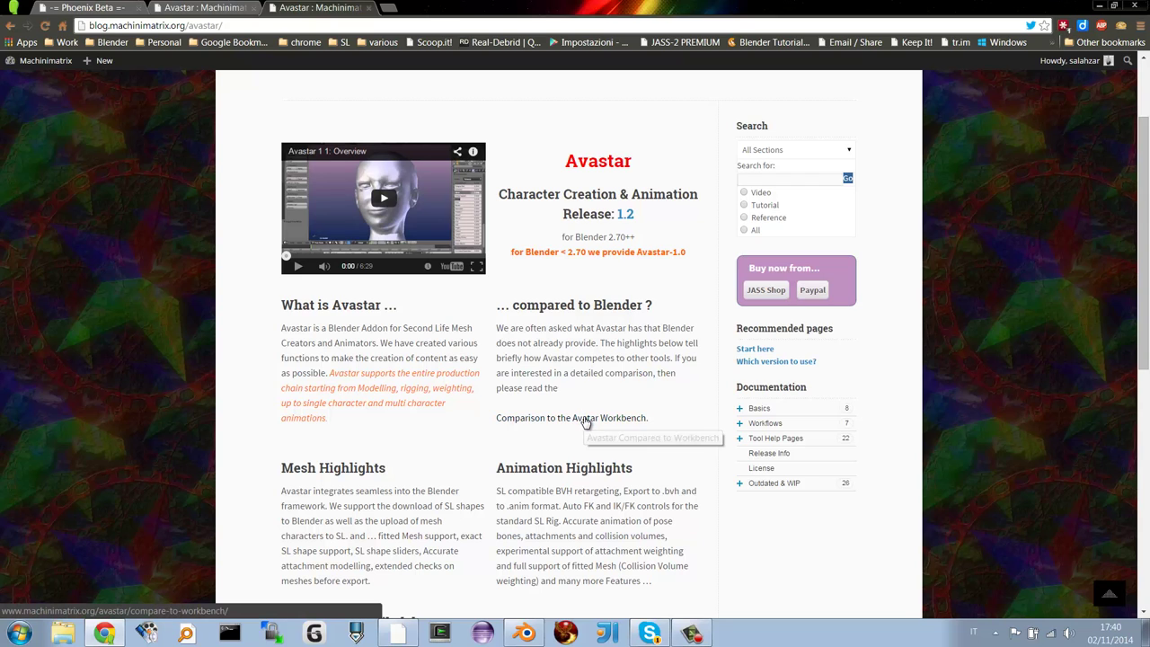
Go to the 'Comparison to the Avatar Workbench' article and scroll through it.
left_click(584, 422)
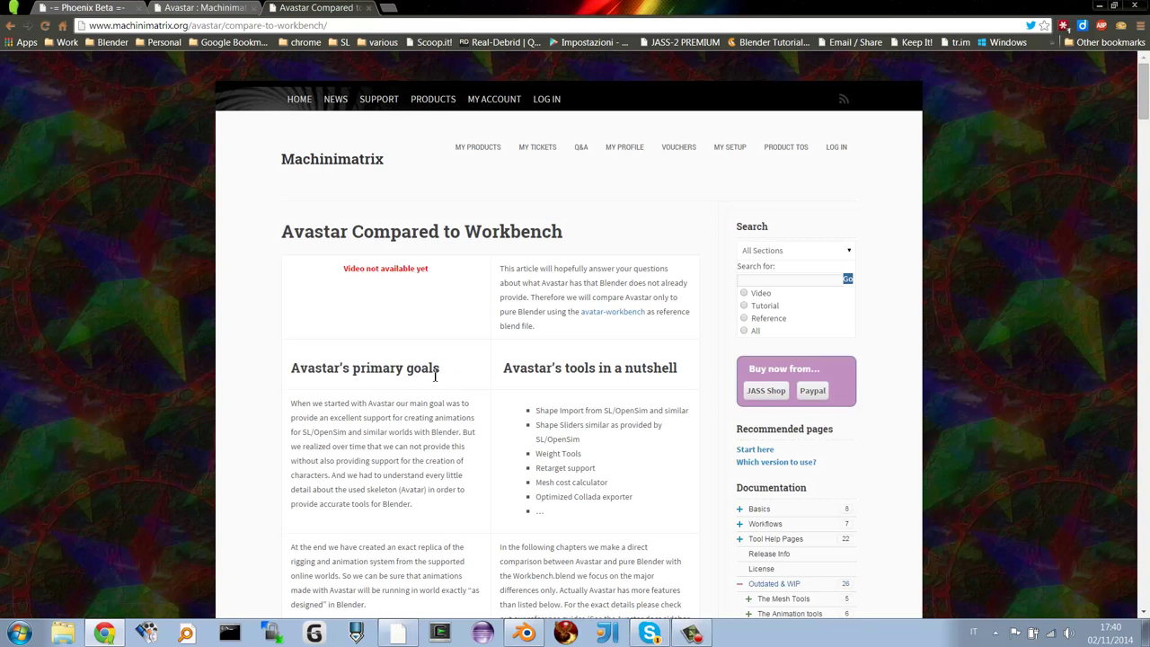
scroll(426, 371, "down", 1)
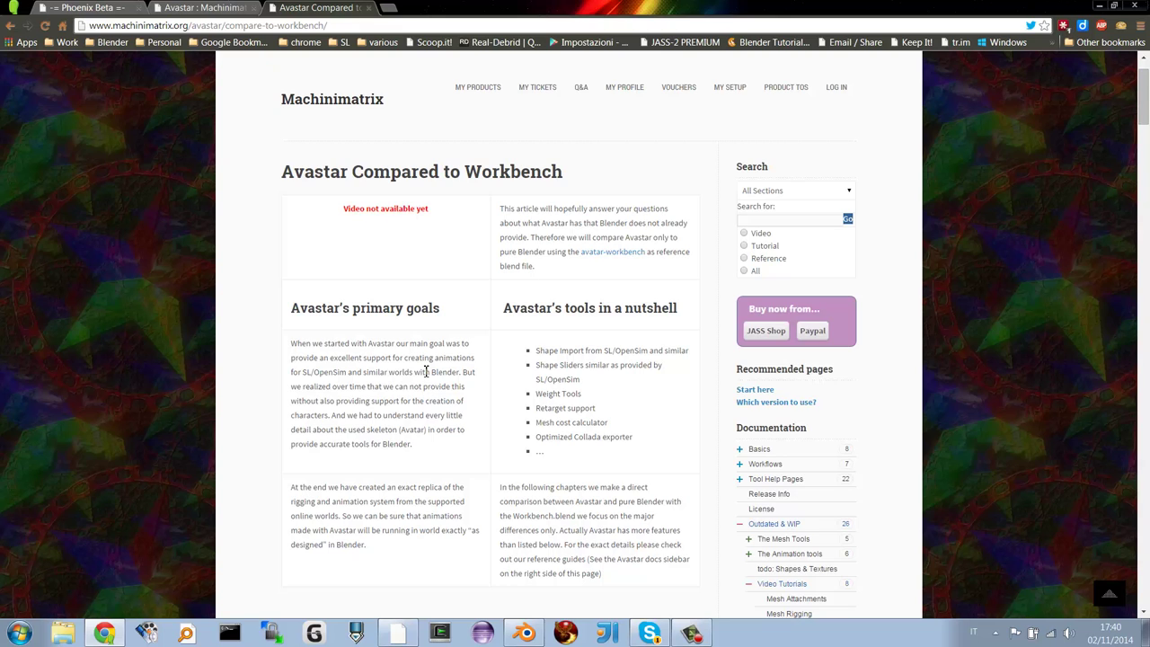
scroll(427, 371, "down", 4)
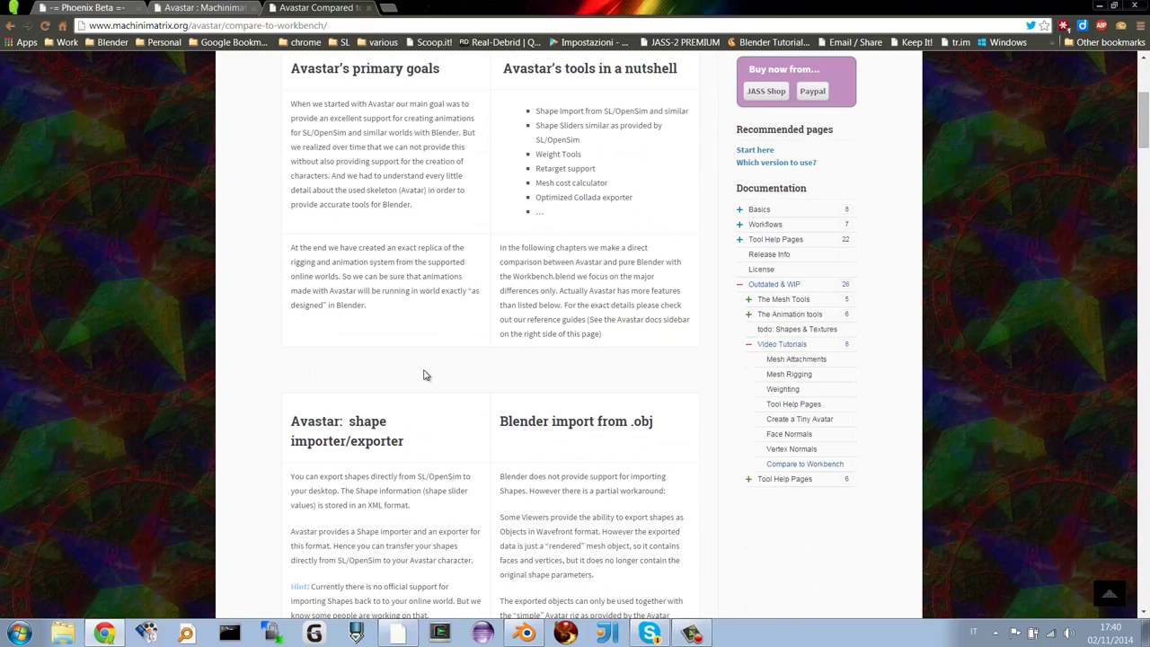
scroll(426, 376, "up", 3)
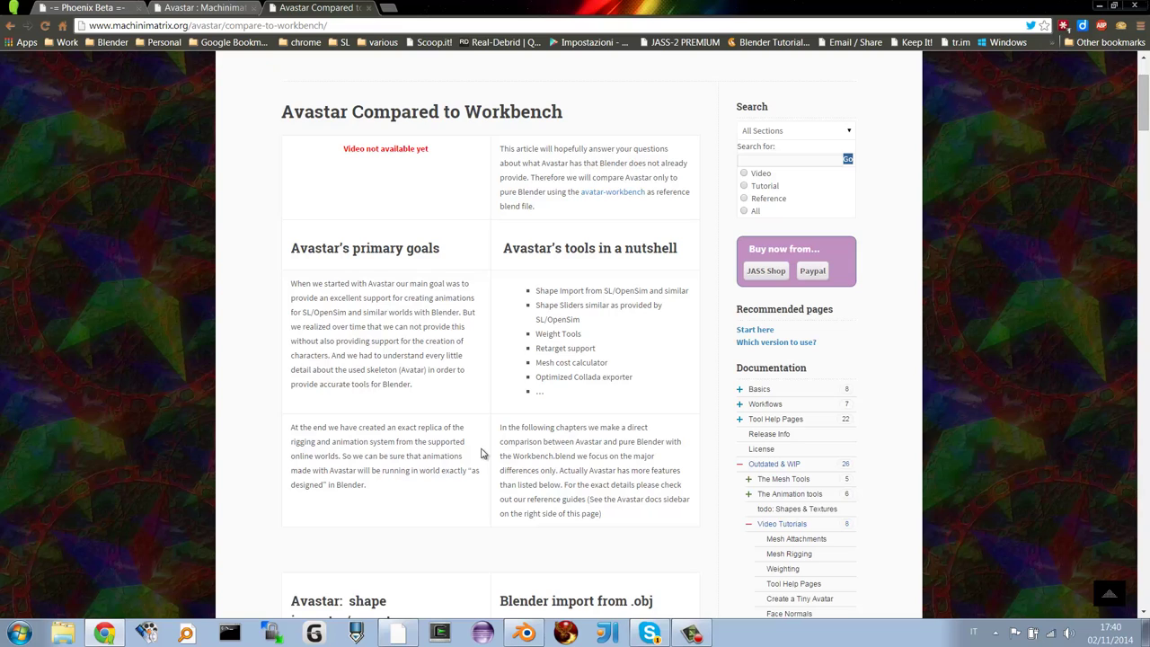
scroll(483, 452, "down", 2)
scroll(482, 451, "down", 2)
scroll(483, 452, "down", 2)
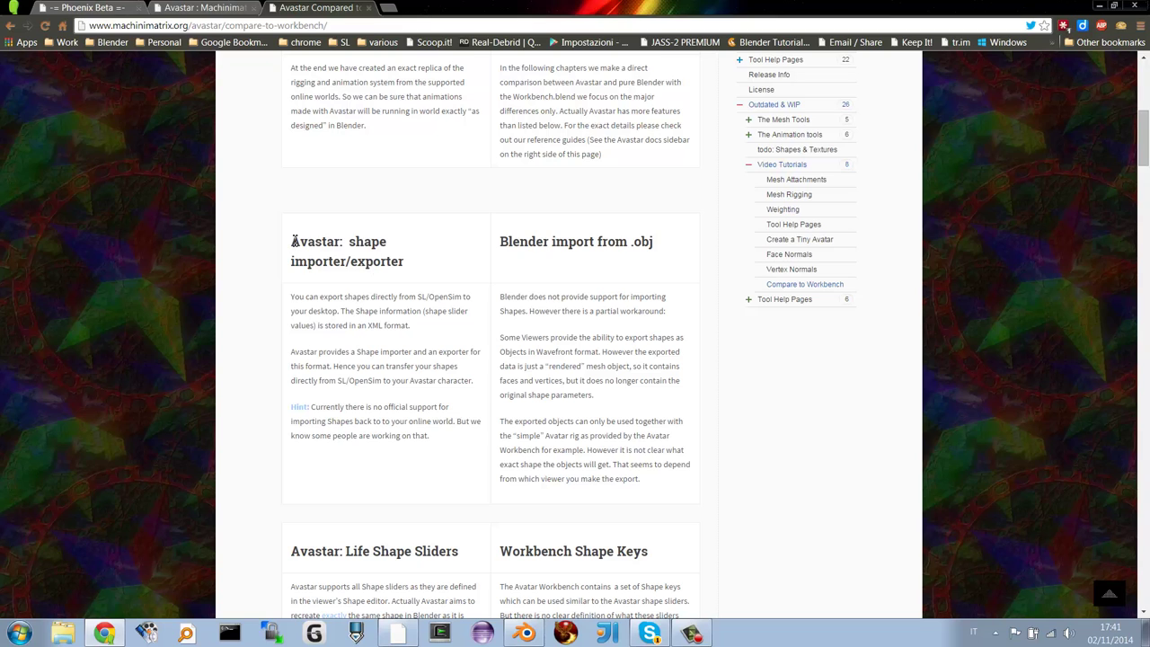
left_click_drag(293, 241, 408, 261)
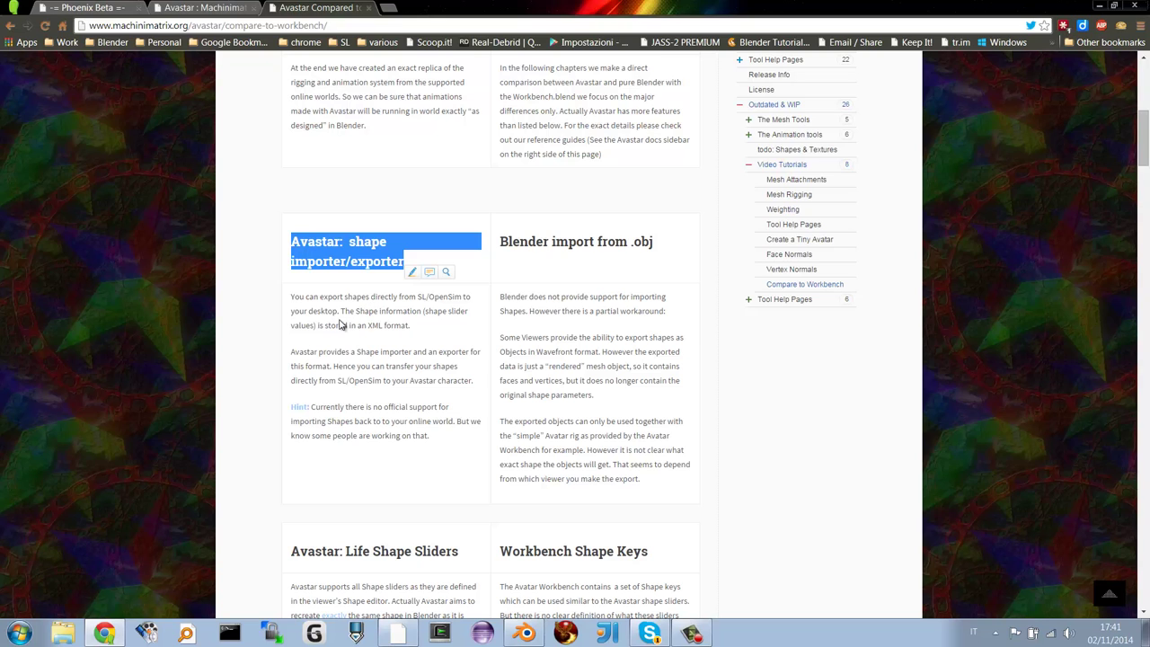
left_click(373, 328)
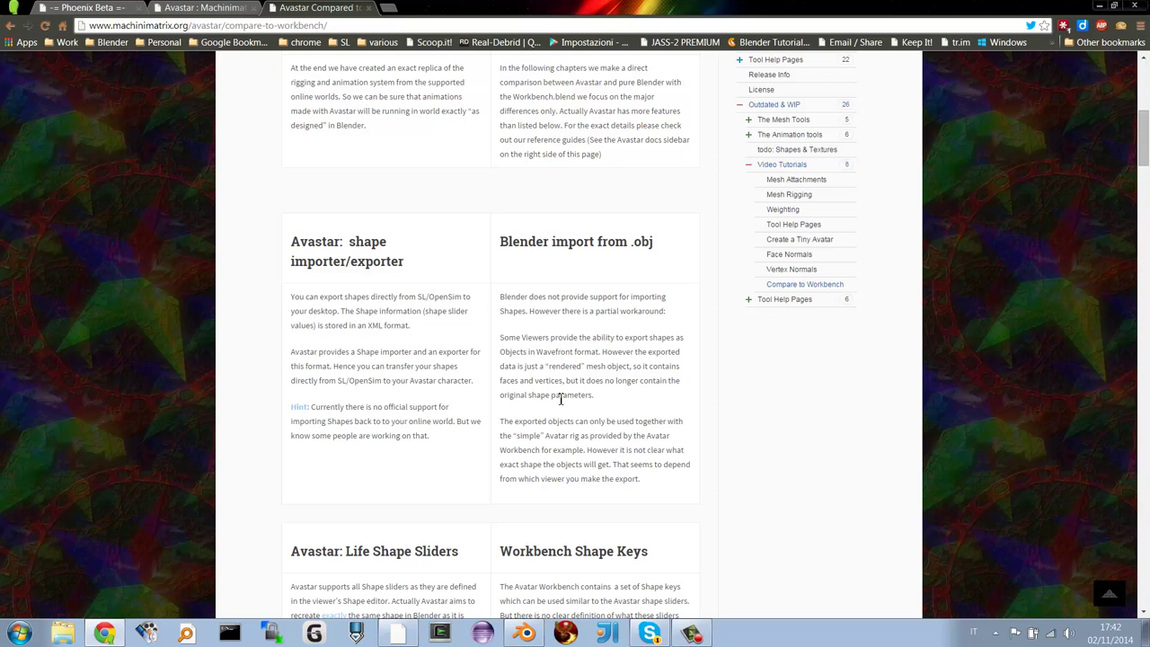
Scroll to the Life Shape Sliders section and highlight the word 'exactly'.
scroll(561, 399, "down", 2)
scroll(560, 403, "down", 1)
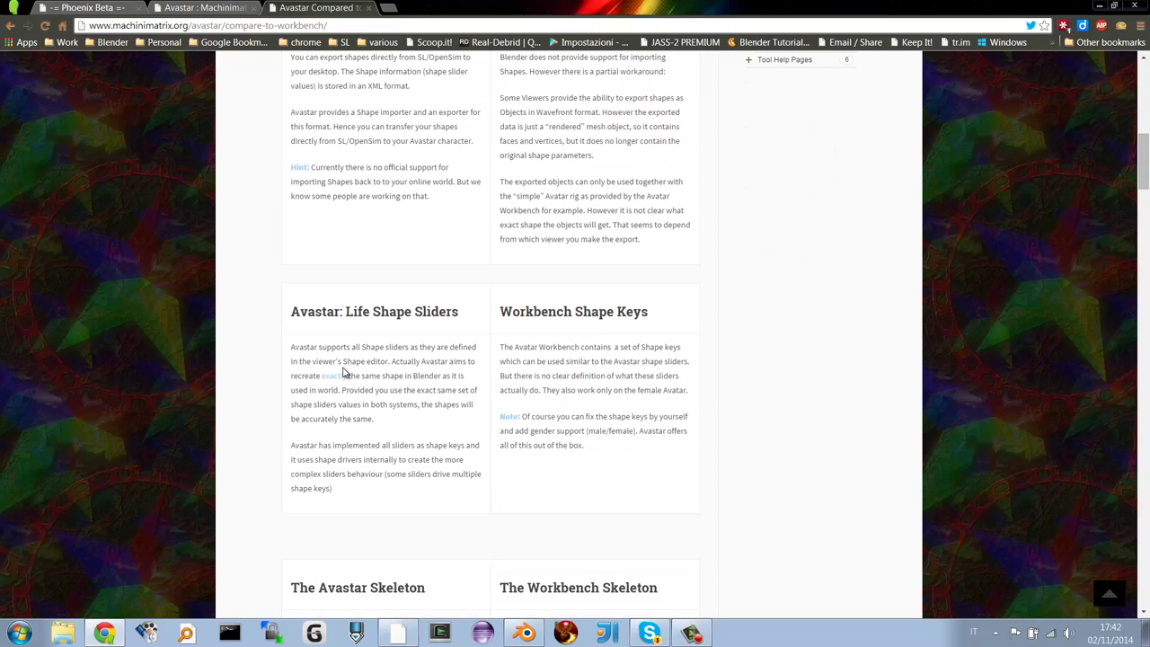
scroll(400, 313, "up", 3)
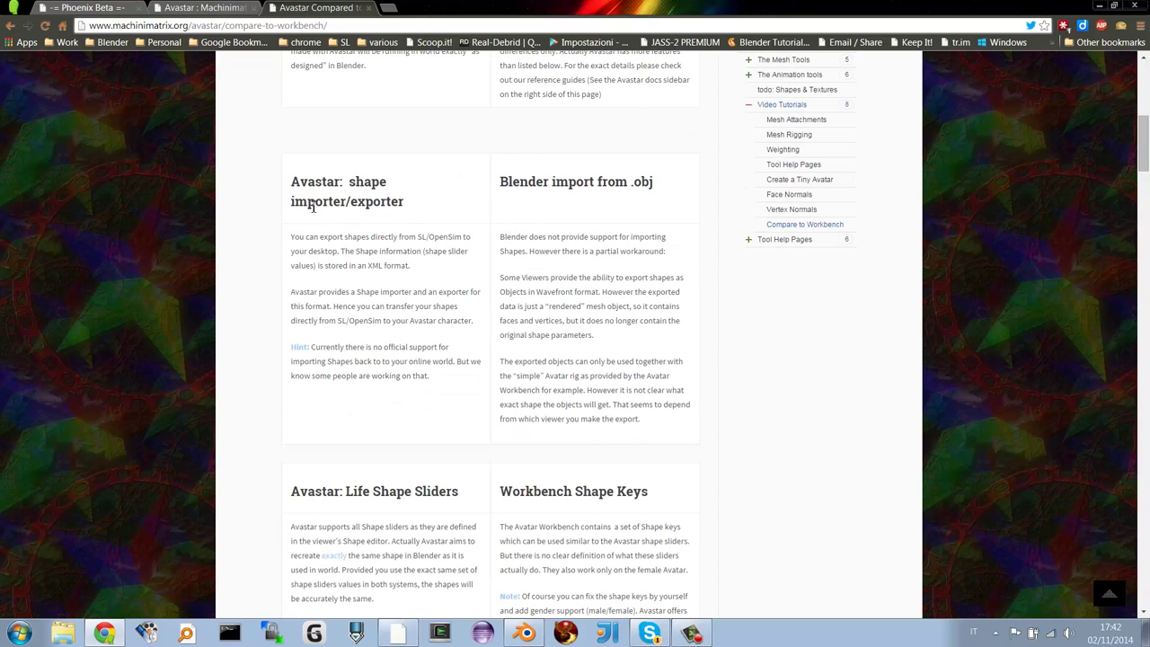
scroll(349, 327, "down", 2)
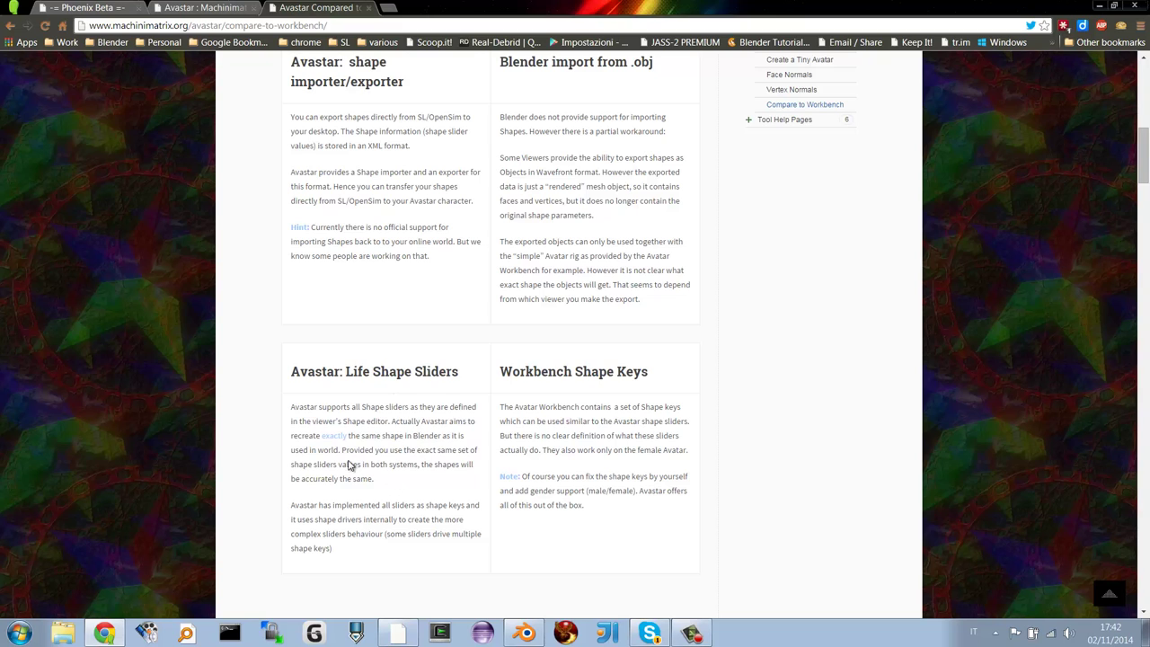
scroll(381, 455, "down", 1)
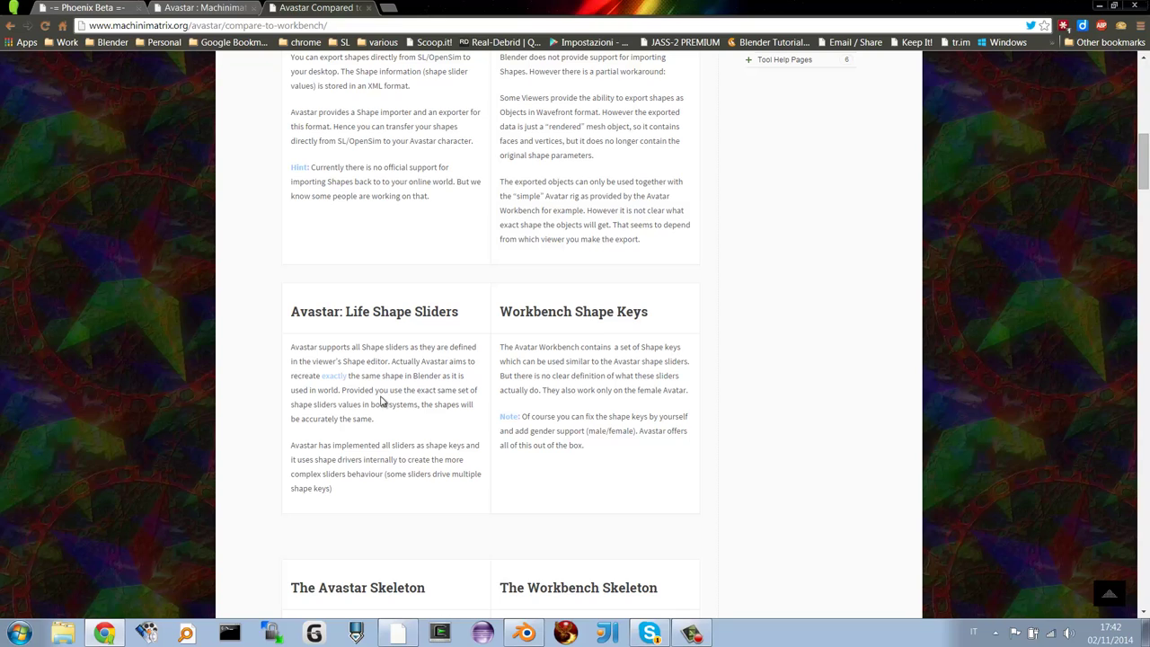
double_click(327, 377)
Highlight the sentence about female-only Workbench shape keys and scroll on toward the skeleton comparison.
left_click_drag(543, 392, 690, 395)
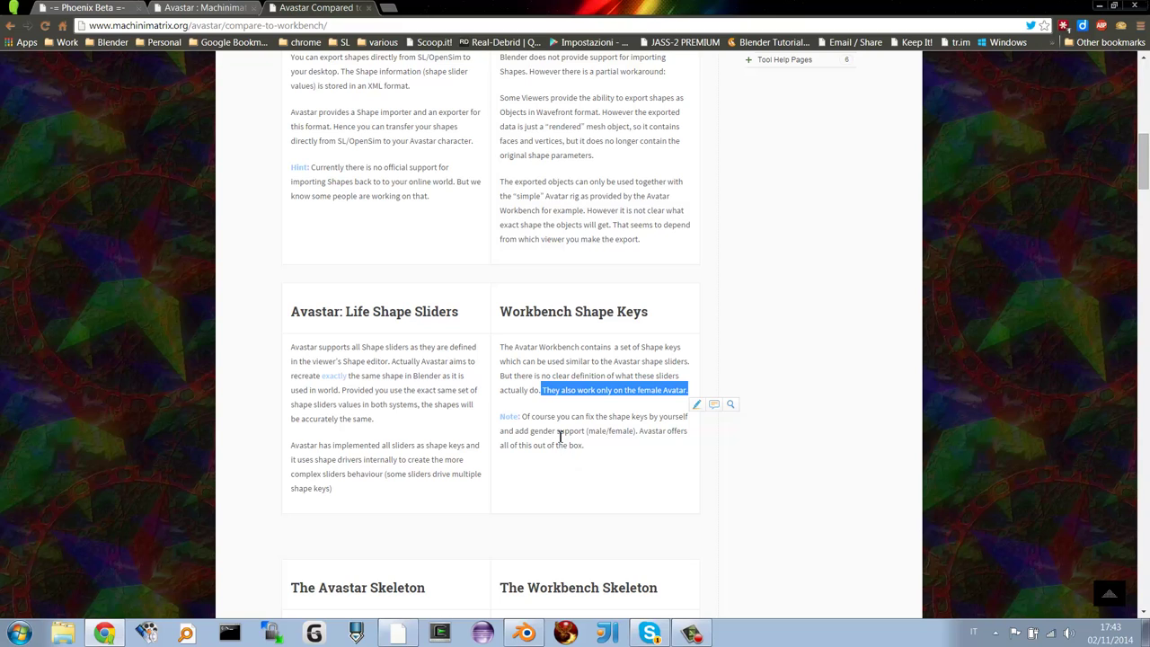
scroll(563, 439, "down", 1)
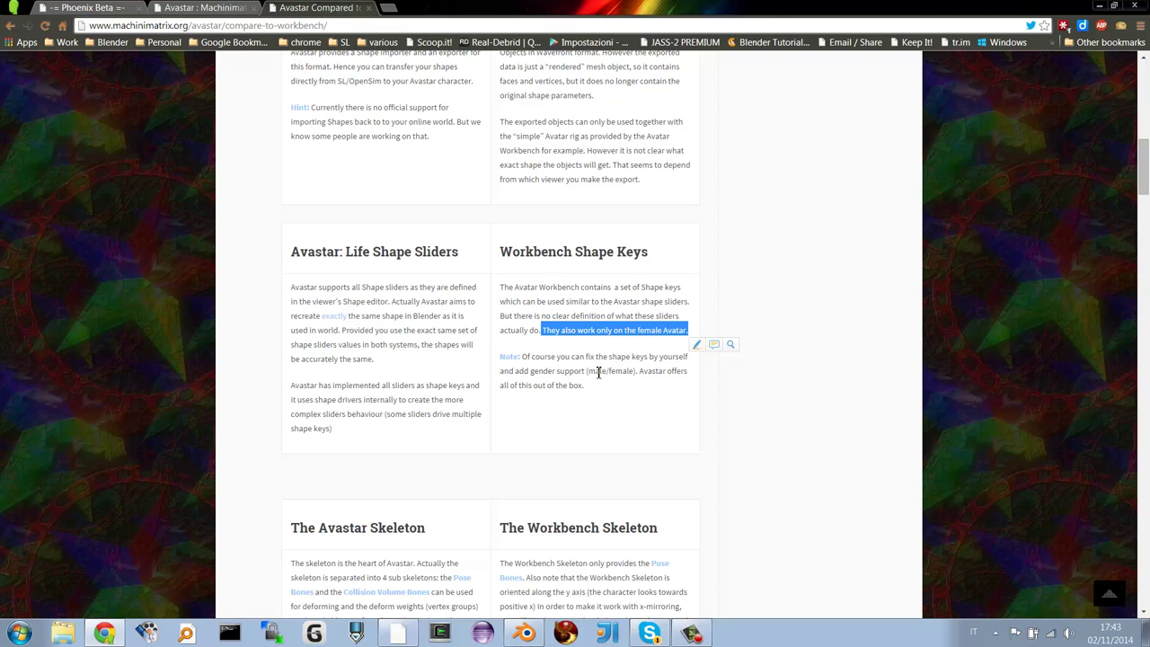
scroll(598, 372, "down", 1)
scroll(598, 375, "down", 3)
scroll(598, 376, "down", 2)
Select the Workbench Skeleton's 90-degree x-mirroring rotation advice, then deselect it.
scroll(598, 377, "down", 1)
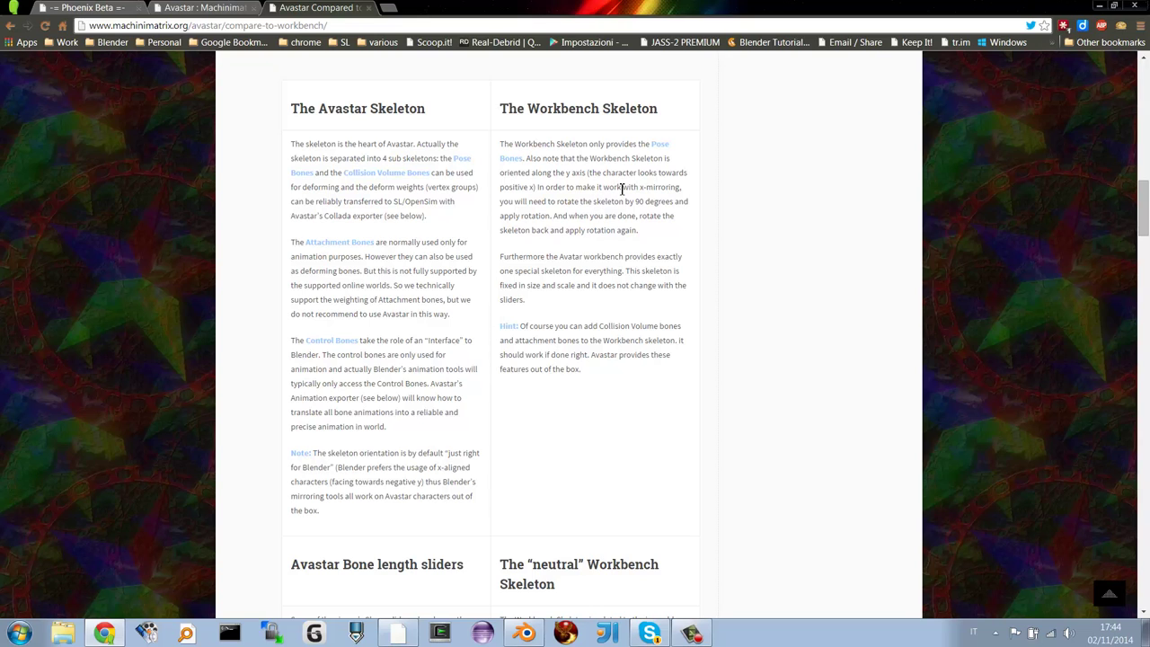
left_click_drag(623, 186, 688, 218)
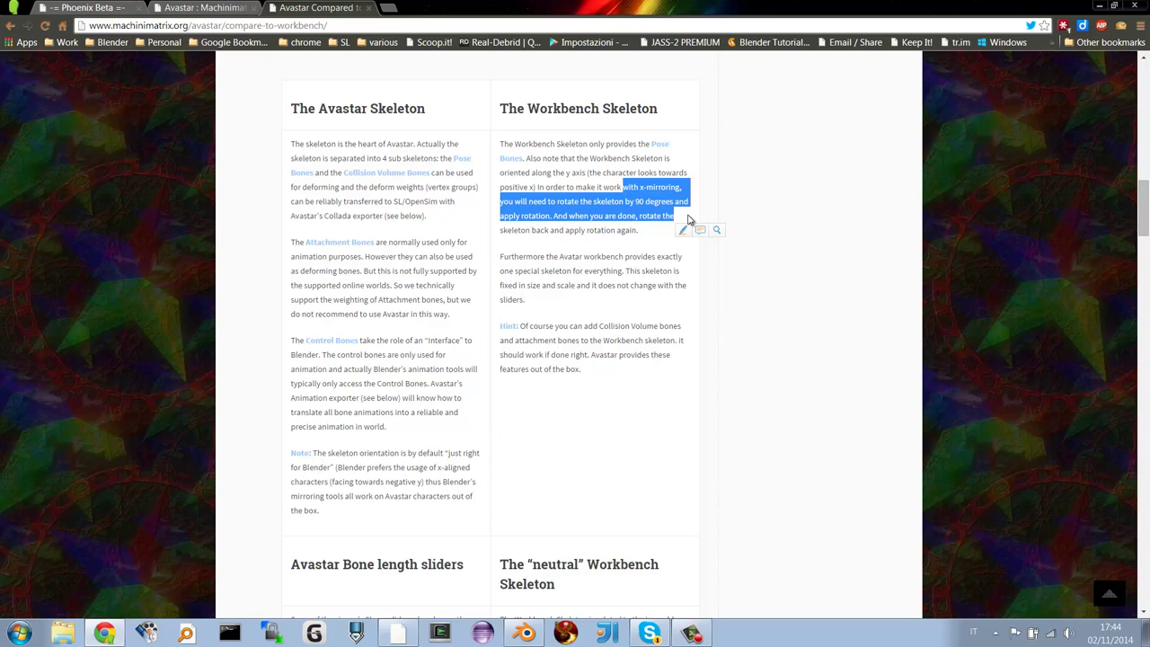
left_click(624, 187)
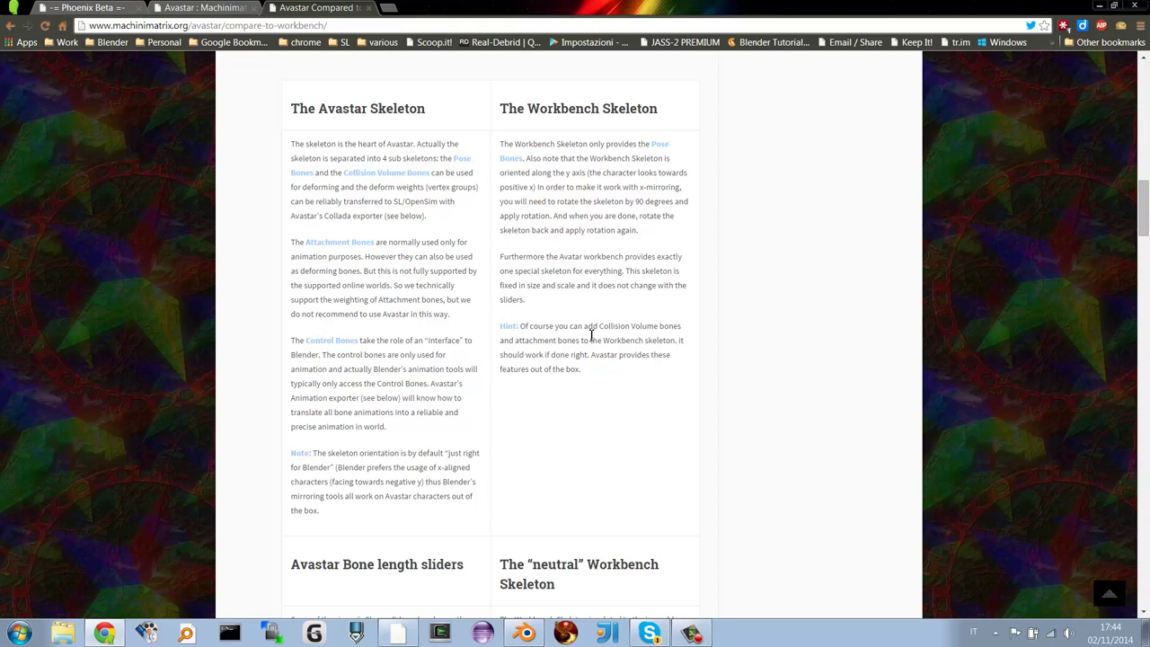
scroll(589, 331, "down", 1)
scroll(588, 329, "down", 3)
scroll(589, 329, "down", 3)
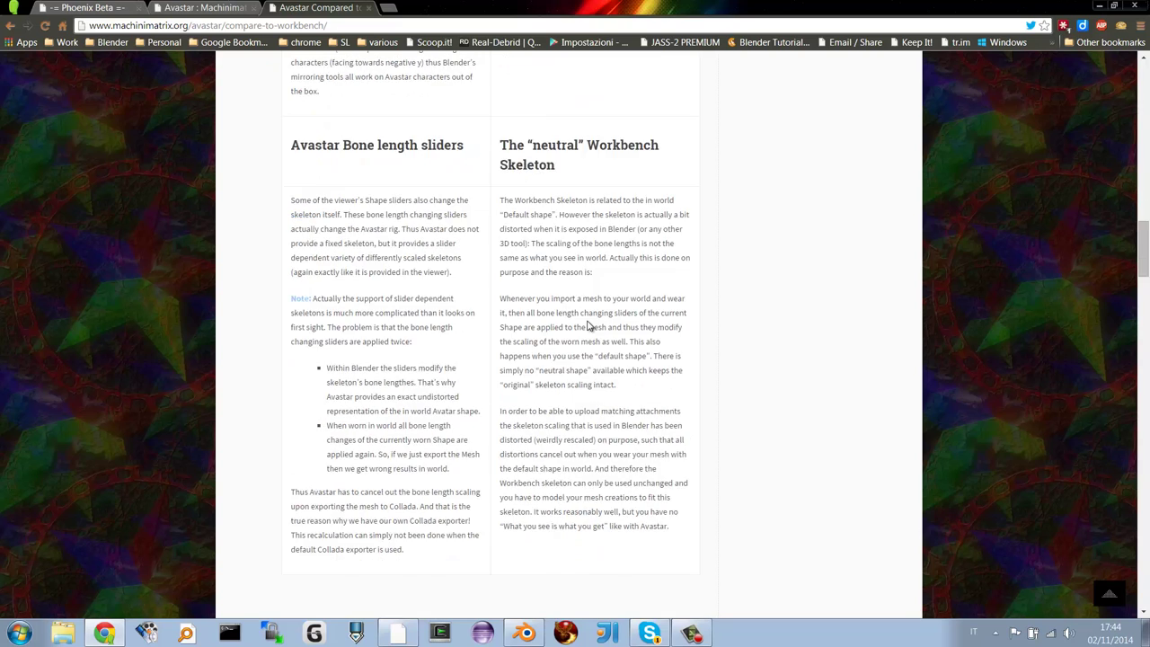
scroll(589, 324, "down", 1)
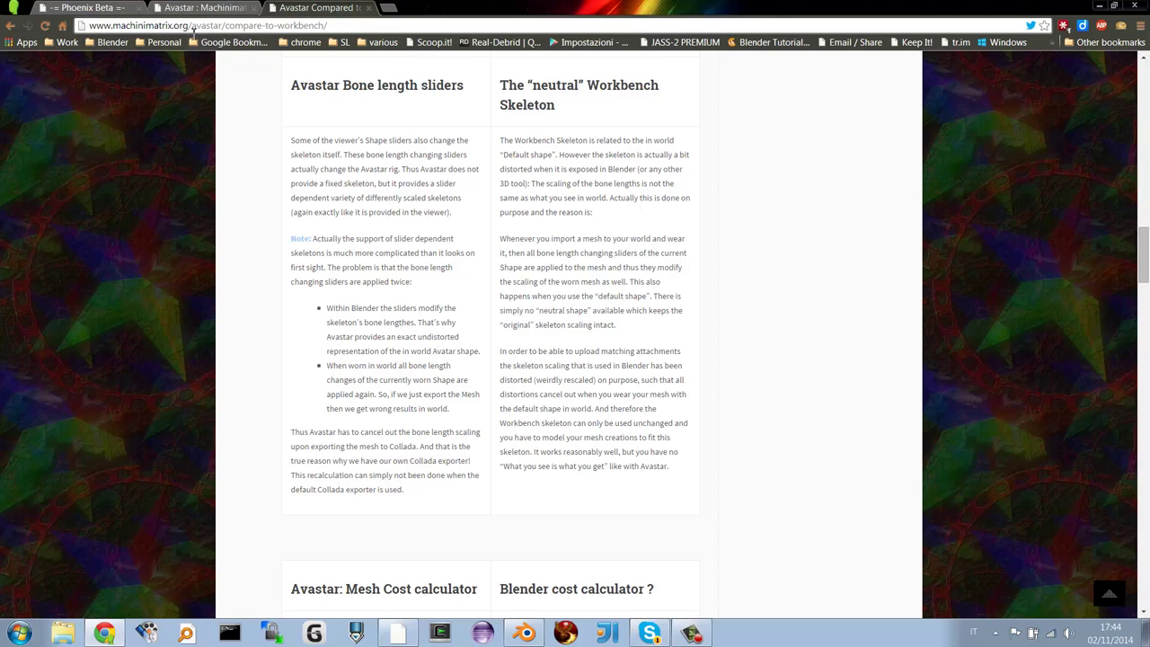
scroll(479, 170, "up", 3)
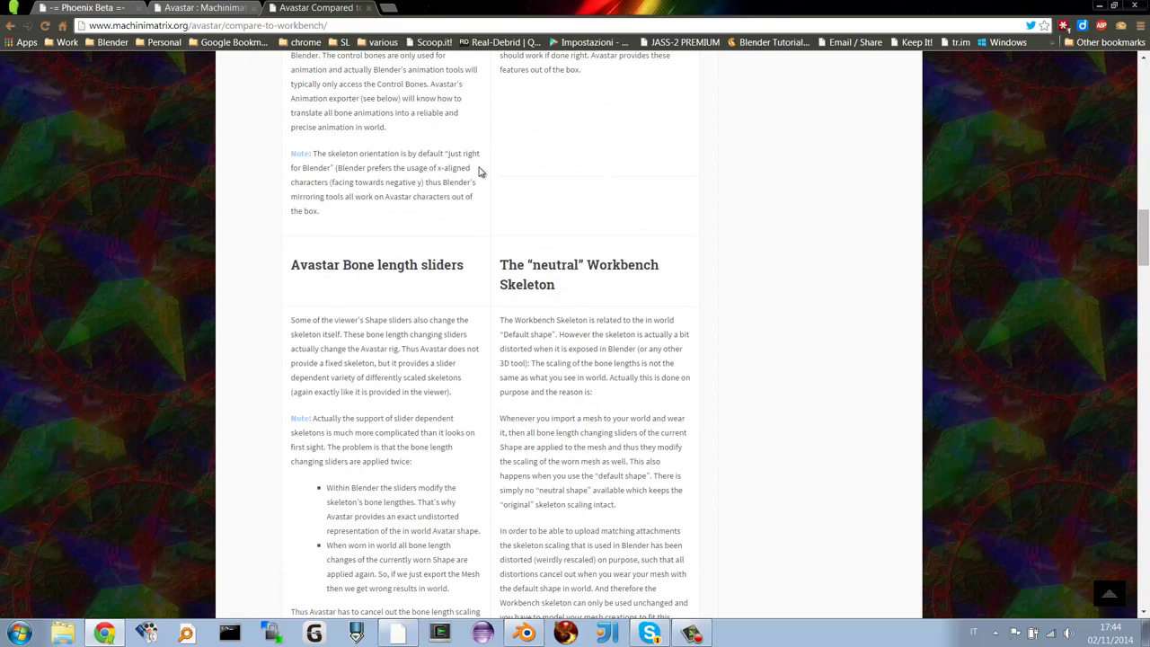
scroll(479, 171, "up", 3)
scroll(479, 172, "up", 3)
scroll(479, 172, "up", 3)
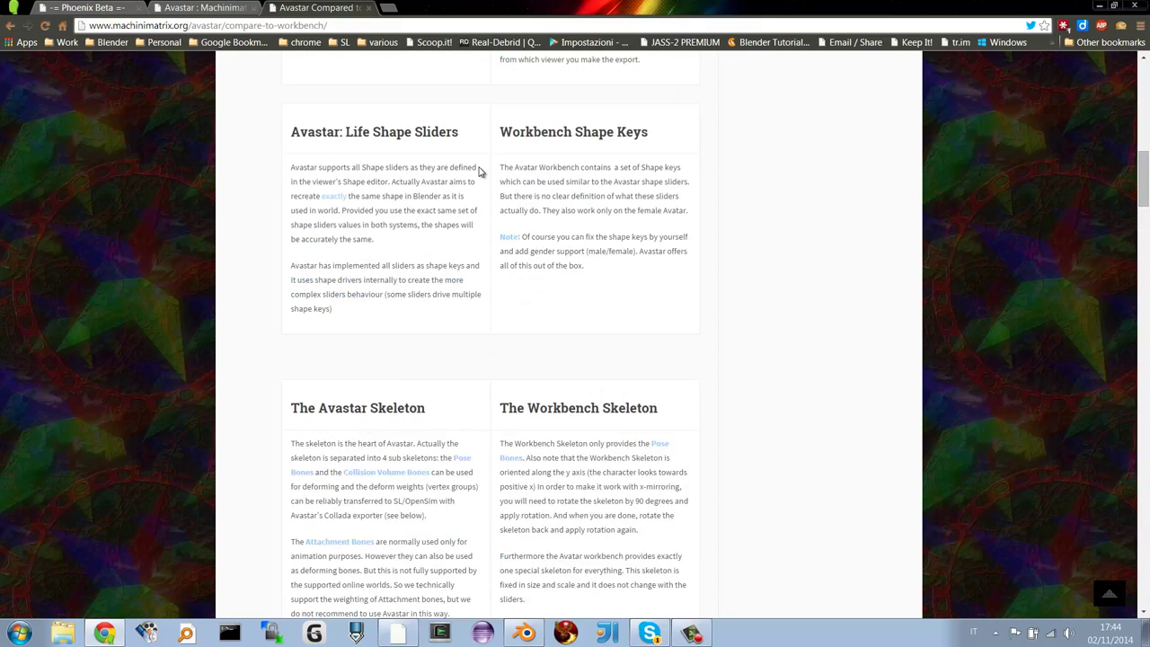
scroll(480, 170, "up", 3)
scroll(481, 168, "up", 1)
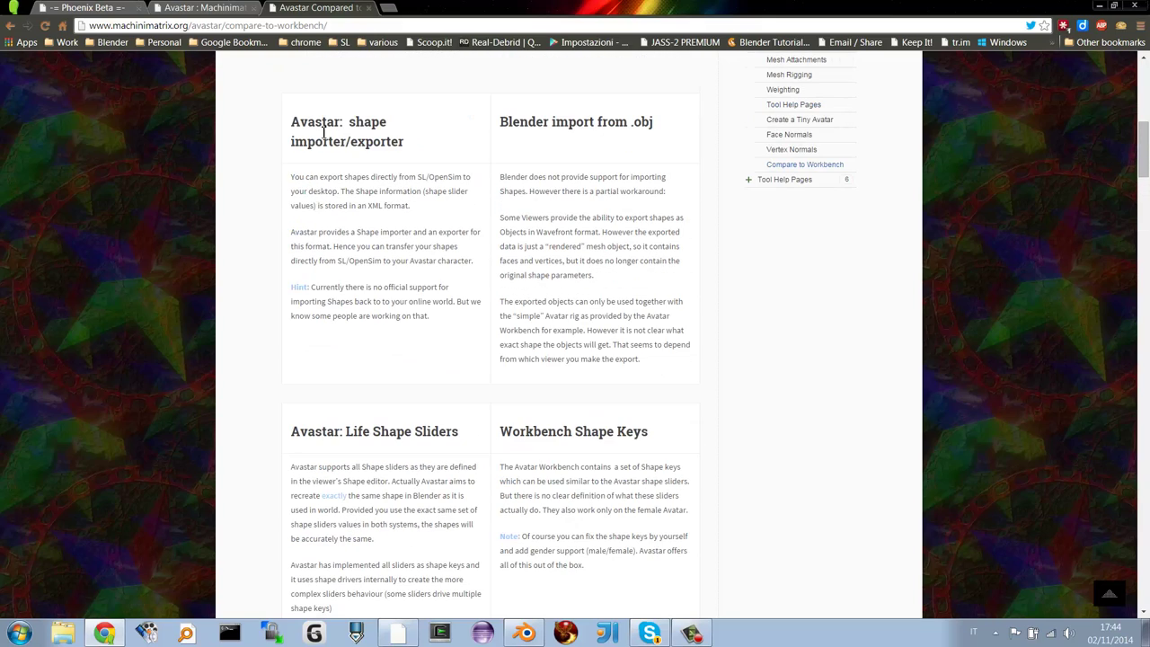
scroll(387, 303, "down", 2)
scroll(386, 307, "down", 4)
scroll(341, 328, "down", 1)
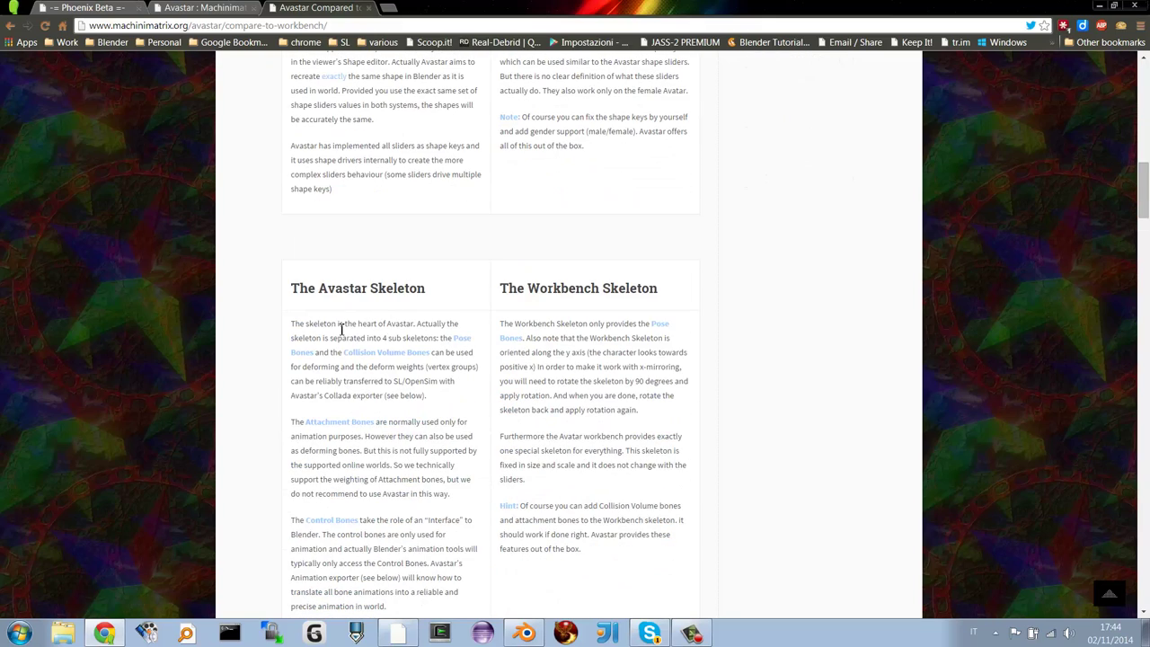
scroll(353, 303, "down", 2)
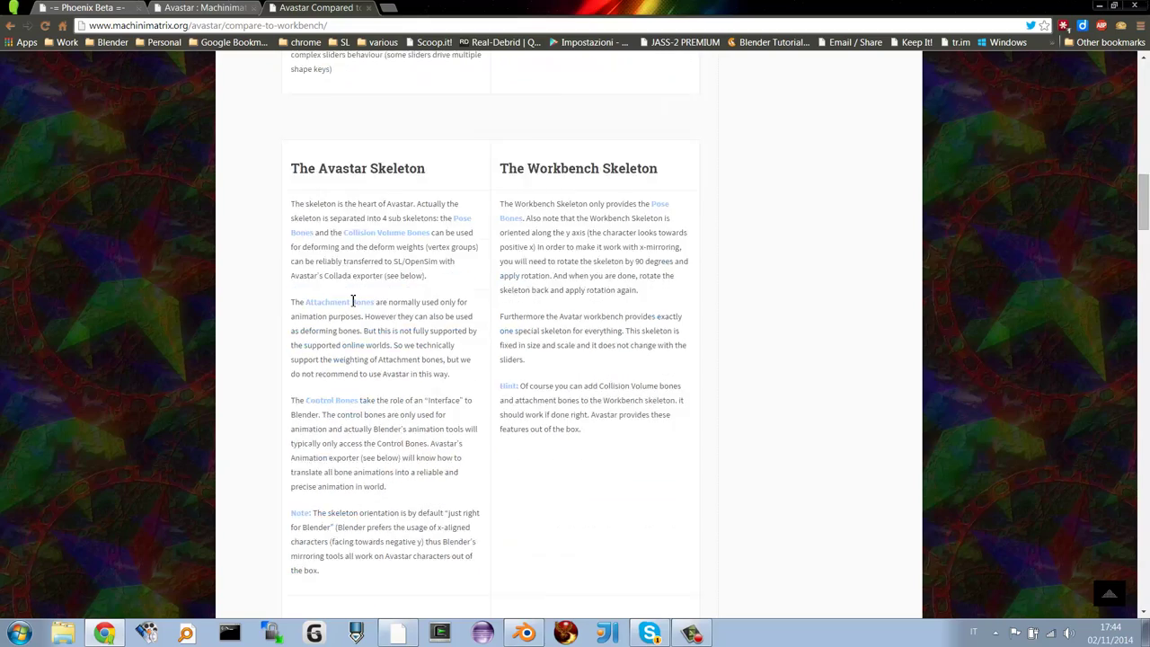
scroll(352, 303, "down", 5)
scroll(352, 302, "down", 3)
scroll(352, 301, "down", 3)
scroll(351, 302, "down", 3)
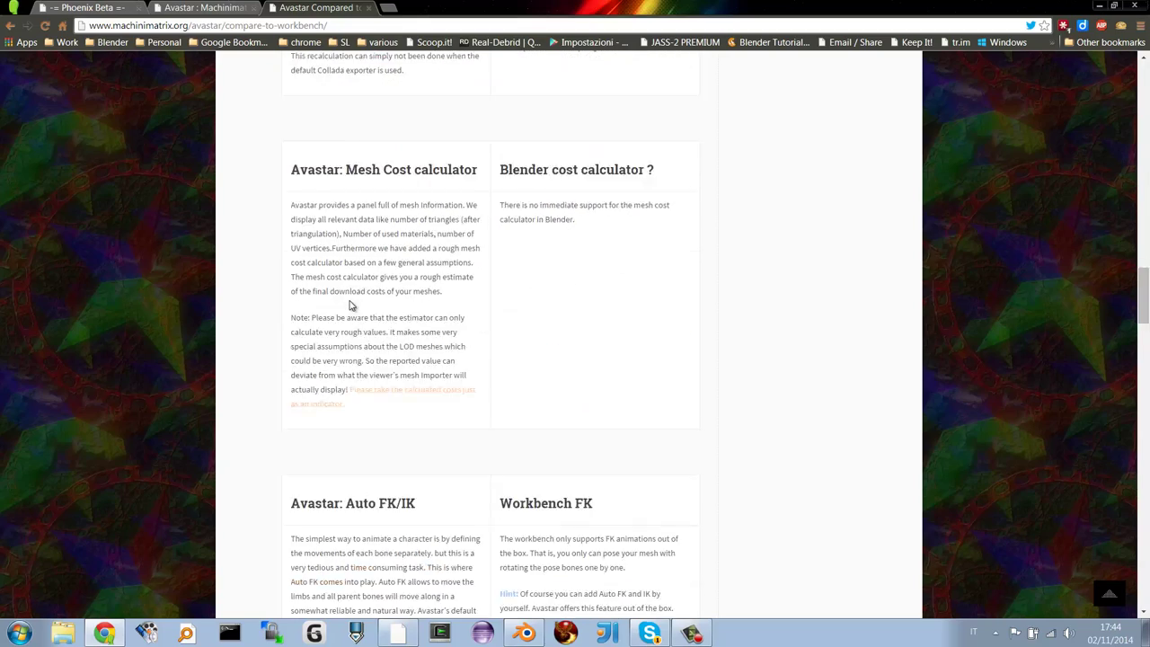
scroll(351, 302, "down", 4)
scroll(352, 303, "down", 1)
scroll(352, 303, "down", 3)
scroll(350, 304, "down", 1)
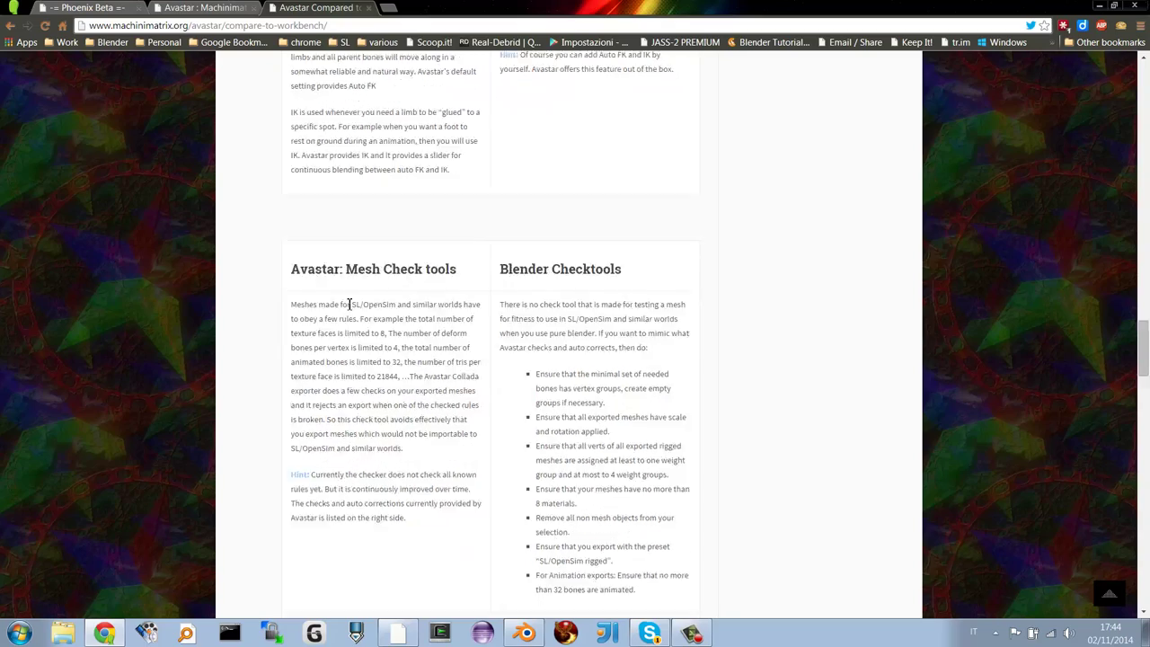
scroll(350, 305, "down", 2)
scroll(348, 308, "down", 2)
scroll(350, 308, "down", 2)
scroll(349, 308, "down", 2)
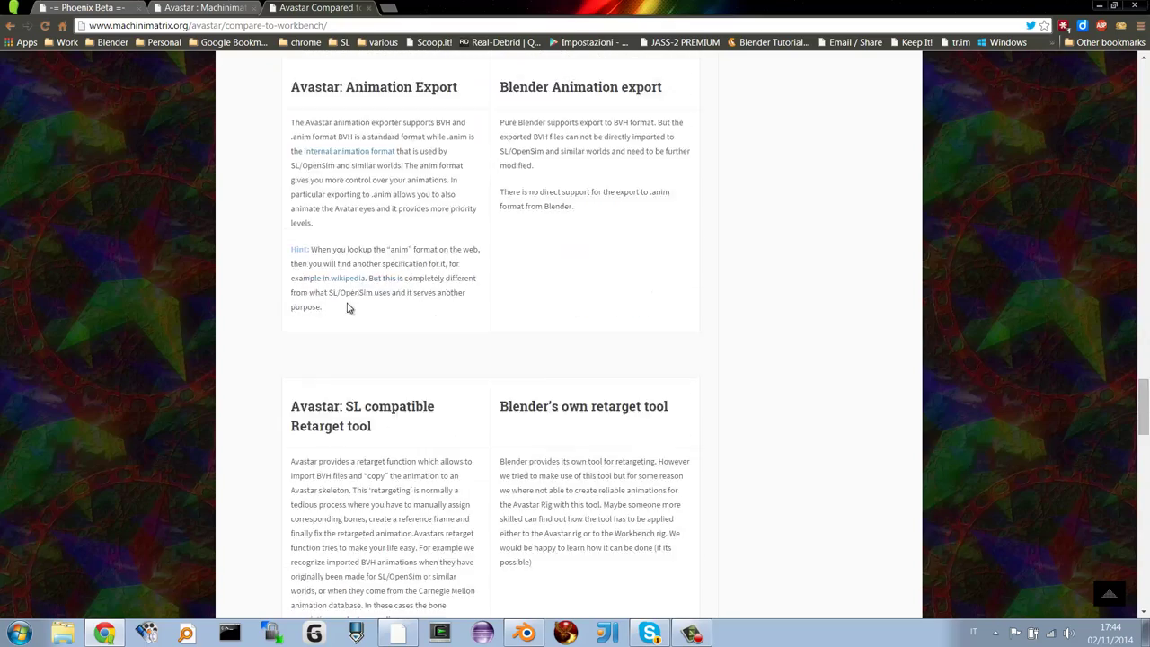
scroll(350, 308, "down", 1)
scroll(349, 308, "down", 3)
scroll(350, 309, "up", 4)
scroll(349, 307, "up", 3)
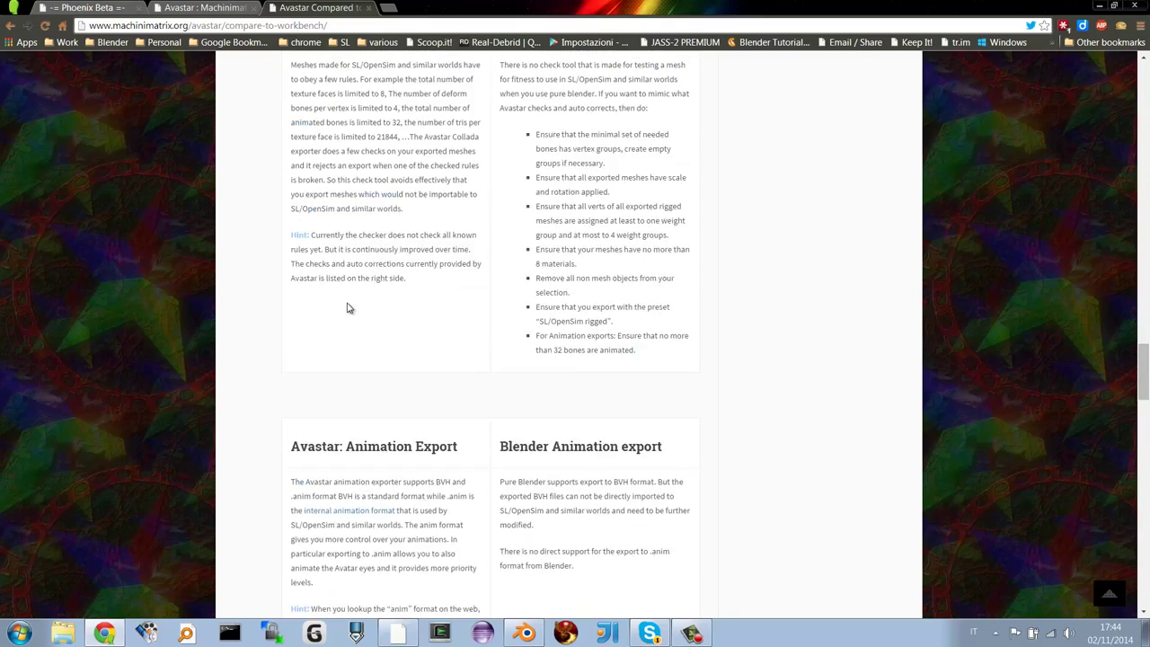
scroll(349, 306, "up", 4)
scroll(350, 305, "up", 5)
scroll(350, 306, "up", 4)
scroll(350, 305, "up", 4)
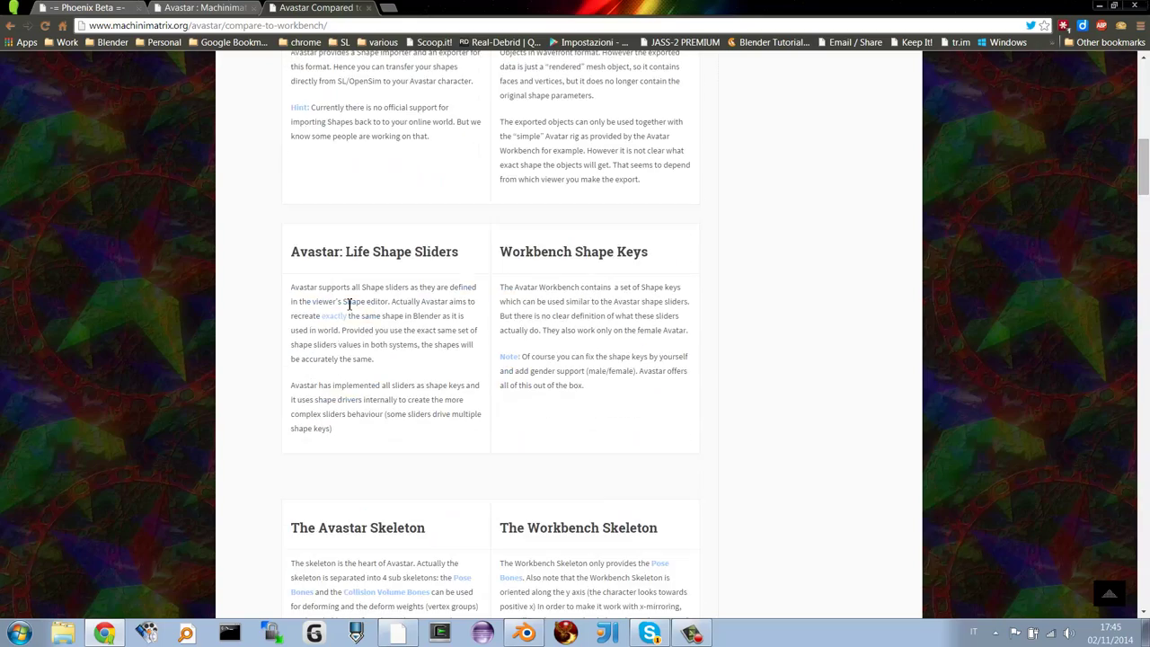
scroll(349, 306, "up", 4)
scroll(349, 308, "up", 4)
scroll(381, 340, "down", 1)
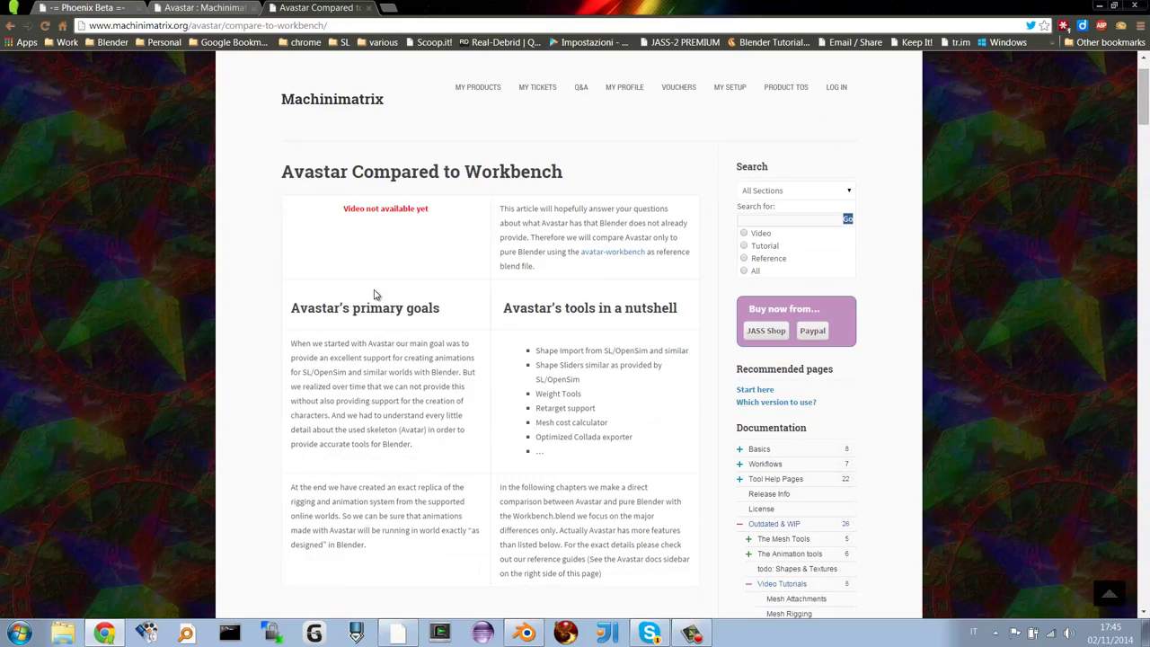
Scroll back up and go to the Machinimatrix My Products page.
scroll(363, 262, "up", 1)
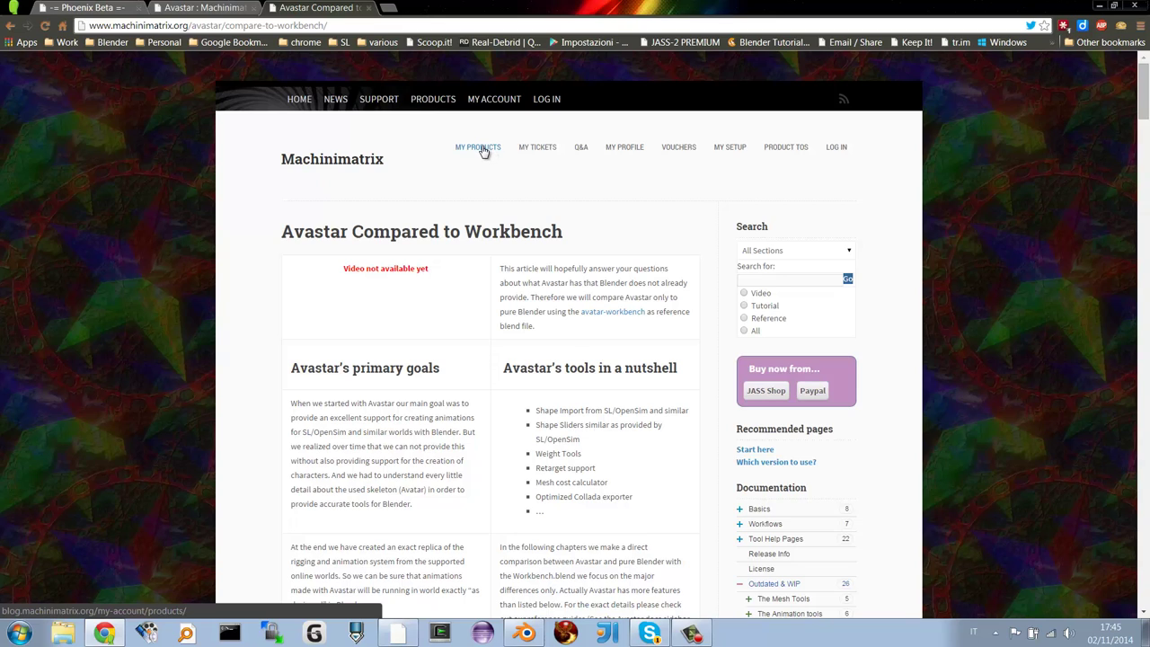
left_click(482, 150)
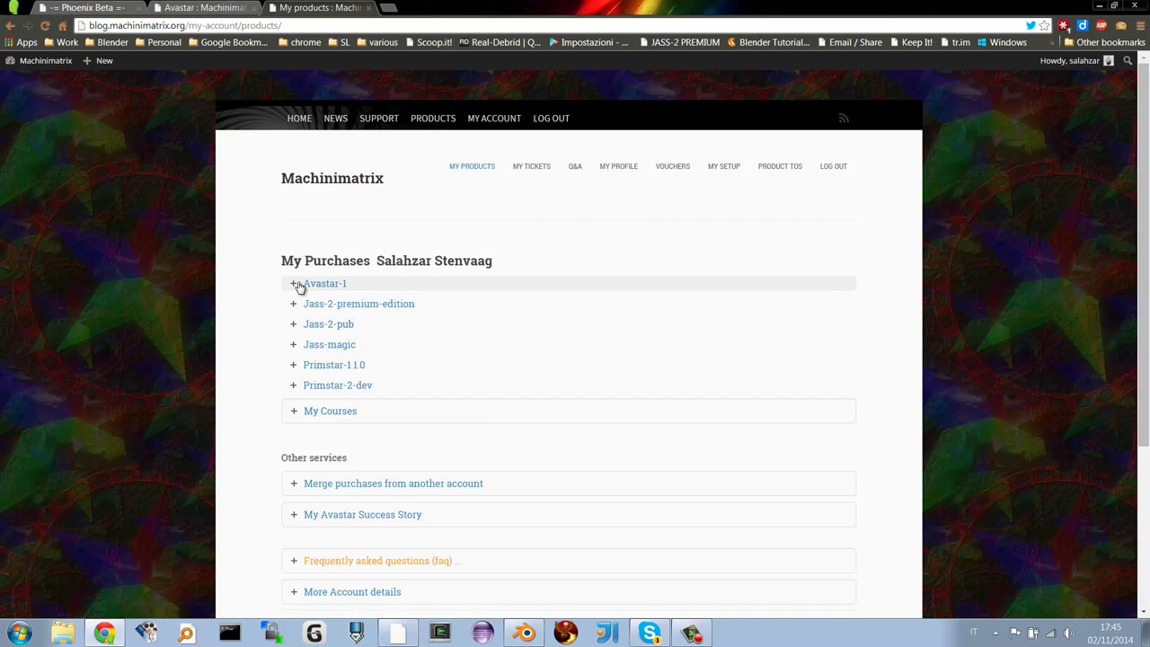
Expand Avastar-1 and its archive to list the avastar-1.2_blender-270.zip downloads.
left_click(296, 285)
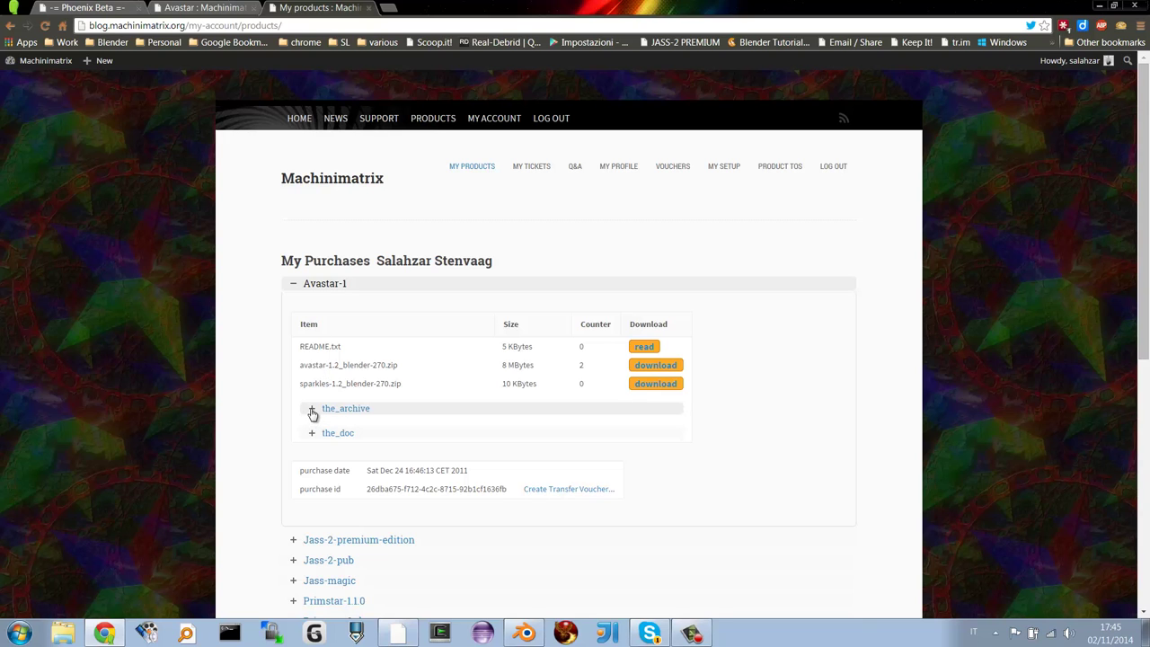
left_click(311, 409)
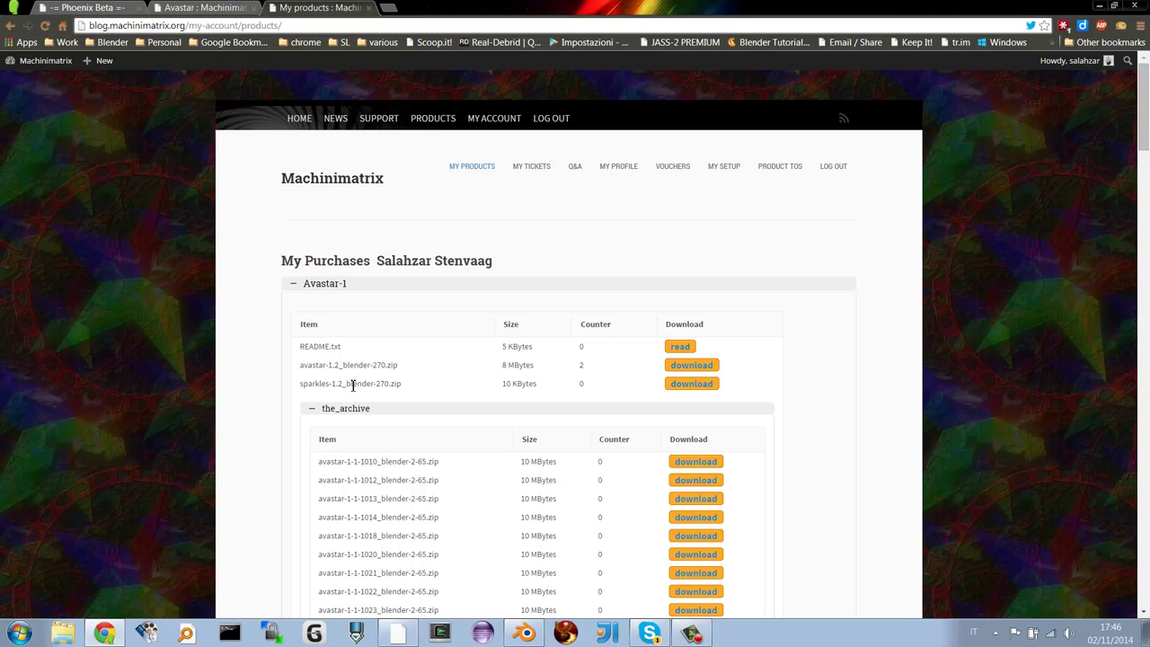
Select the avastar-1.2_blender-270.zip file name in the purchases list.
scroll(352, 386, "down", 2)
scroll(352, 388, "up", 2)
left_click_drag(302, 365, 399, 366)
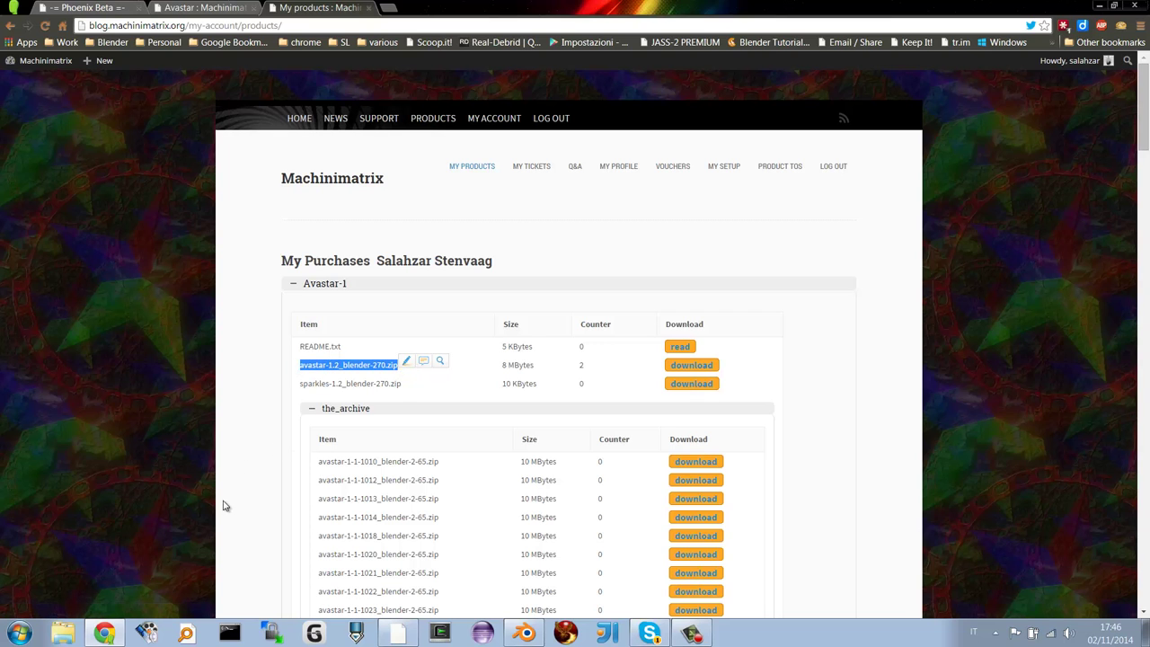
In Blender, start Install from File under User Preferences > Addons.
left_click(525, 633)
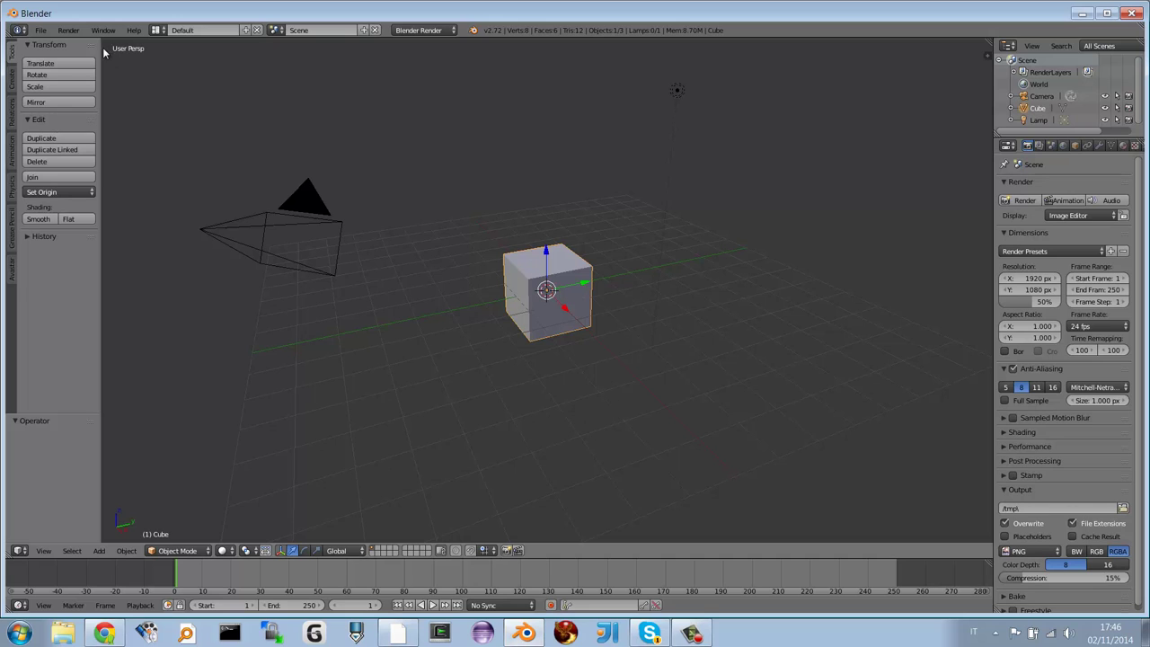
left_click(41, 31)
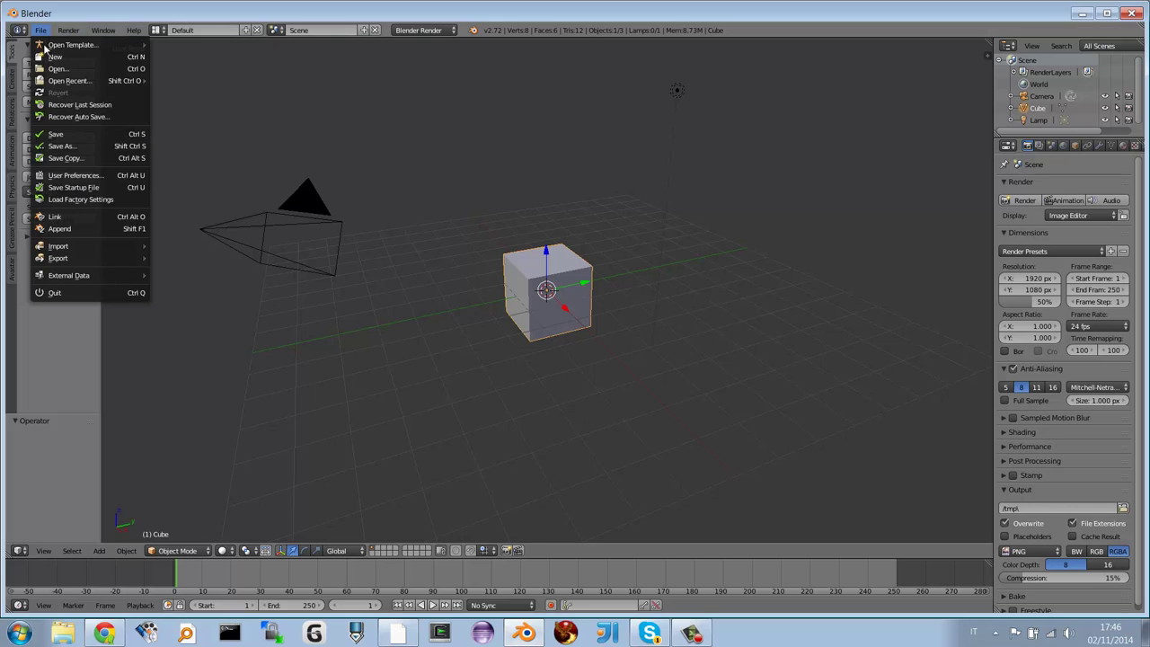
left_click(79, 172)
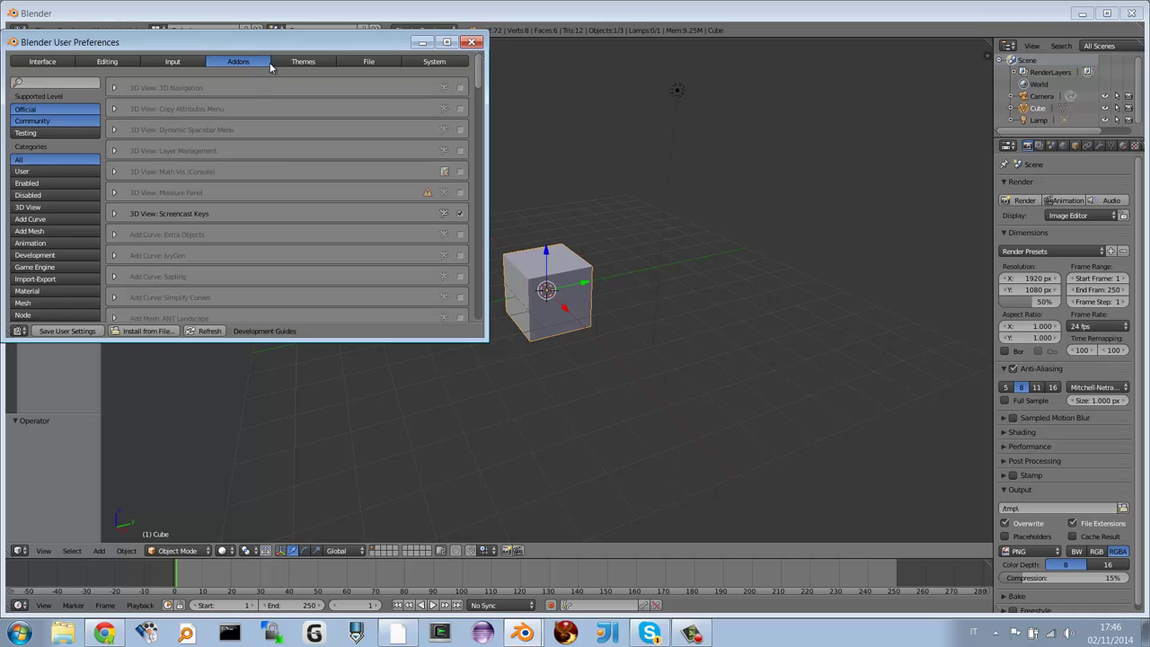
left_click(148, 330)
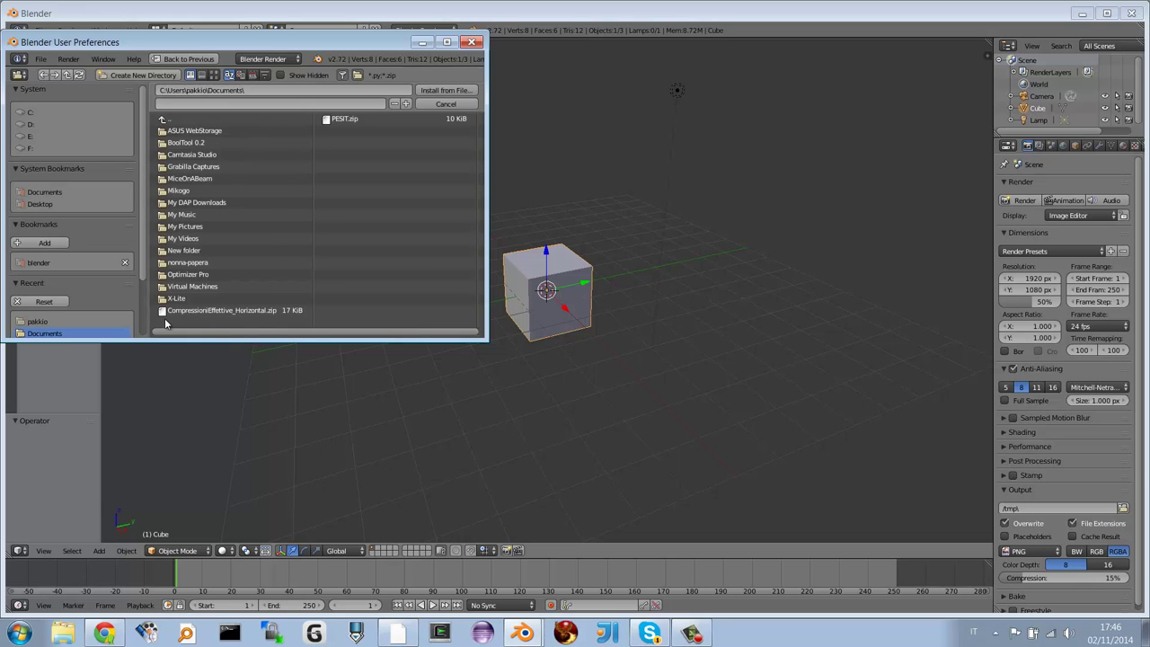
Search Everything for 'avastar' to locate the zip, then return to Blender's preferences.
left_click(187, 634)
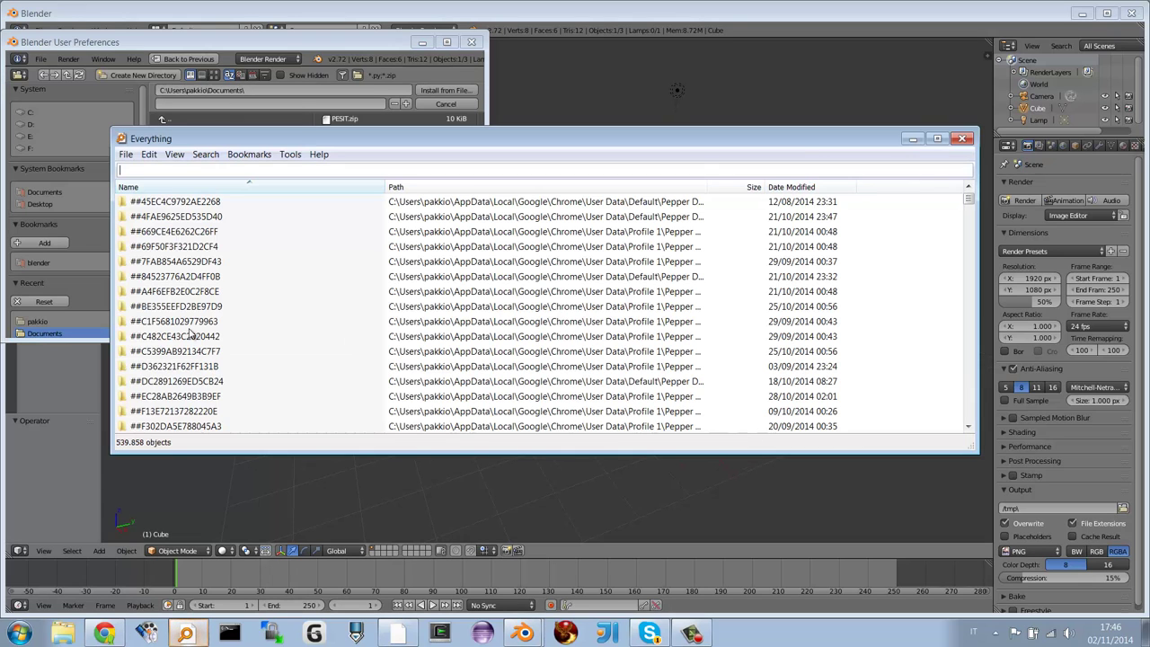
type("av")
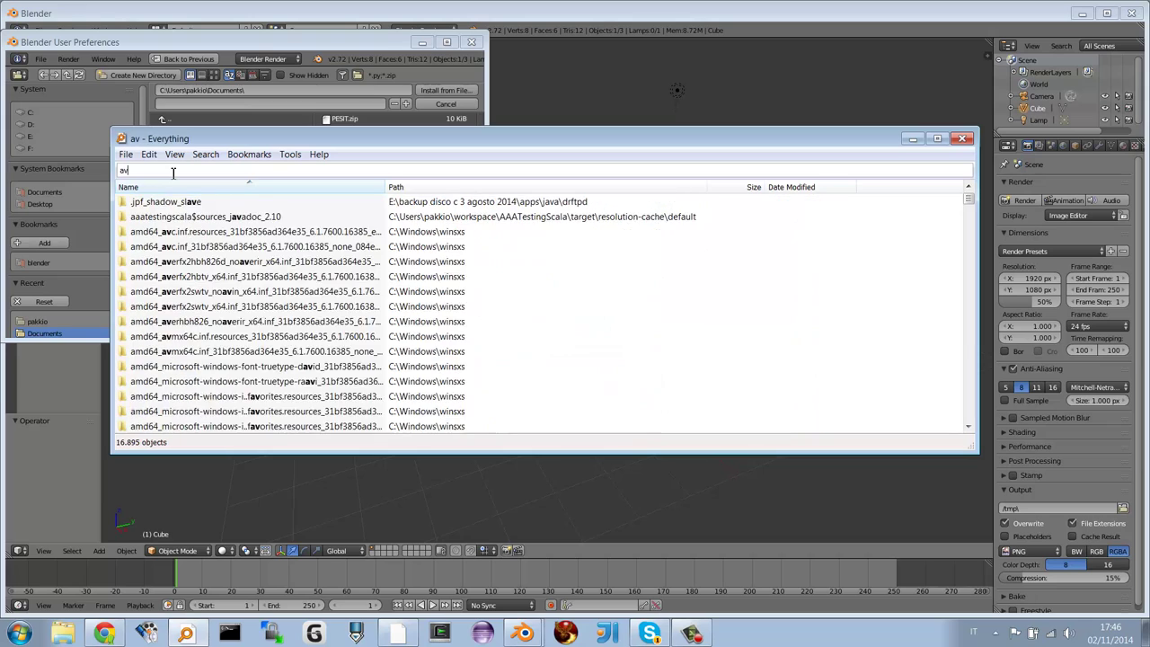
type("astar")
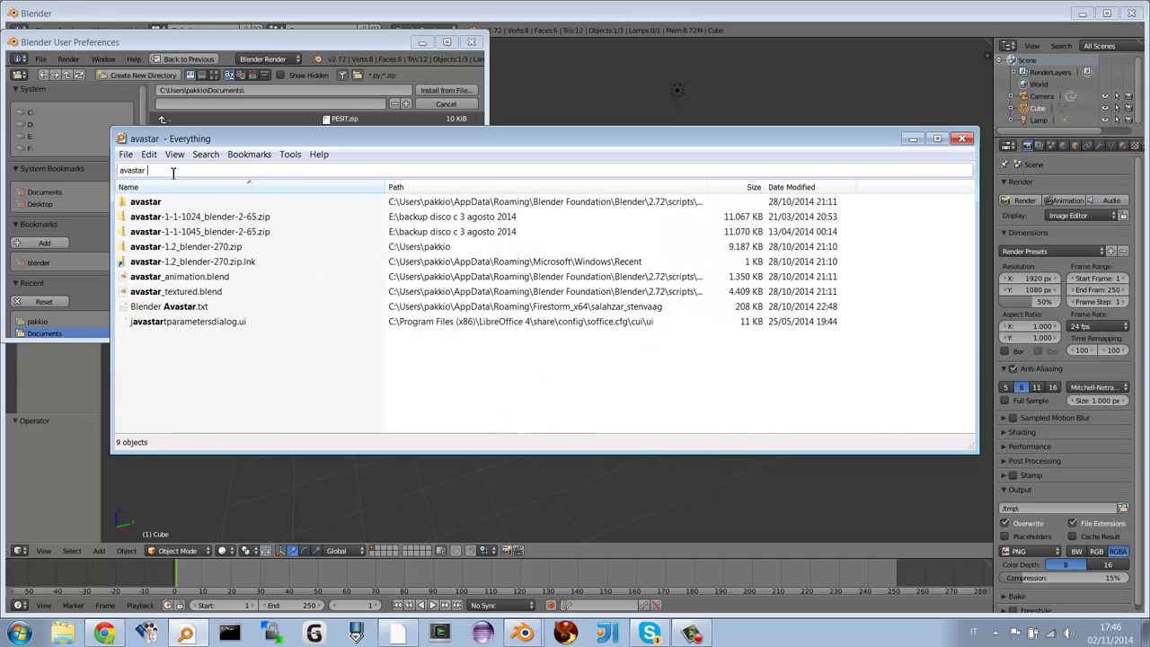
left_click(182, 45)
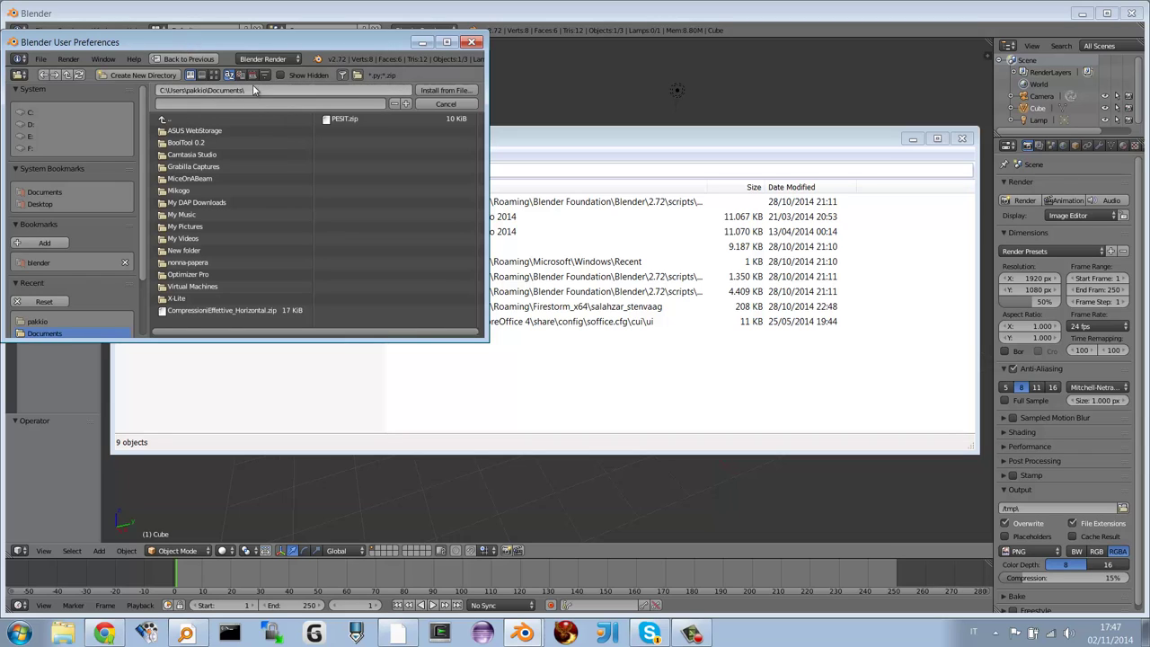
Pick avastar-1.2_blender-270.zip in the home folder, then cancel the file browser.
left_click(166, 119)
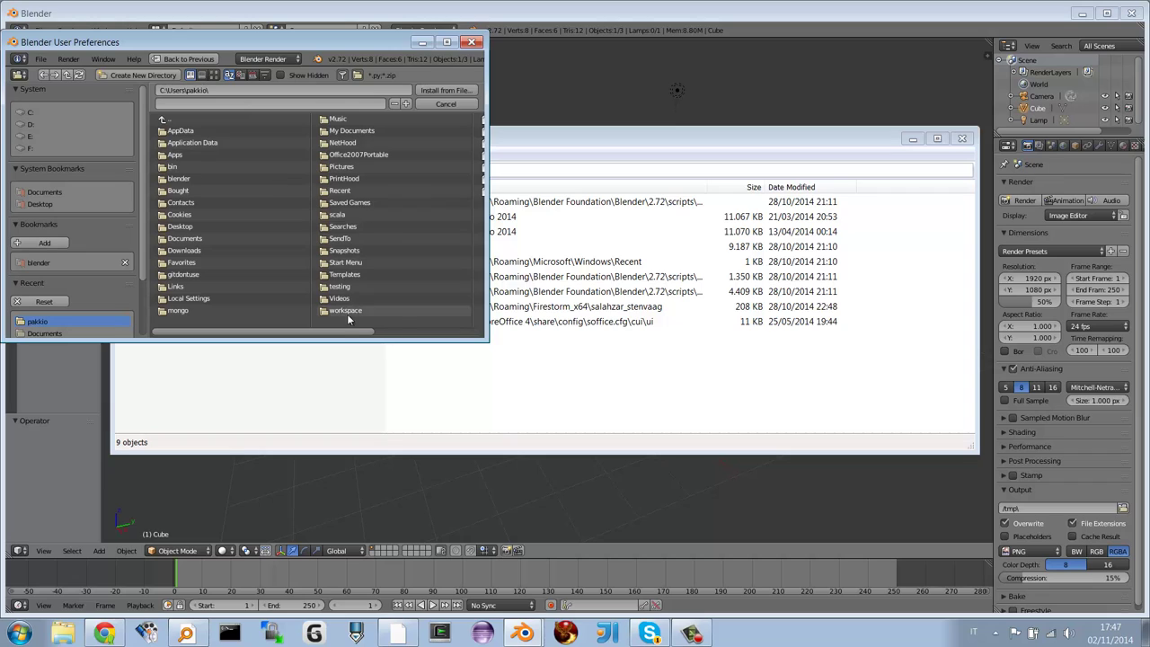
left_click_drag(321, 333, 447, 331)
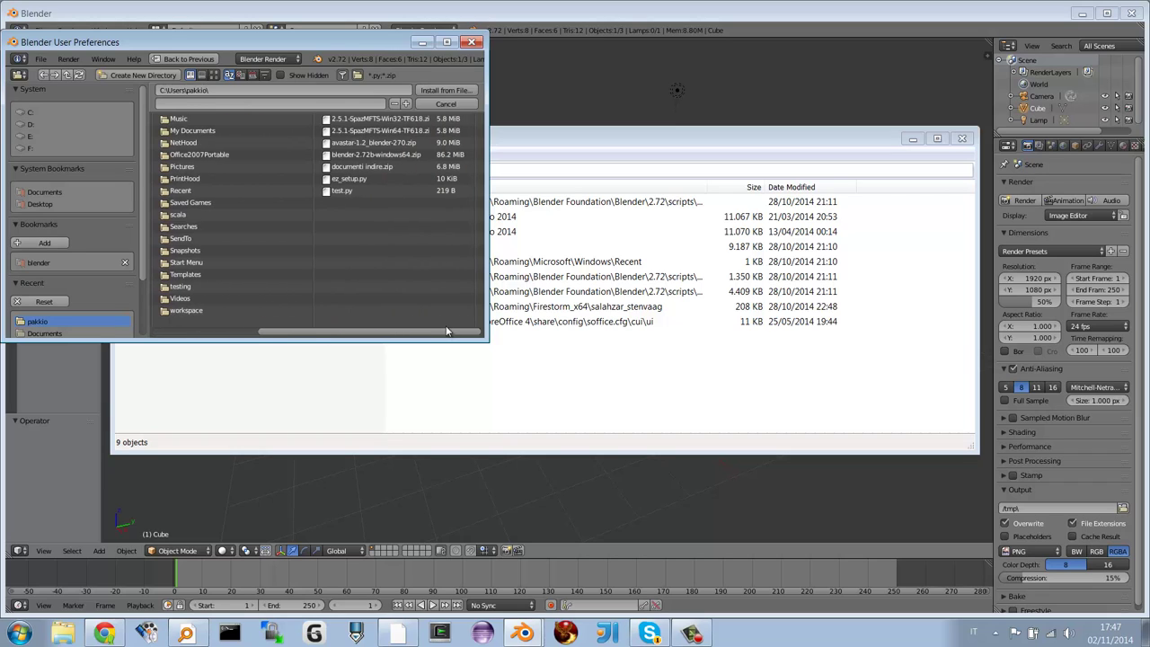
left_click(376, 145)
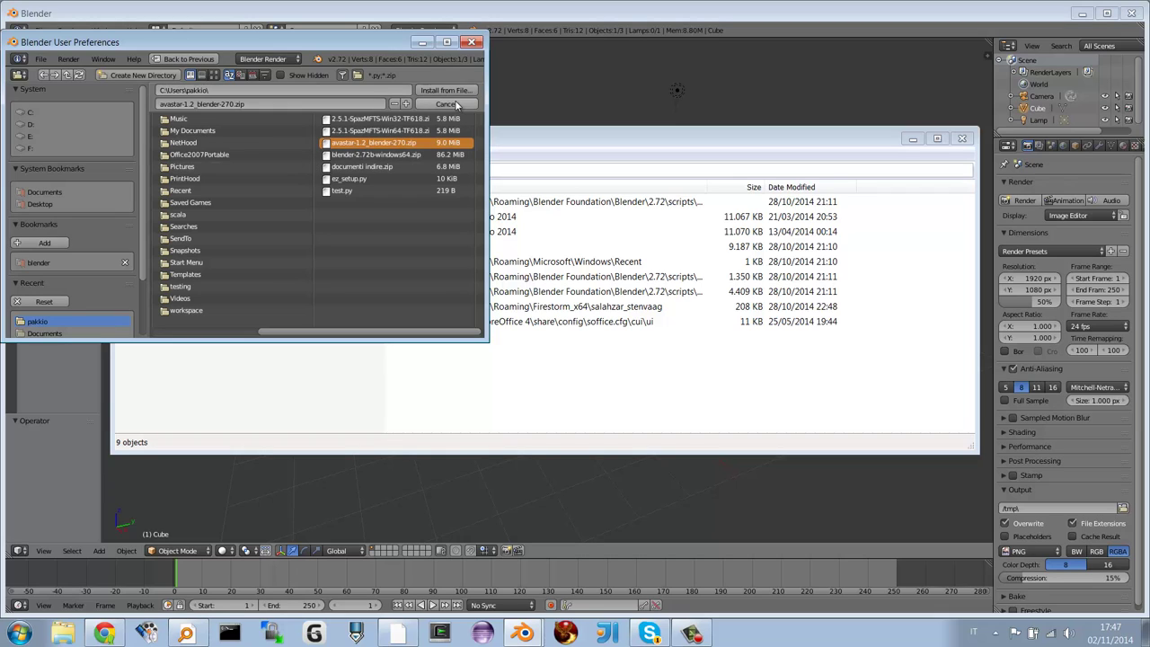
left_click(445, 103)
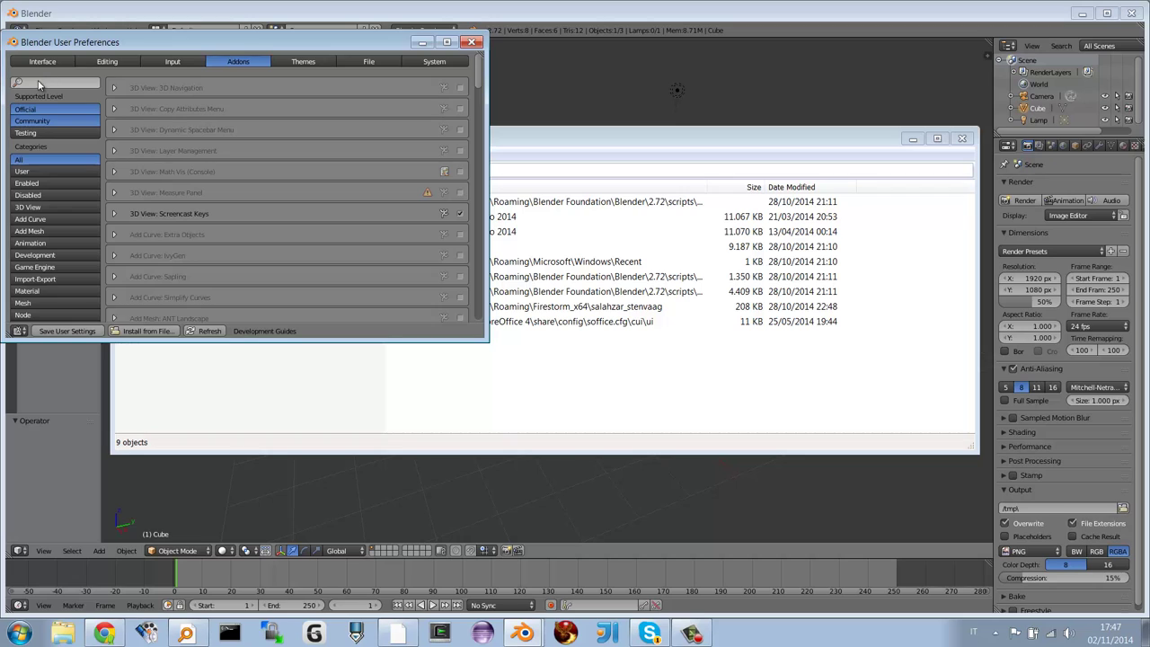
left_click(40, 83)
Filter the add-ons for 'avast', check that Avastar 1.2.0 is enabled, then close User Preferences.
type("avast")
key("Return")
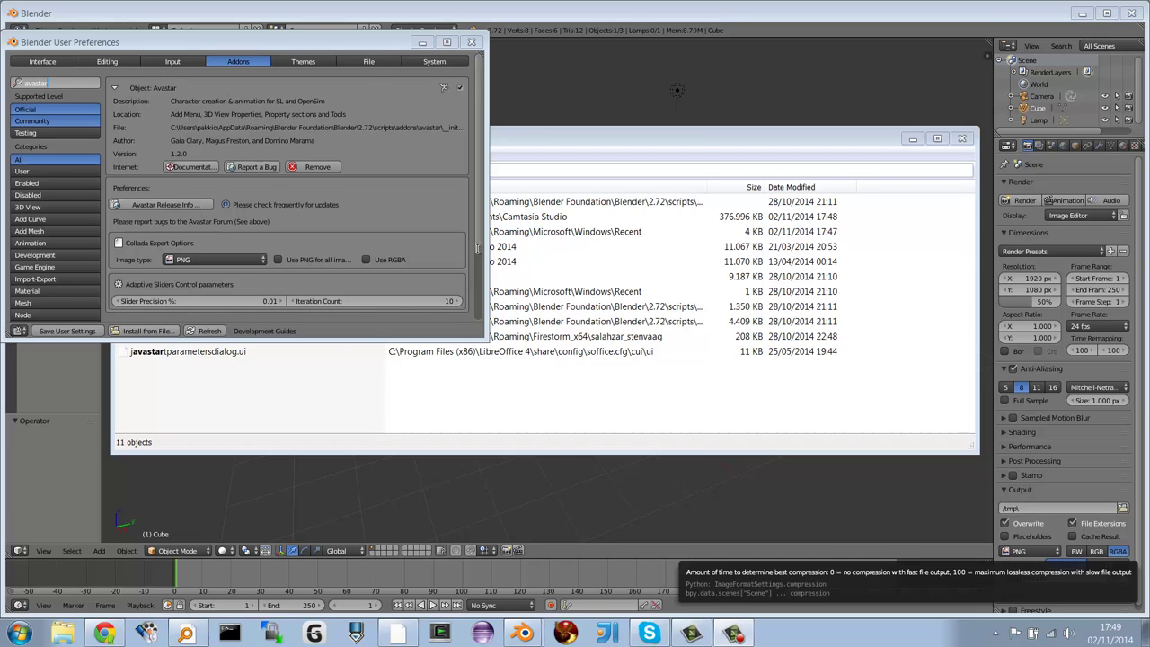
scroll(476, 228, "down", 3)
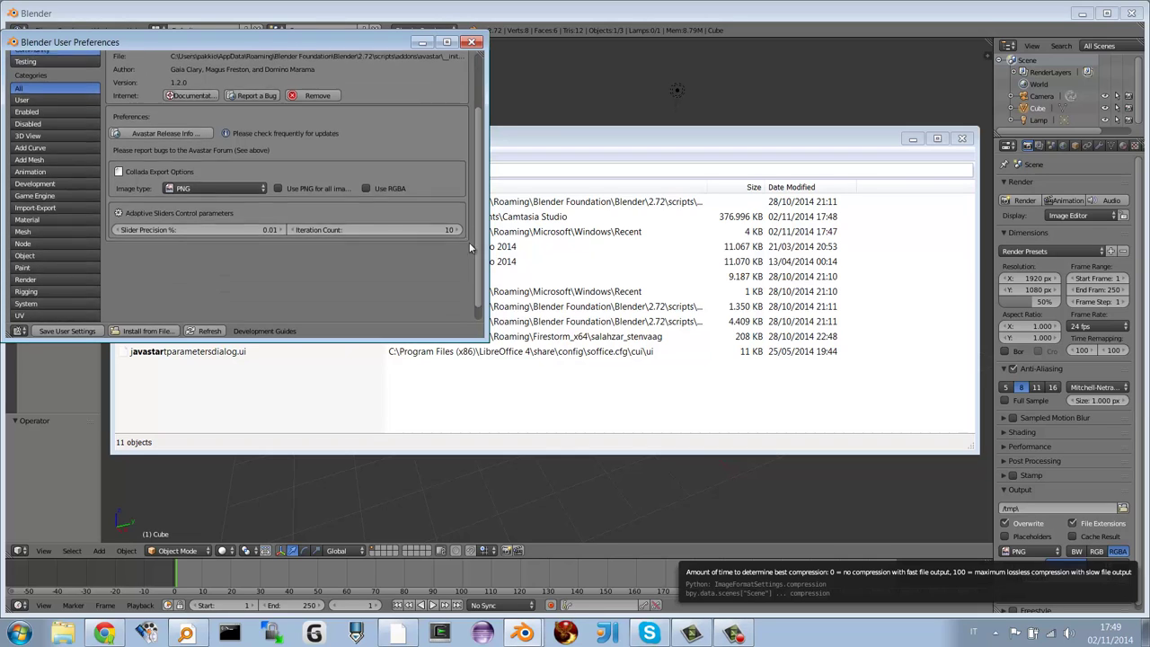
scroll(469, 248, "up", 3)
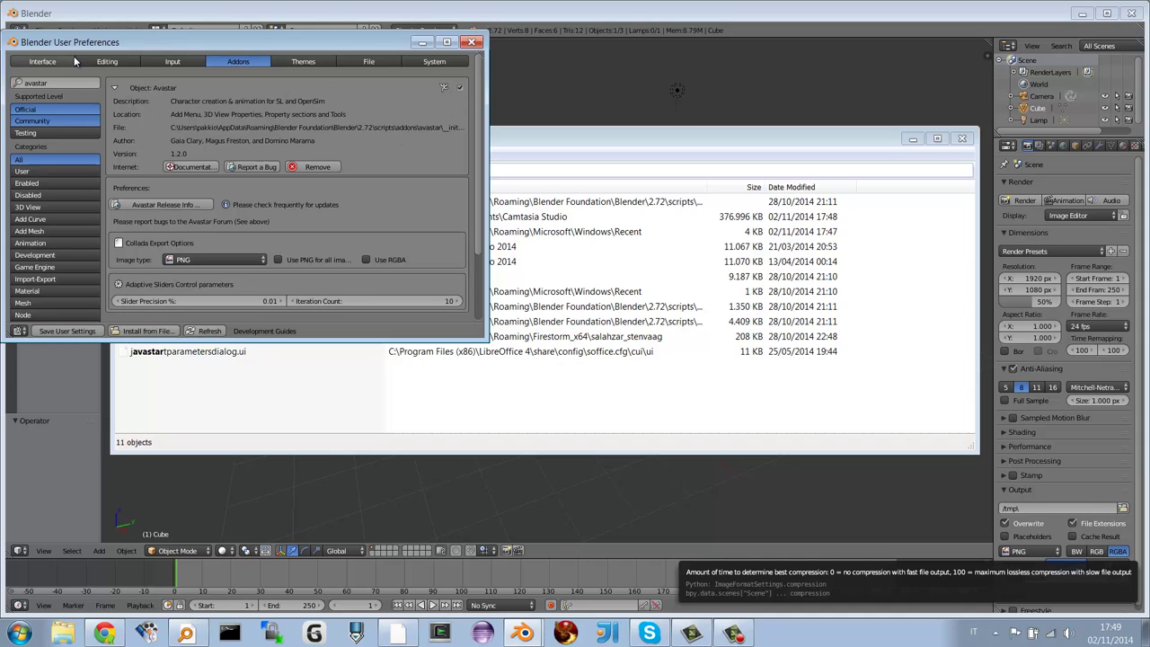
left_click(472, 43)
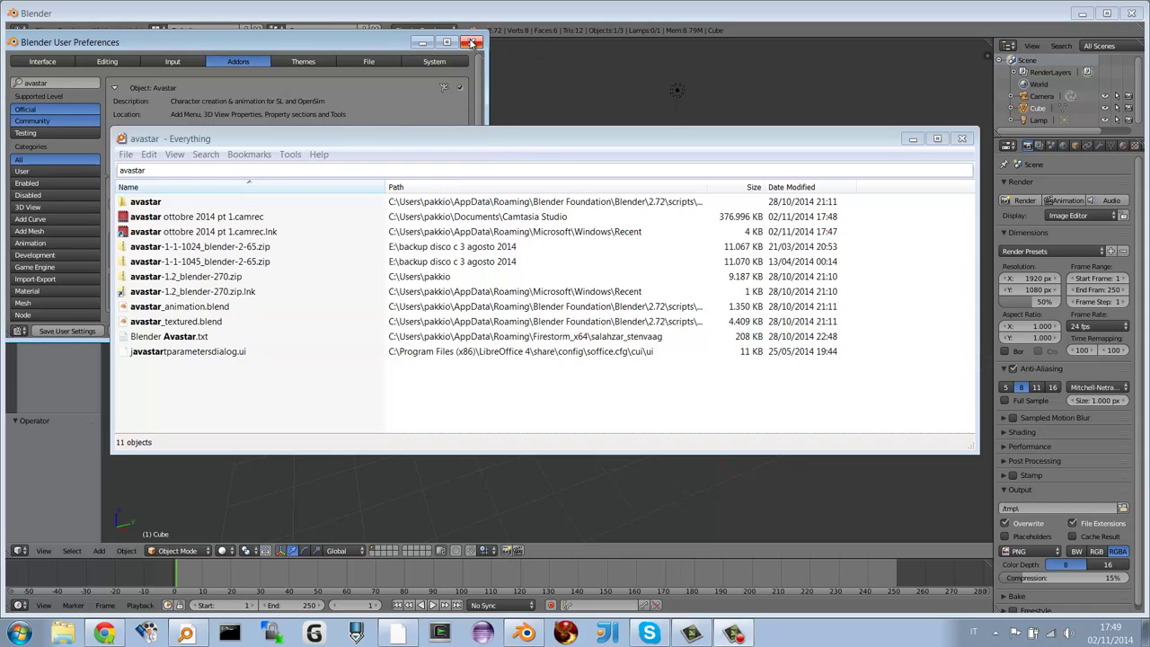
Close the Everything search window and look through Blender's File and Add menus.
left_click(961, 138)
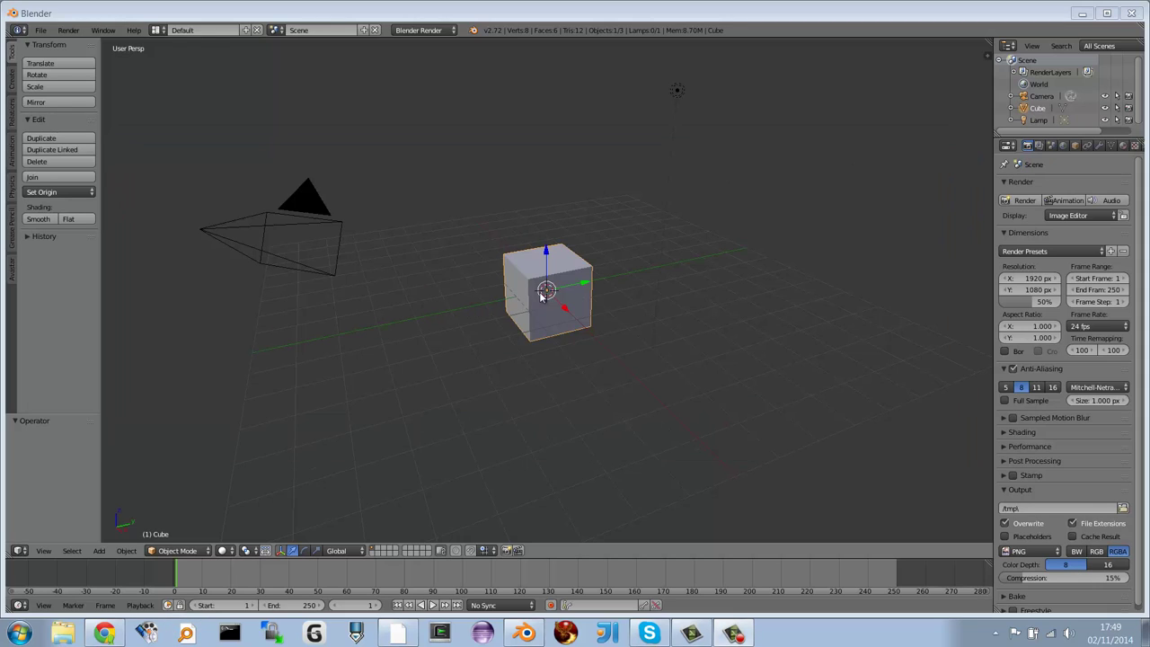
left_click(40, 31)
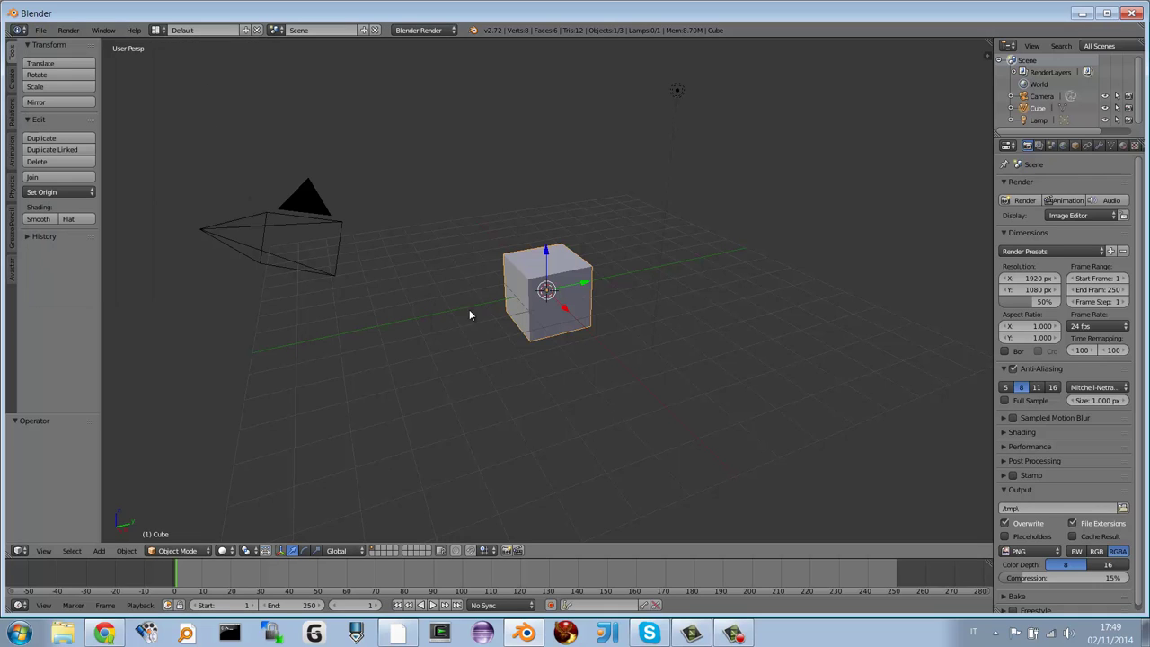
left_click(99, 551)
key("shift+a")
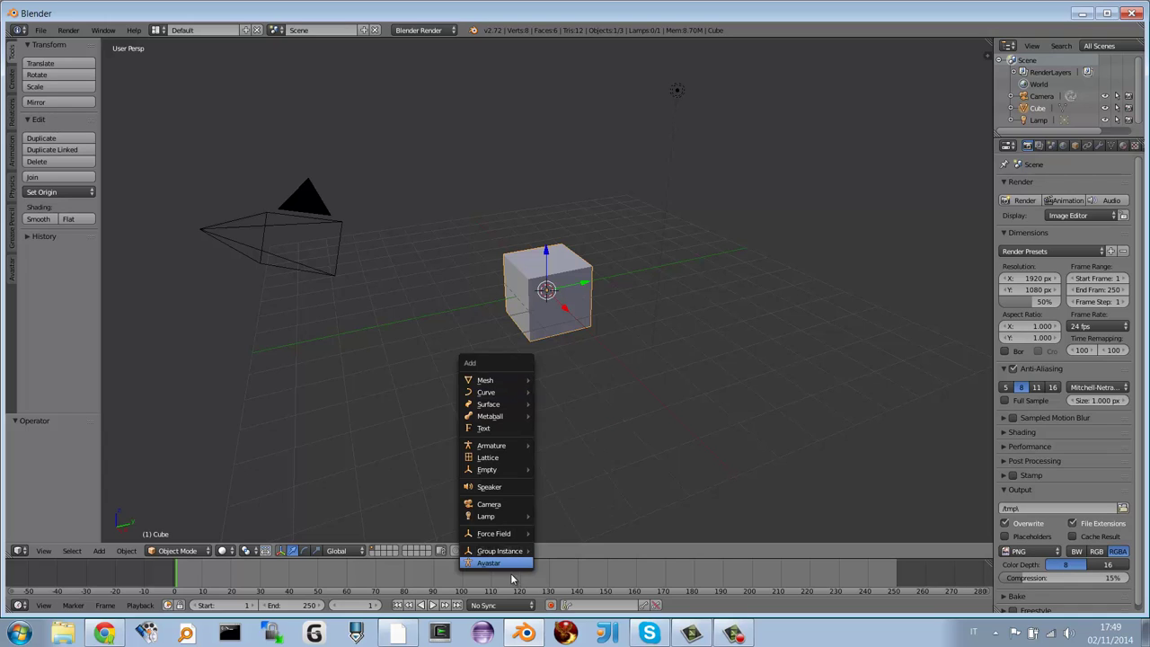
Delete the default cube and bring up the File > Open Template list.
key("x")
left_click(574, 290)
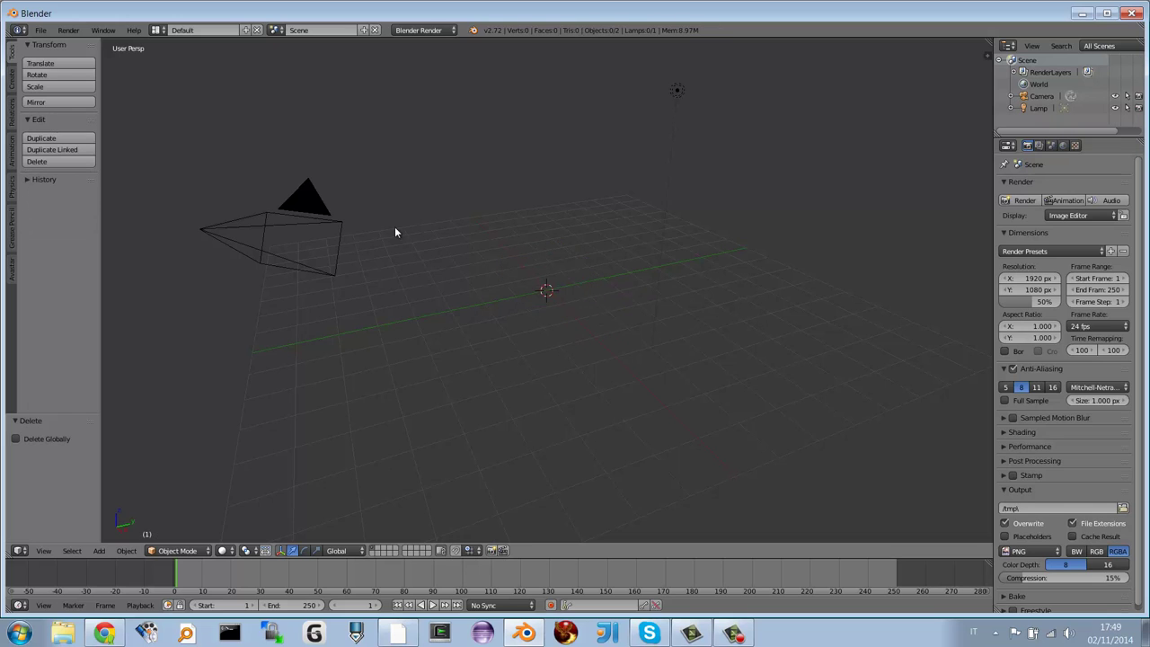
left_click(42, 33)
mouse_move(77, 45)
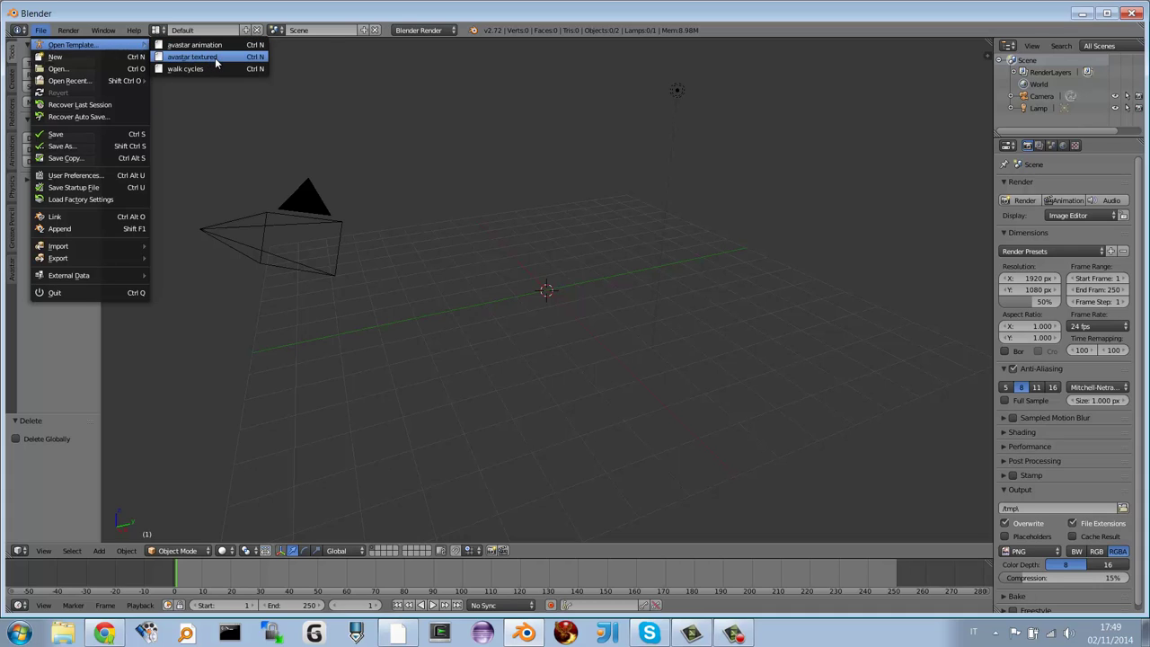
Load the 'avastar textured' template and orbit around the new avatar to view it from the side.
left_click(193, 57)
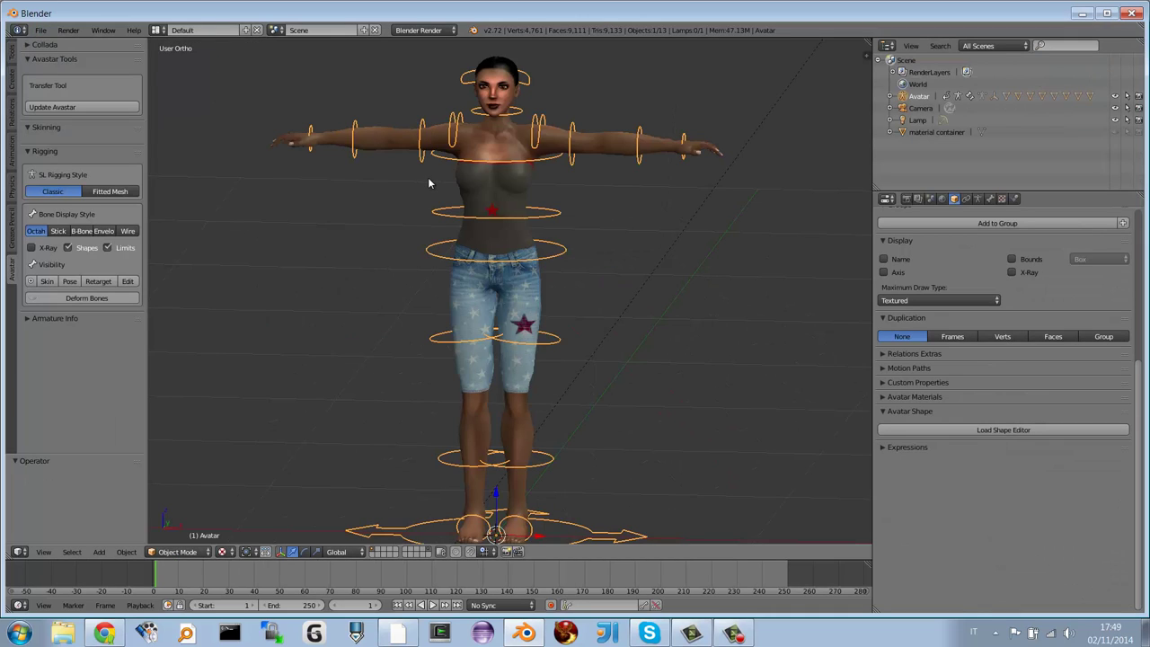
scroll(428, 177, "down", 3)
scroll(430, 180, "down", 2)
scroll(476, 236, "up", 3)
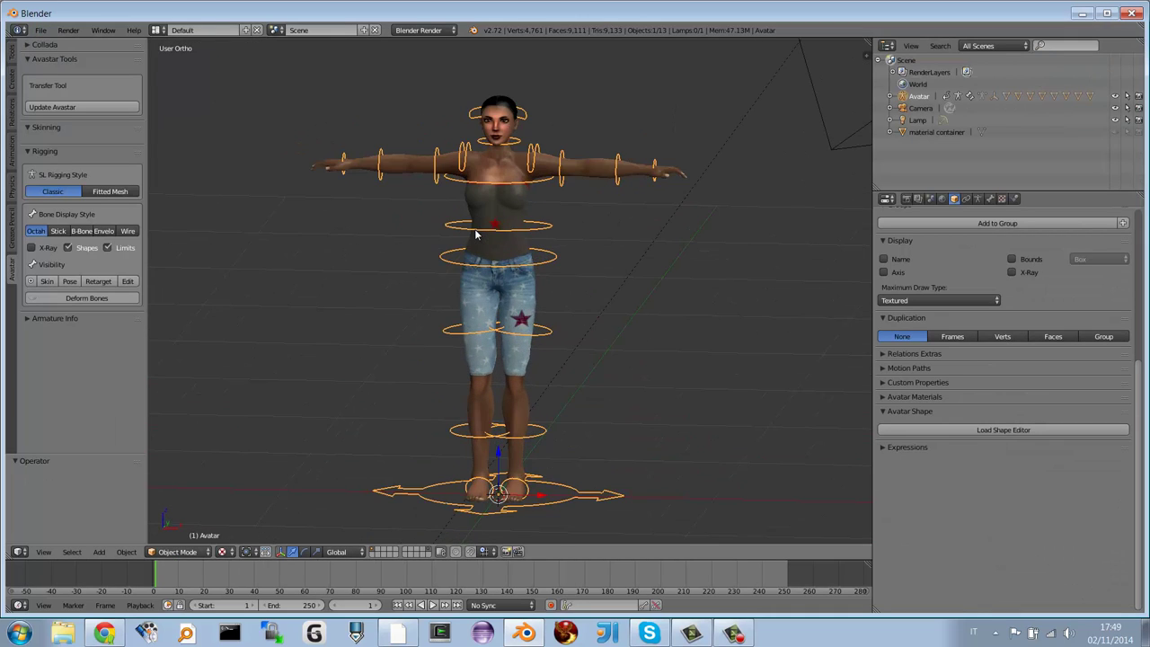
mouse_move(499, 263)
middle_mouse_down()
mouse_move(576, 281)
mouse_move(503, 273)
mouse_move(510, 220)
middle_mouse_up()
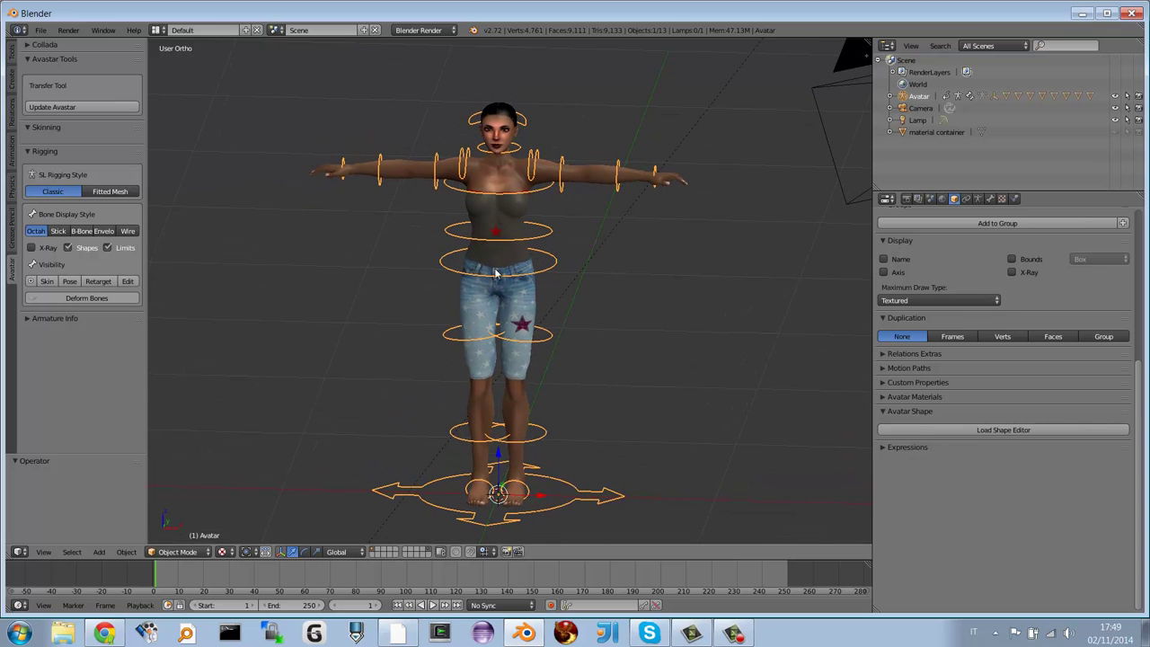
mouse_move(496, 268)
middle_mouse_down()
mouse_move(571, 259)
mouse_move(625, 275)
mouse_move(473, 255)
mouse_move(503, 267)
mouse_move(509, 257)
middle_mouse_up()
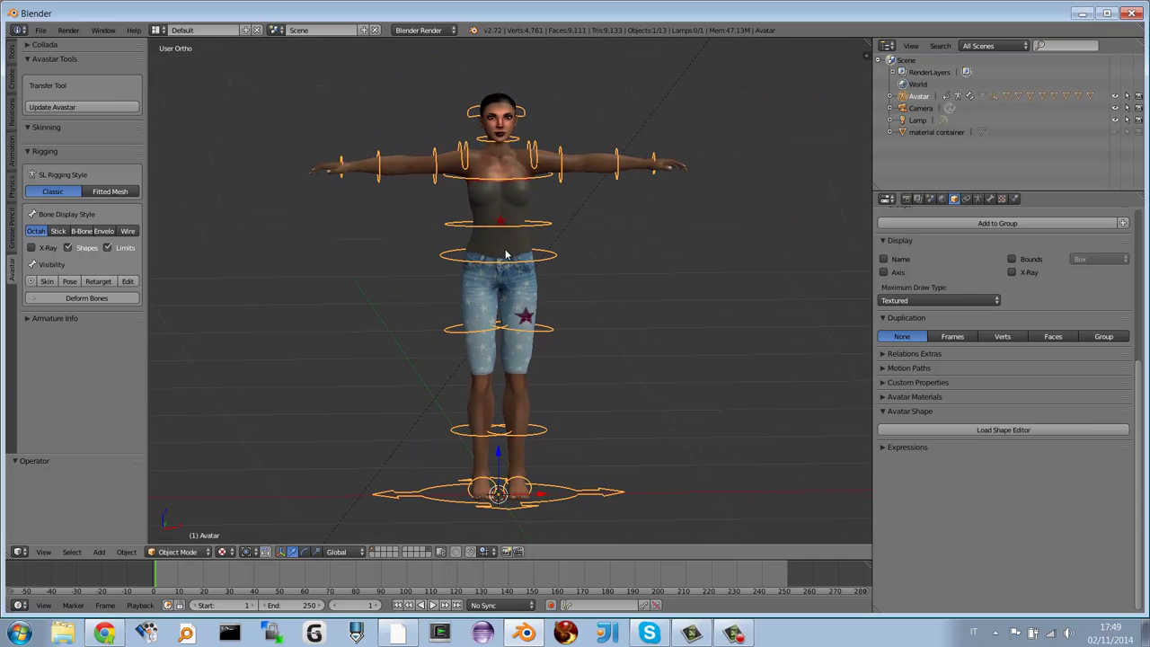
Select lowerBodyMesh, the other body meshes and headMesh, headMesh active, then orbit back to front view.
right_click(479, 396)
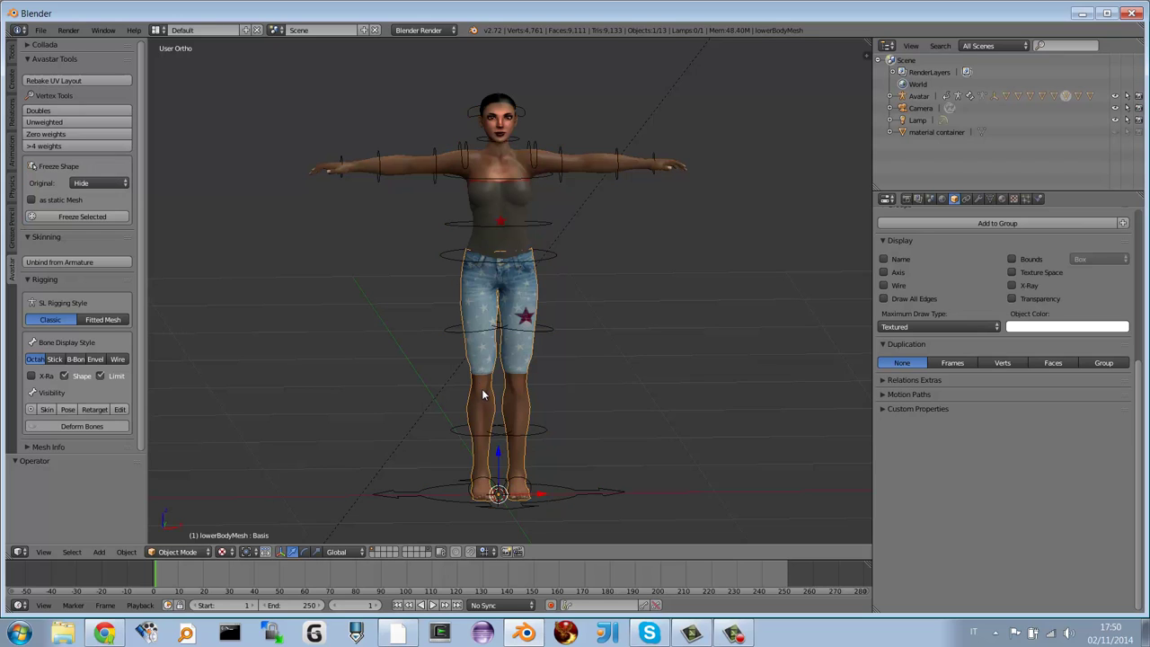
right_click(490, 218, "shift")
right_click(491, 133, "shift")
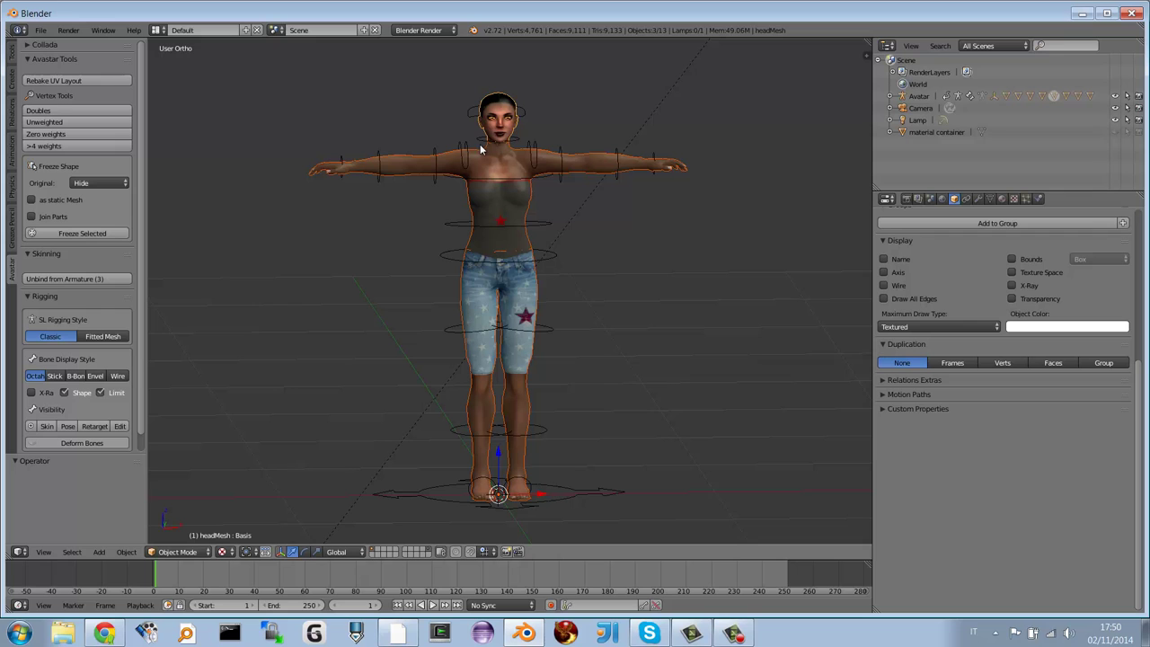
mouse_move(499, 166)
middle_mouse_down()
mouse_move(507, 151)
mouse_move(409, 187)
mouse_move(502, 182)
mouse_move(486, 177)
middle_mouse_up()
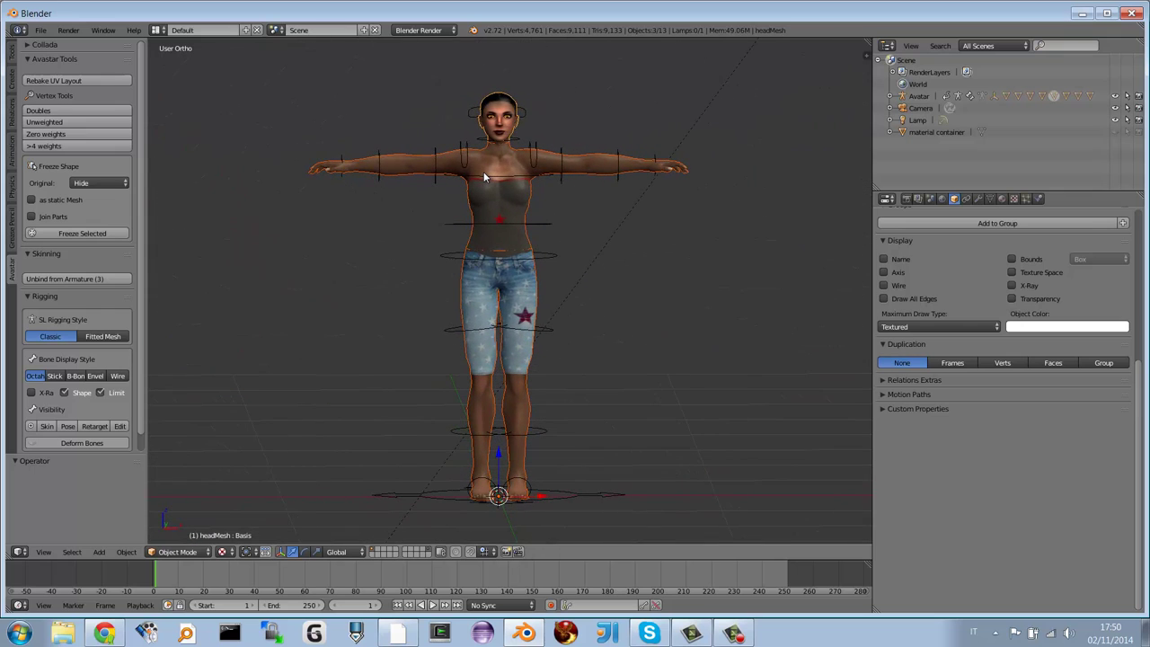
mouse_move(485, 180)
middle_mouse_down()
mouse_move(466, 185)
mouse_move(476, 174)
middle_mouse_up()
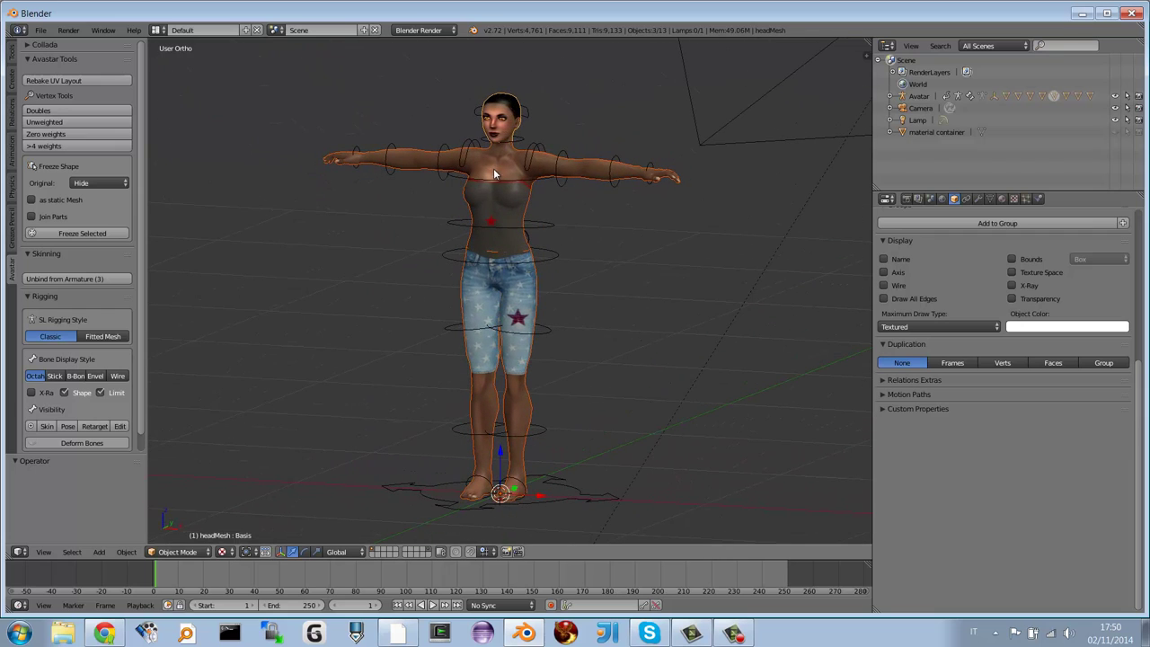
middle_click_drag(493, 172, 479, 236)
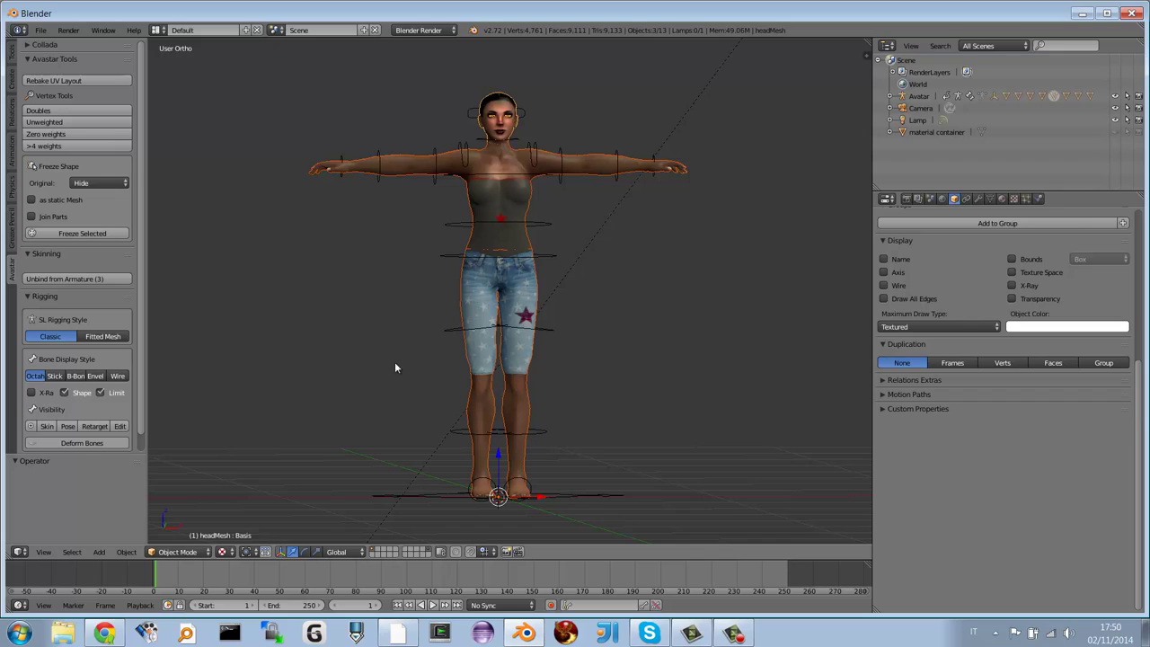
left_click(40, 30)
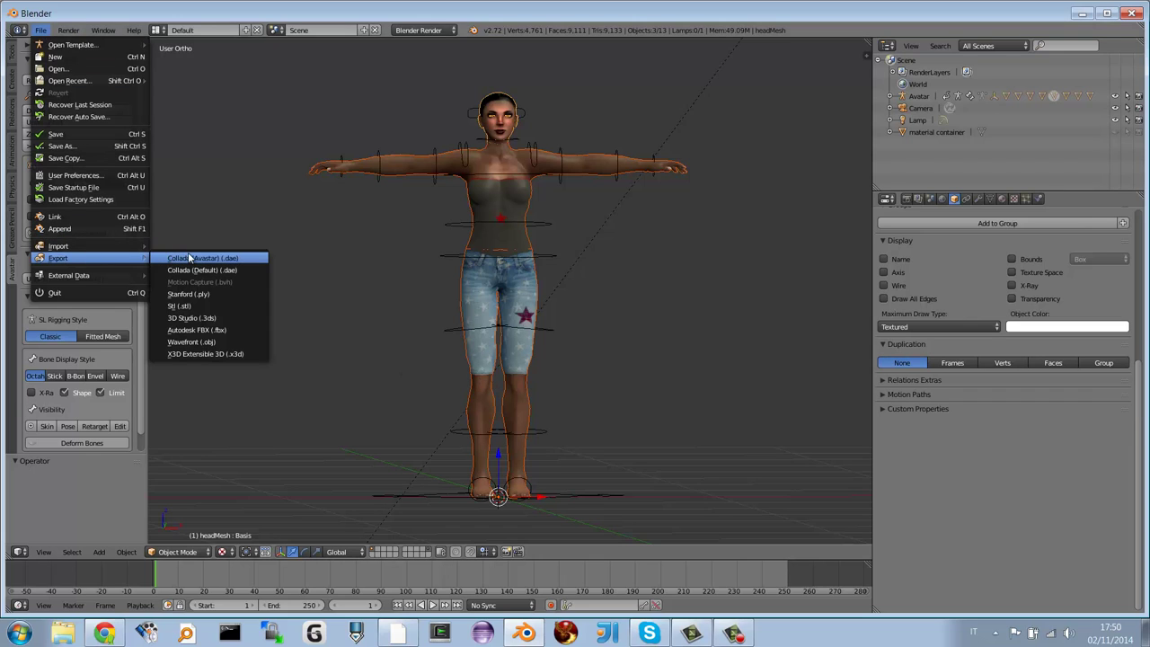
mouse_move(57, 257)
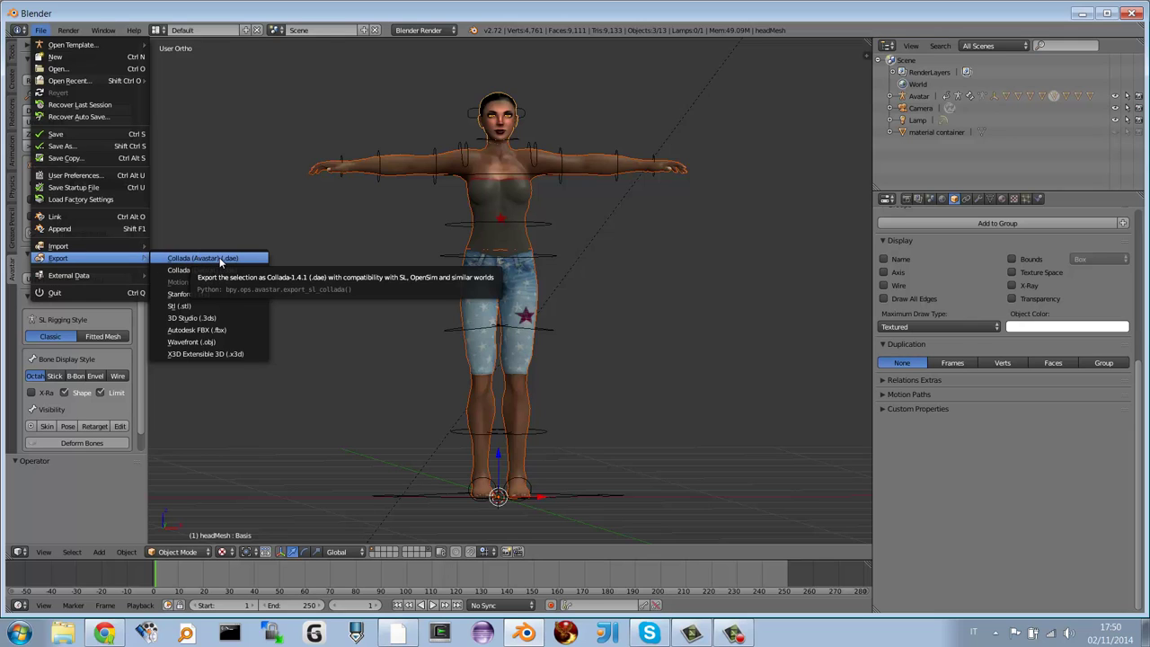
left_click(221, 259)
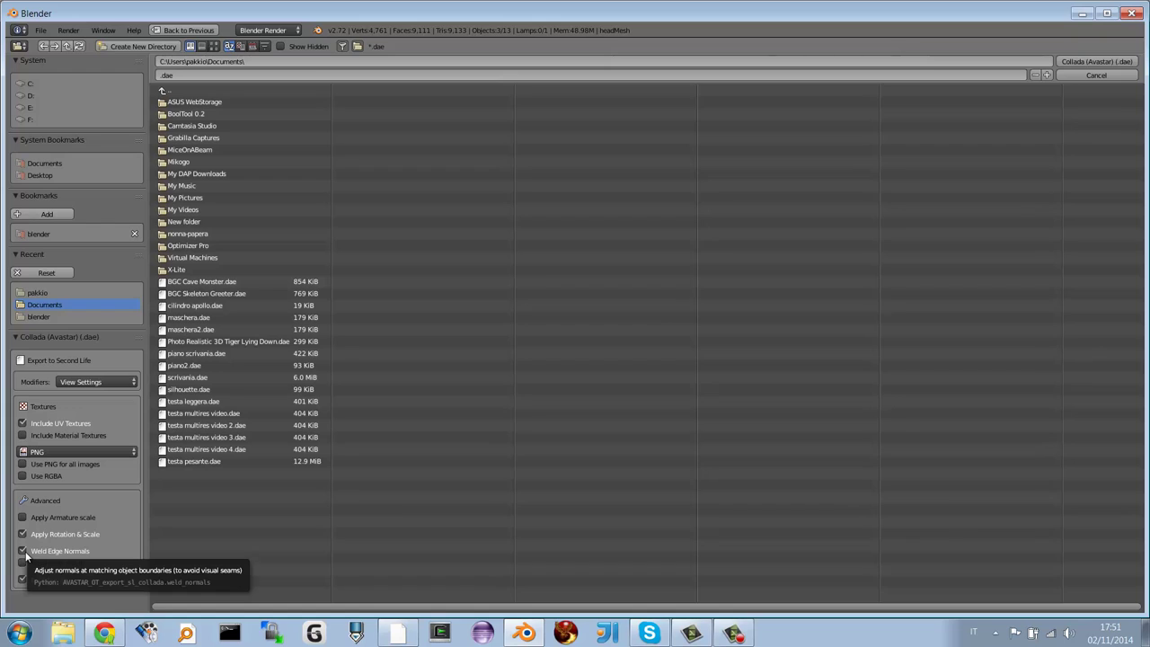
key("Return")
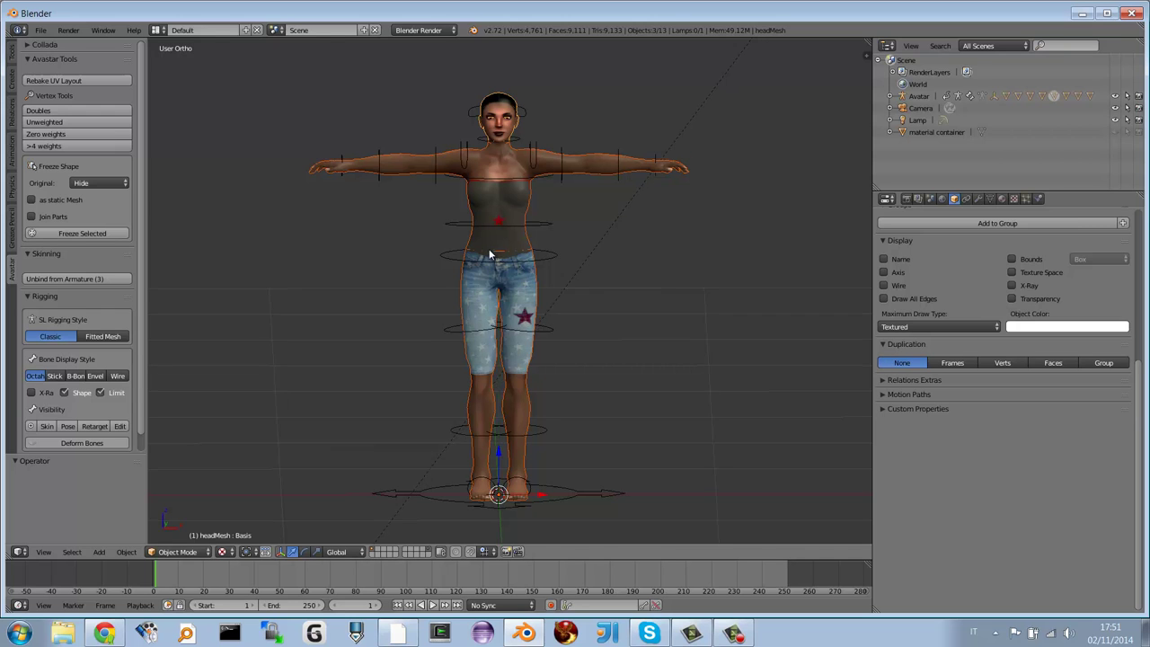
Adjust the view and select the Avatar armature by one of its bone shapes.
middle_click_drag(490, 259, 508, 243)
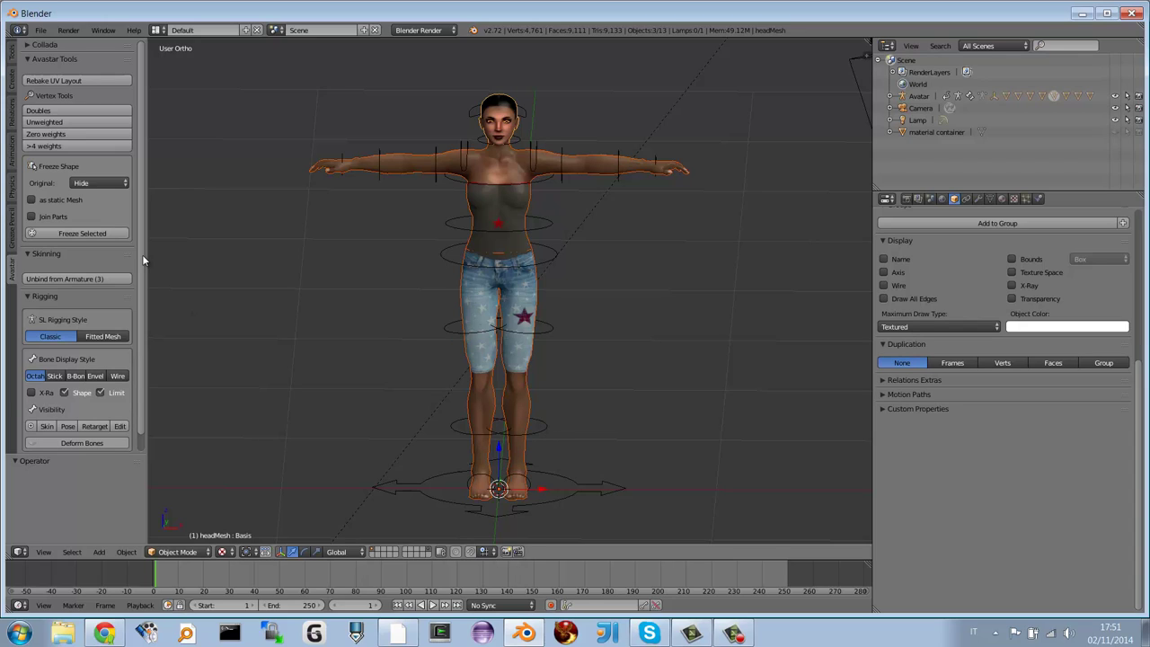
scroll(140, 261, "down", 1)
scroll(143, 279, "up", 1)
right_click(552, 221)
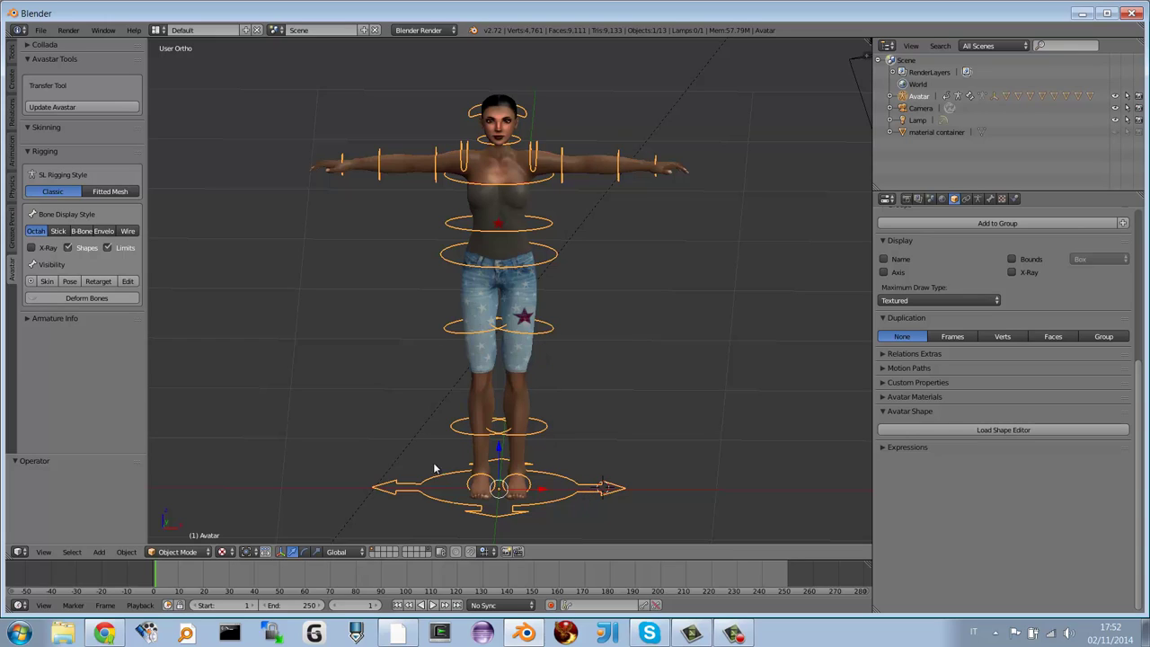
Switch the armature to Pose Mode and orbit around the rig to a side view.
key("Tab")
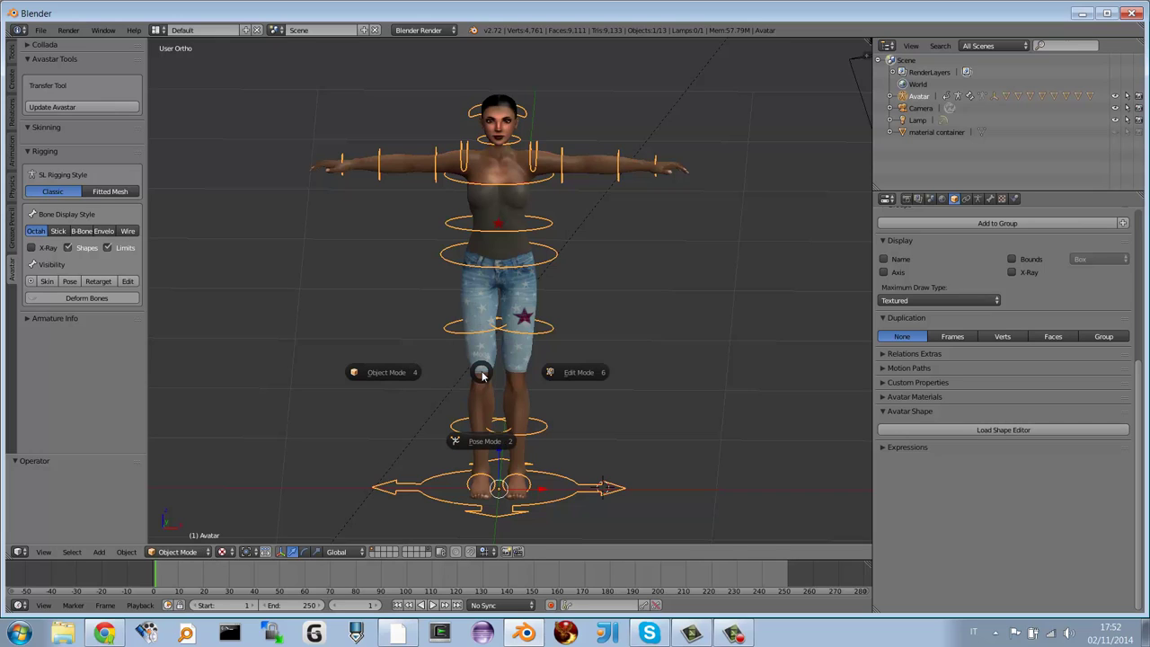
left_click(485, 442)
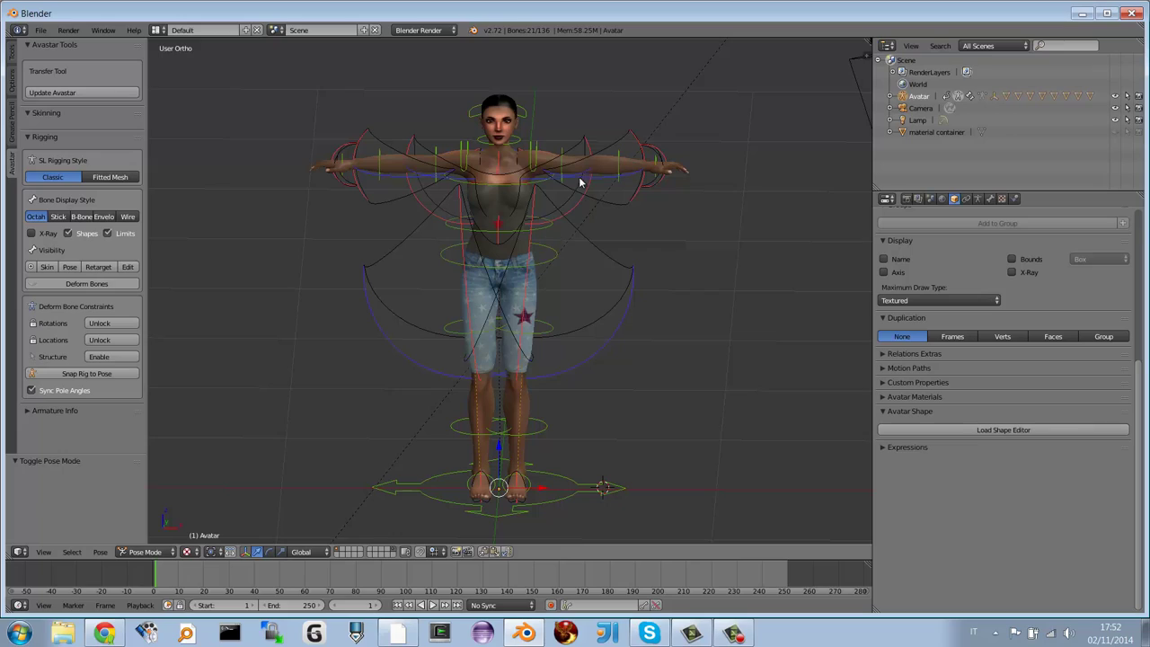
mouse_move(530, 355)
middle_mouse_down()
mouse_move(489, 278)
mouse_move(665, 282)
mouse_move(716, 311)
mouse_move(529, 297)
mouse_move(558, 300)
mouse_move(580, 272)
mouse_move(452, 262)
mouse_move(334, 287)
middle_mouse_up()
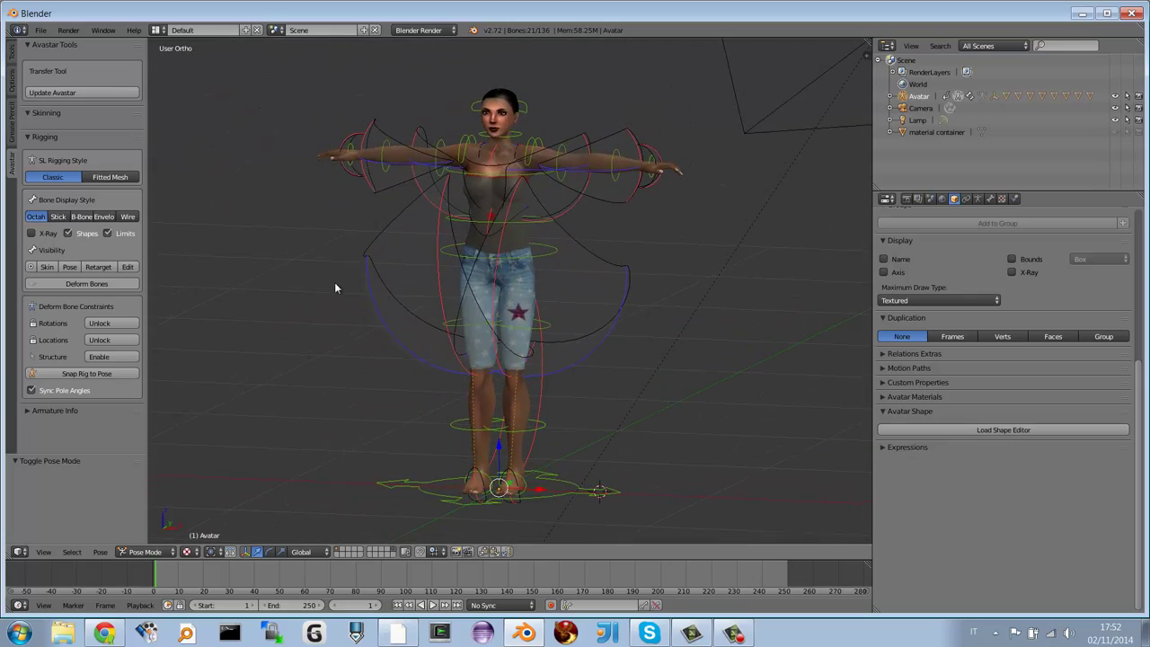
mouse_move(490, 296)
middle_mouse_down()
mouse_move(392, 305)
mouse_move(438, 325)
mouse_move(506, 327)
mouse_move(439, 254)
middle_mouse_up()
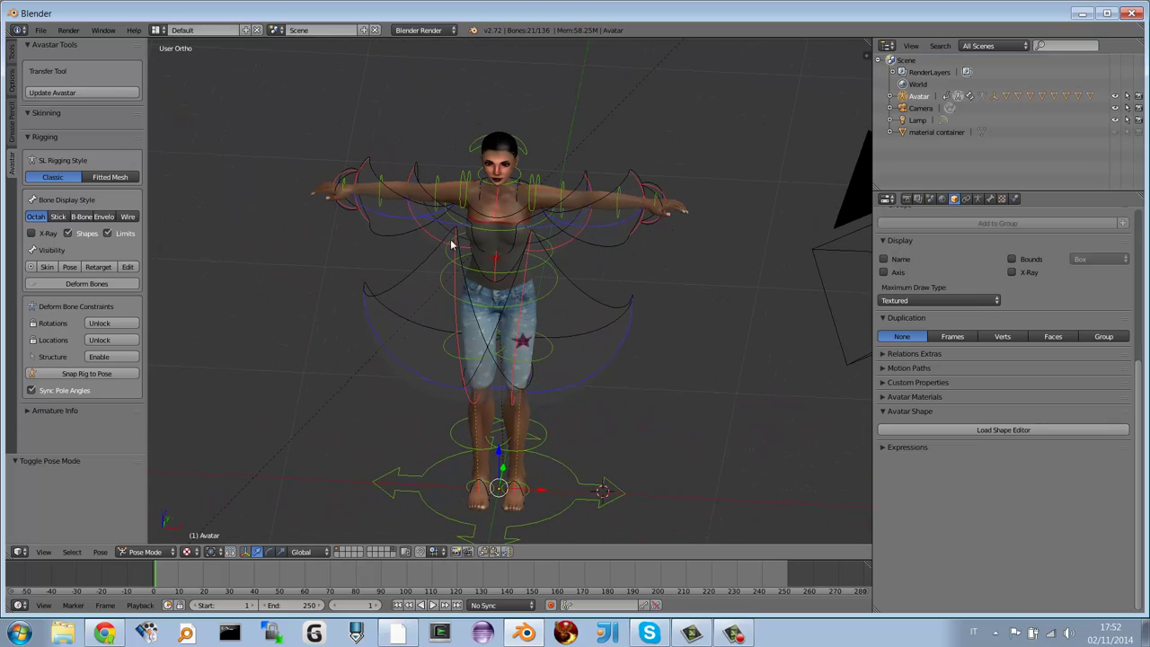
mouse_move(505, 302)
middle_mouse_down()
mouse_move(432, 288)
mouse_move(492, 300)
mouse_move(559, 282)
middle_mouse_up()
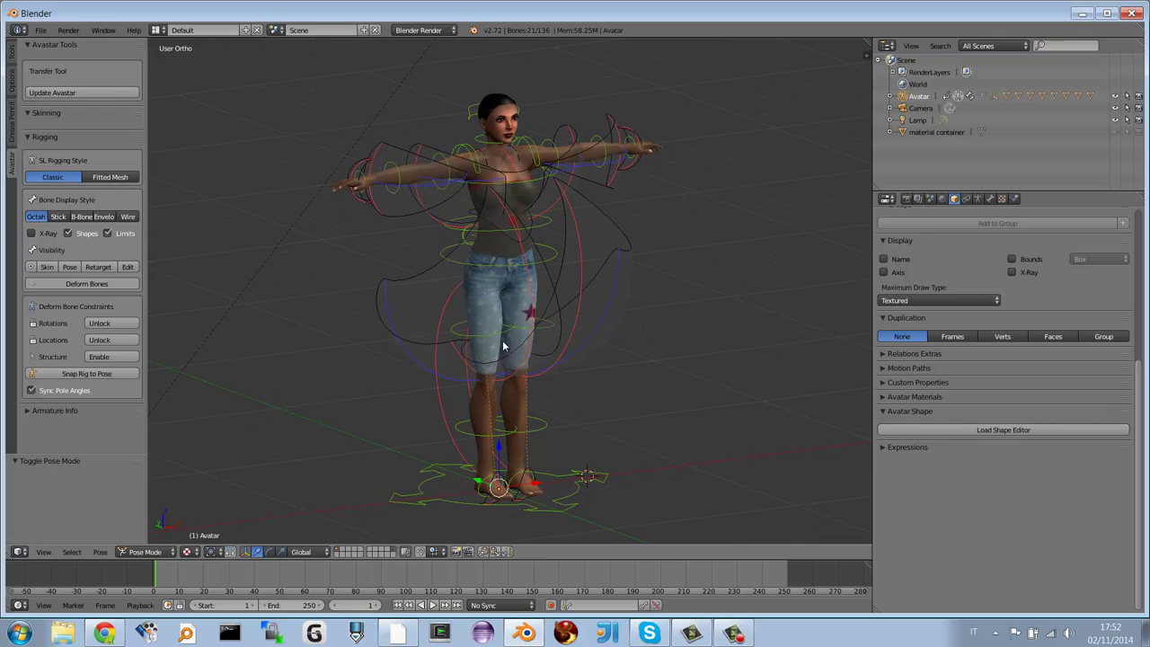
mouse_move(501, 380)
middle_mouse_down()
mouse_move(537, 321)
mouse_move(627, 320)
mouse_move(381, 287)
mouse_move(425, 282)
mouse_move(477, 297)
middle_mouse_up()
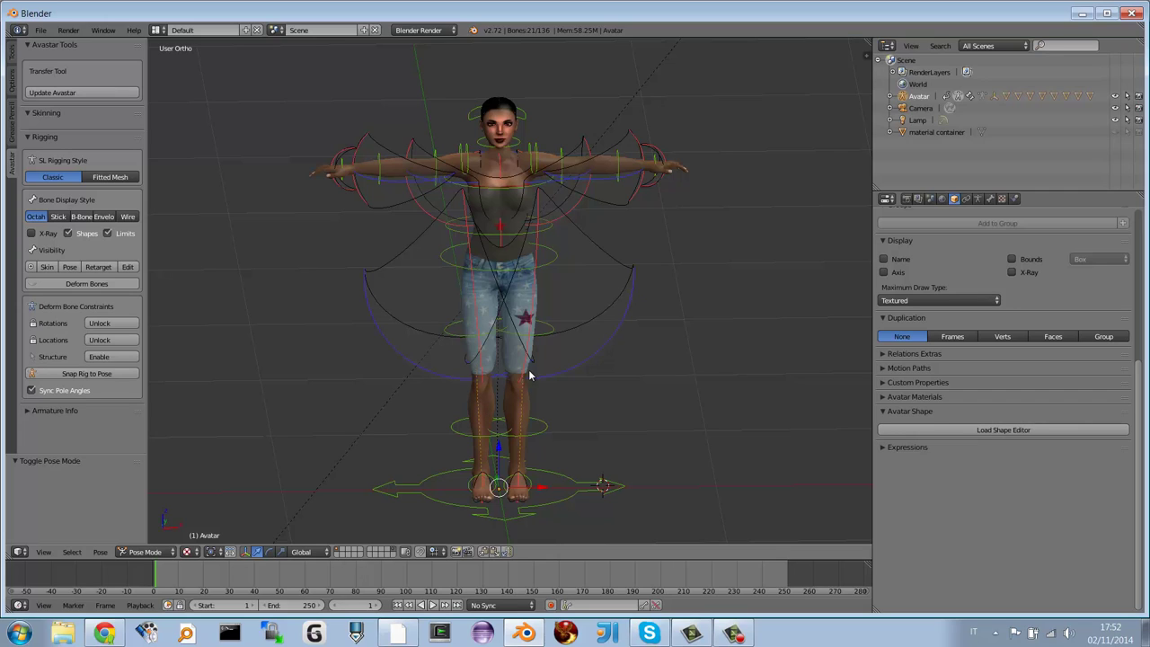
Select the HipLeft bone, try rotating the left leg, then cancel the rotation.
left_click(577, 362)
right_click(525, 313)
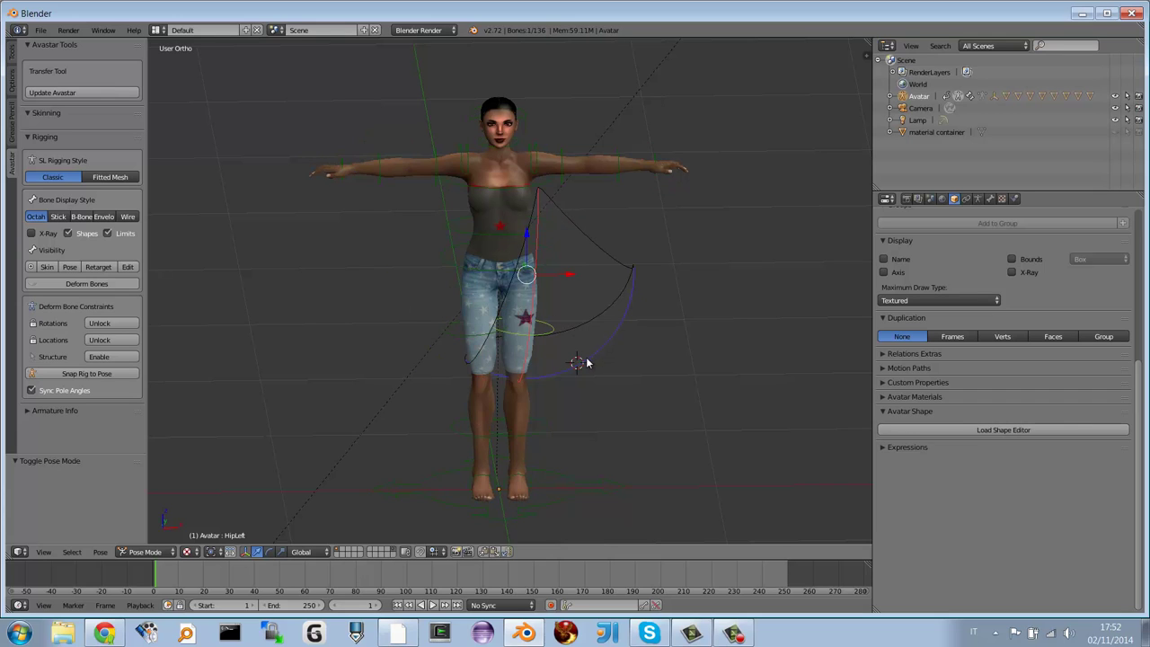
middle_click_drag(564, 318, 573, 358)
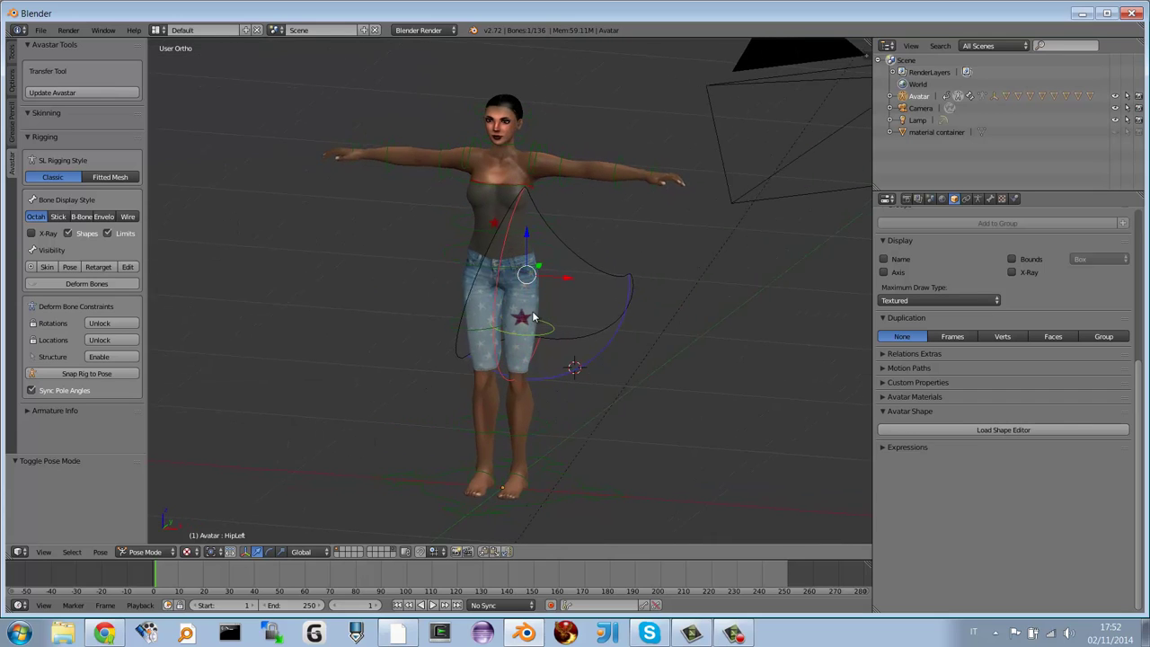
left_click(588, 362)
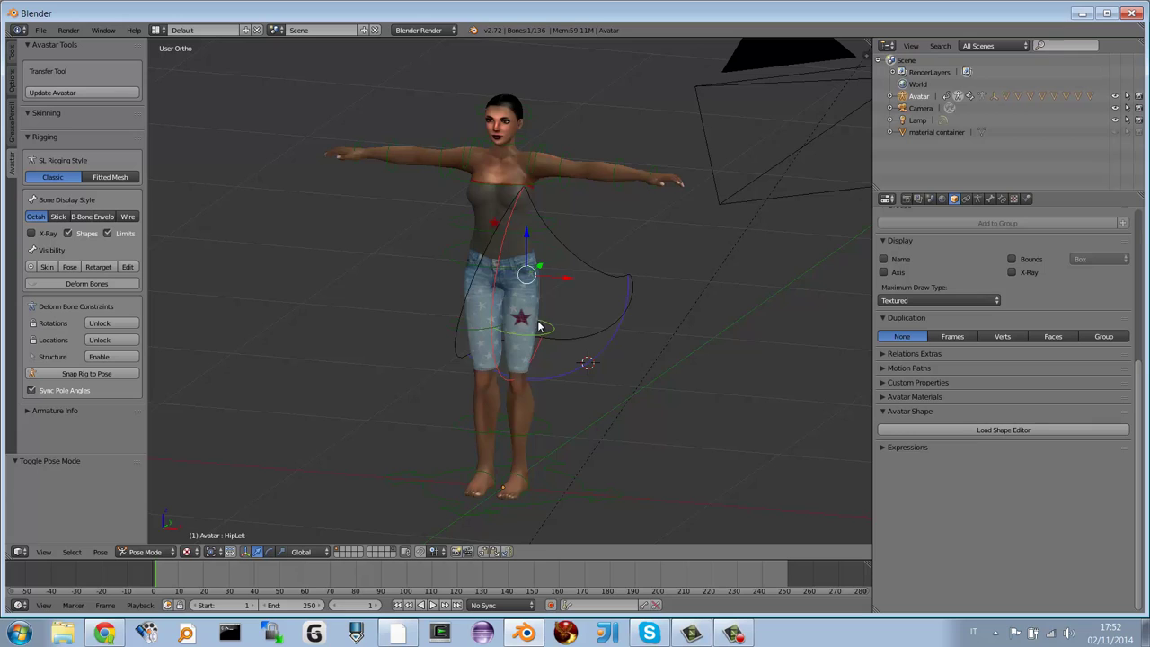
key("r")
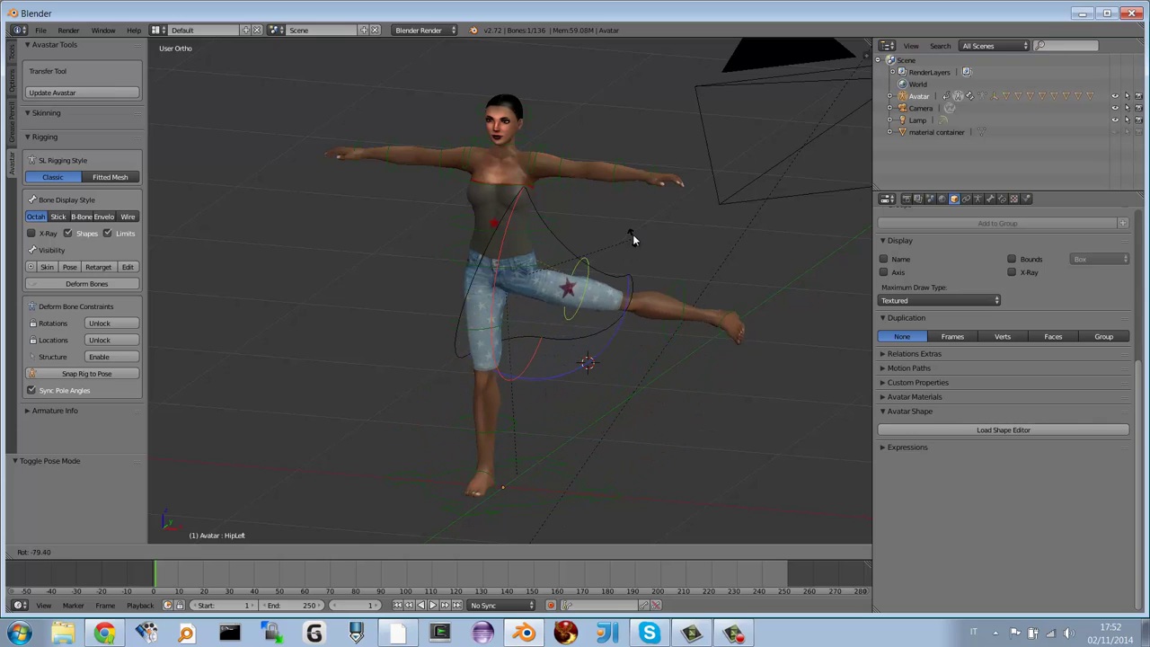
right_click(556, 316)
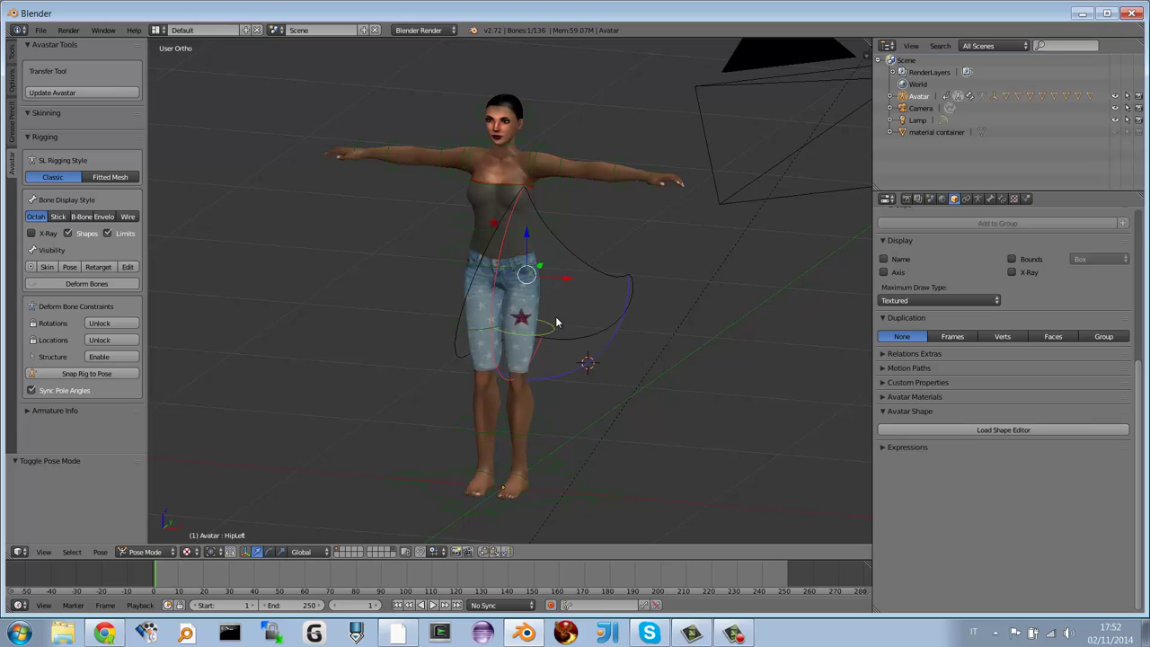
Move the AnkleLeft bone to offset (0.114, 0.059, 0.077), shifting the left foot.
right_click(528, 484)
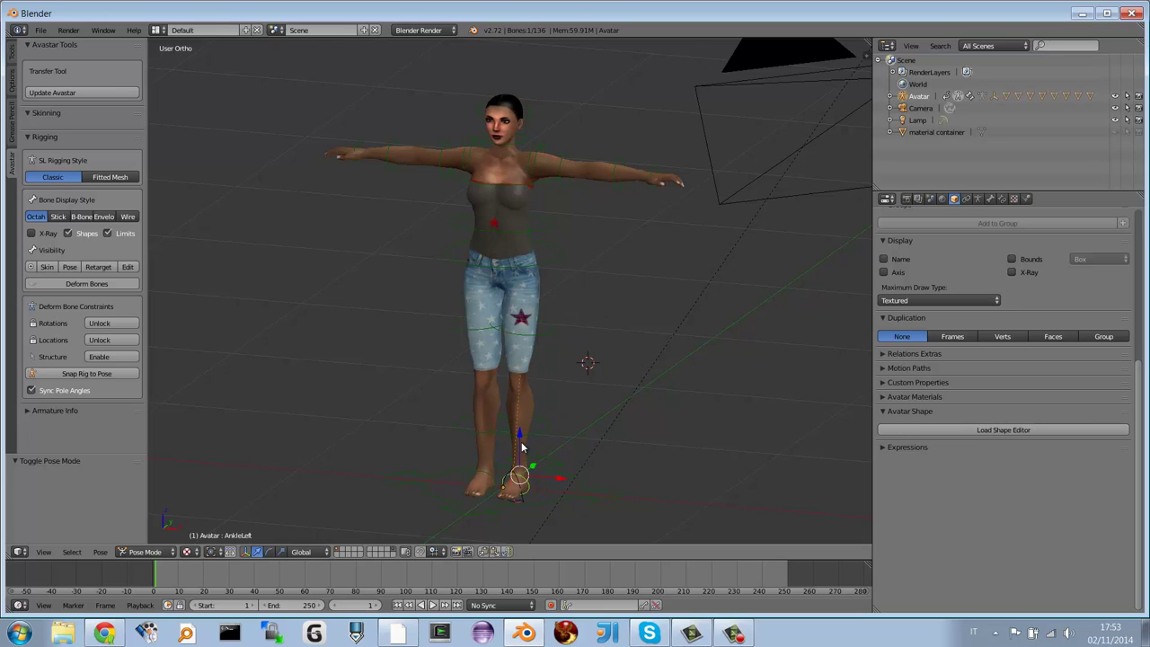
mouse_move(518, 438)
left_mouse_down()
mouse_move(542, 456)
mouse_move(503, 485)
mouse_move(505, 457)
mouse_move(540, 437)
mouse_move(539, 459)
left_mouse_up()
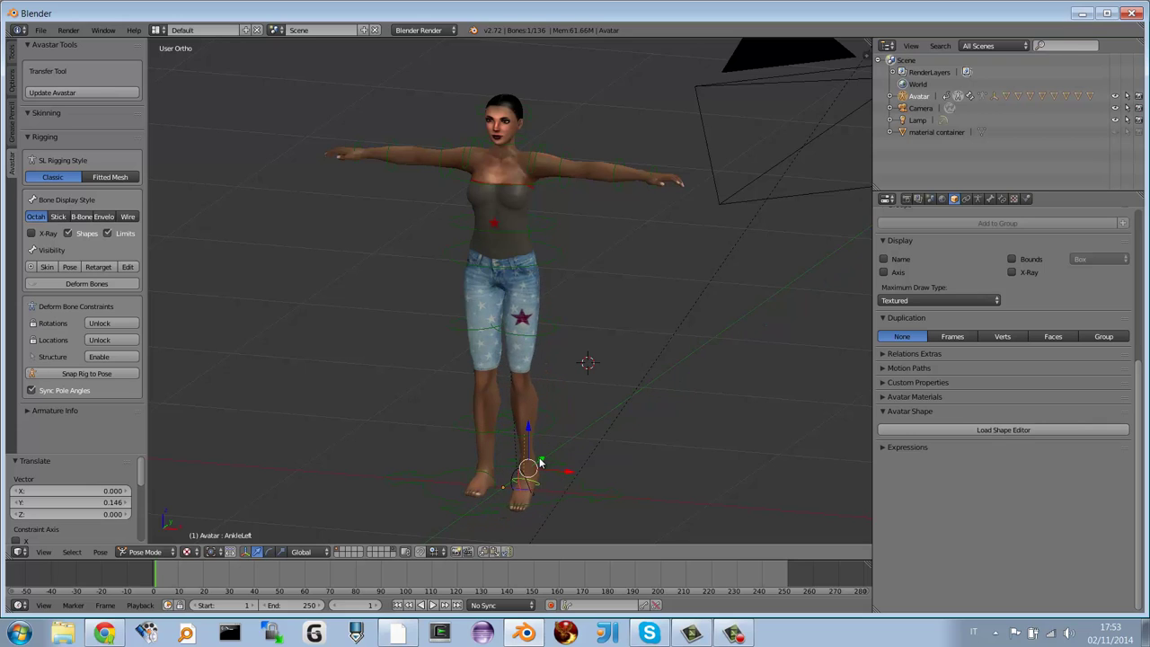
key("g")
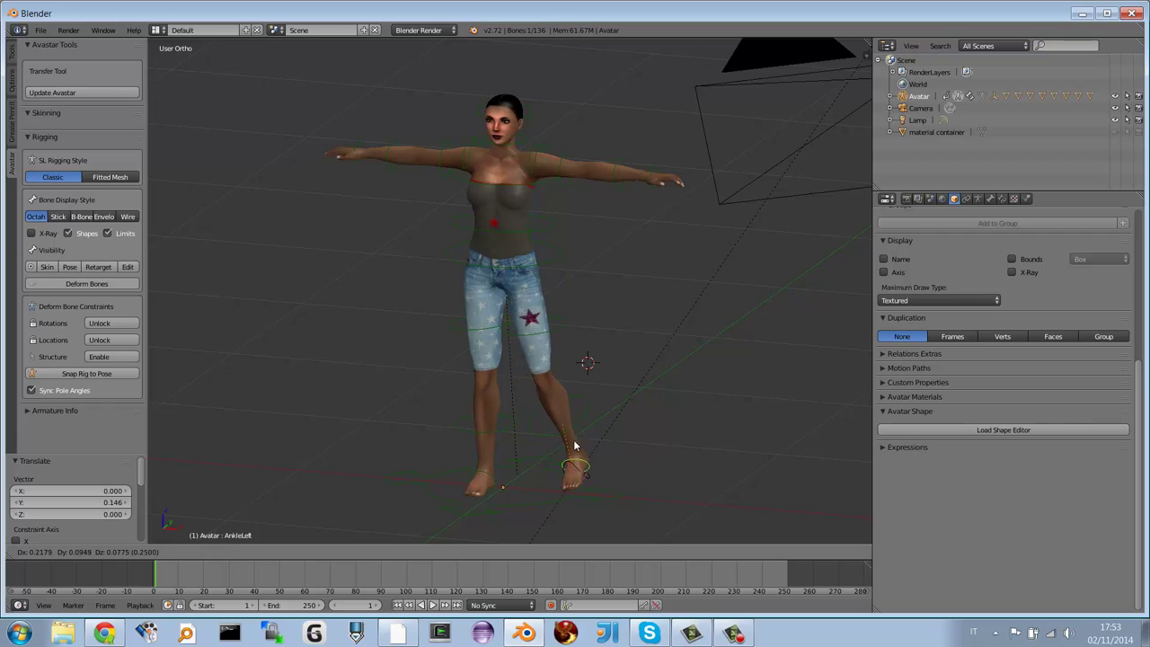
left_click(575, 433)
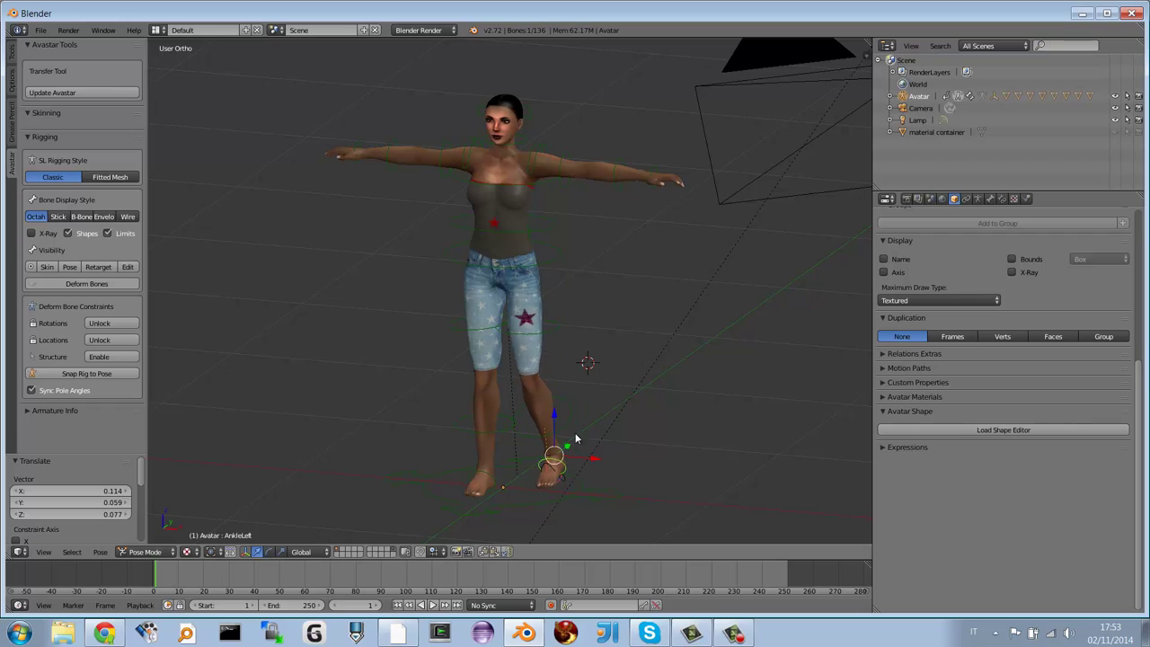
Raise the avatar's left arm by moving the WristLeft bone upward.
right_click(656, 176)
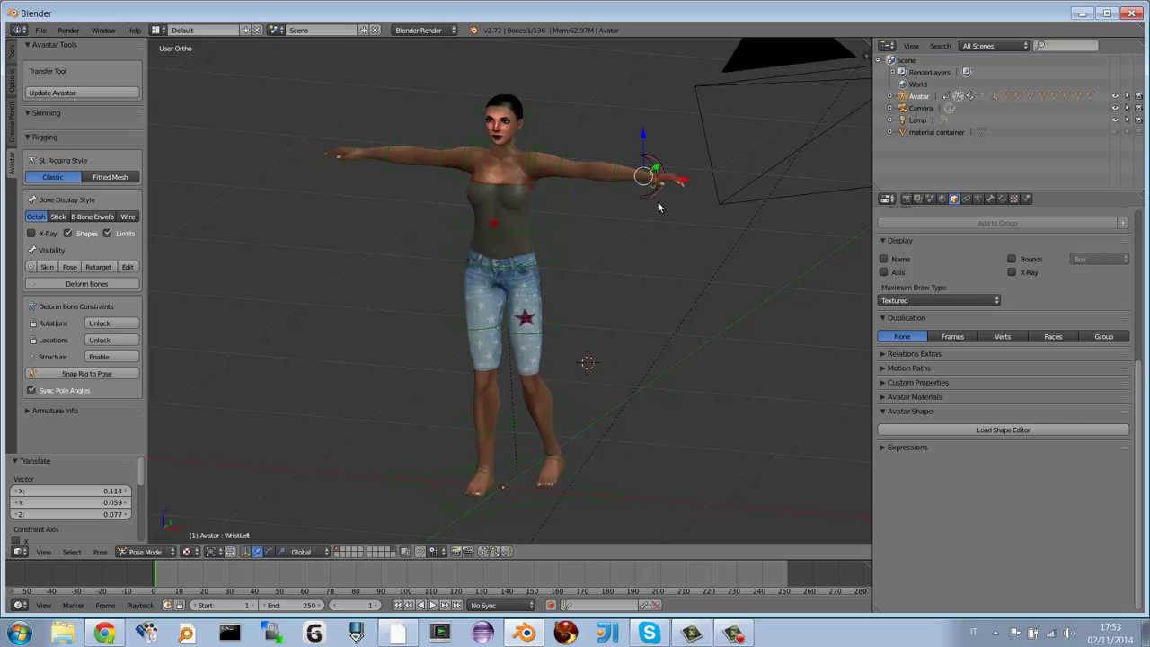
scroll(658, 202, "down", 3)
key("g")
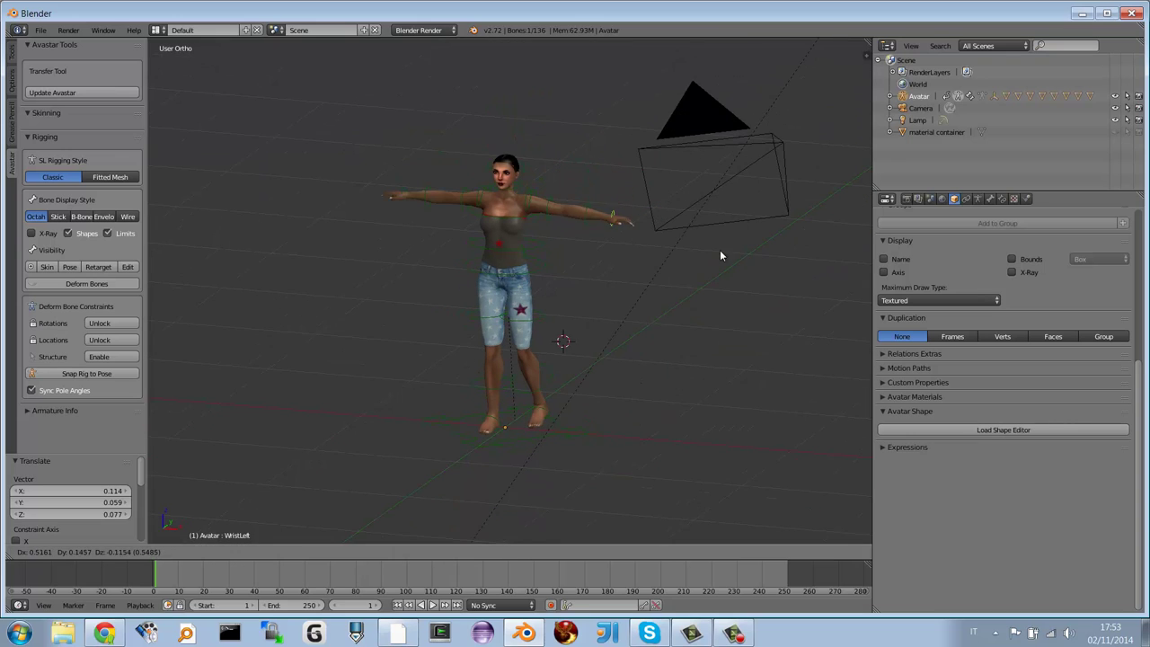
left_click(643, 169)
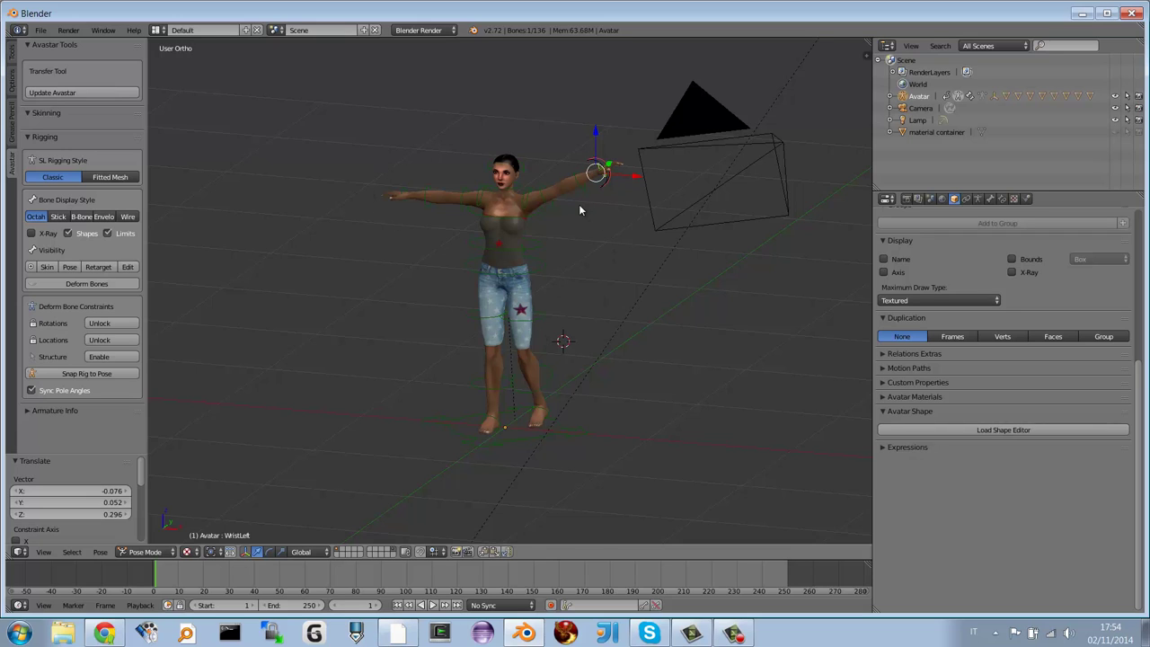
Undo the arm move back to the T-pose and reselect the AnkleLeft bone.
middle_click_drag(580, 209, 607, 227)
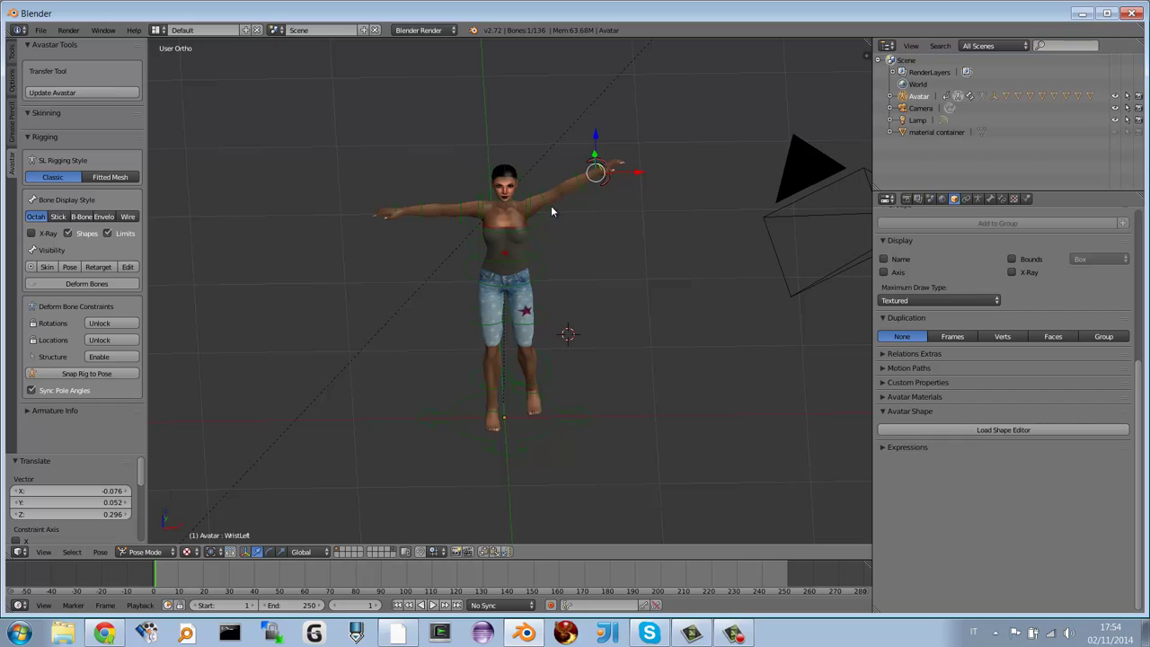
key("ctrl+z")
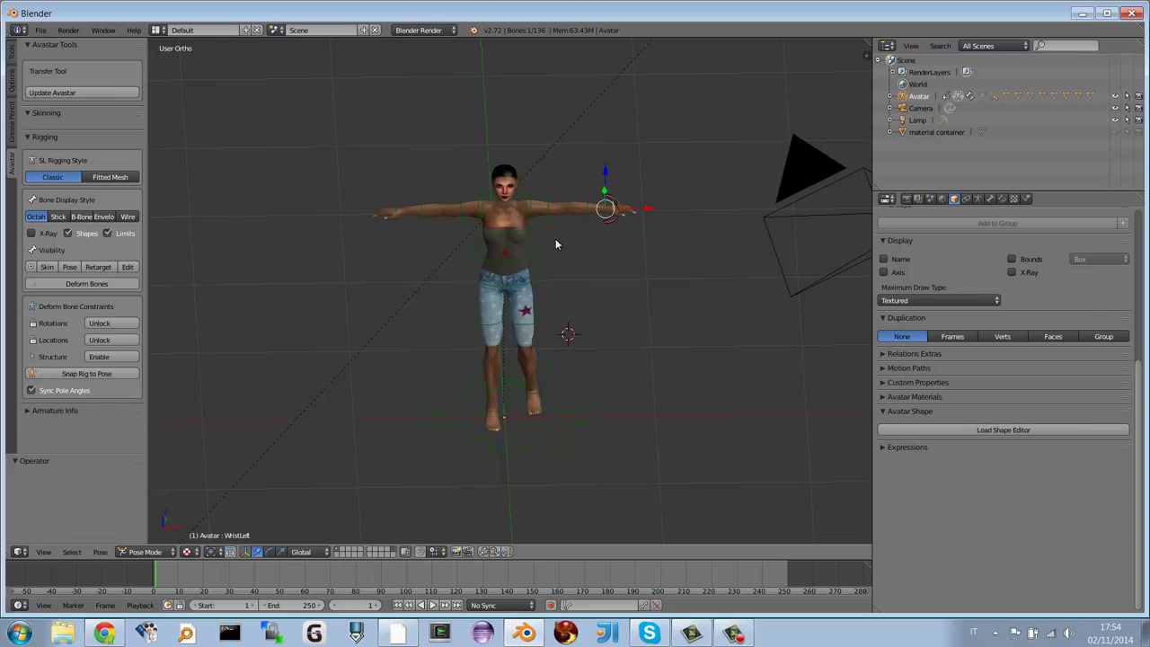
right_click(541, 311)
right_click(541, 311)
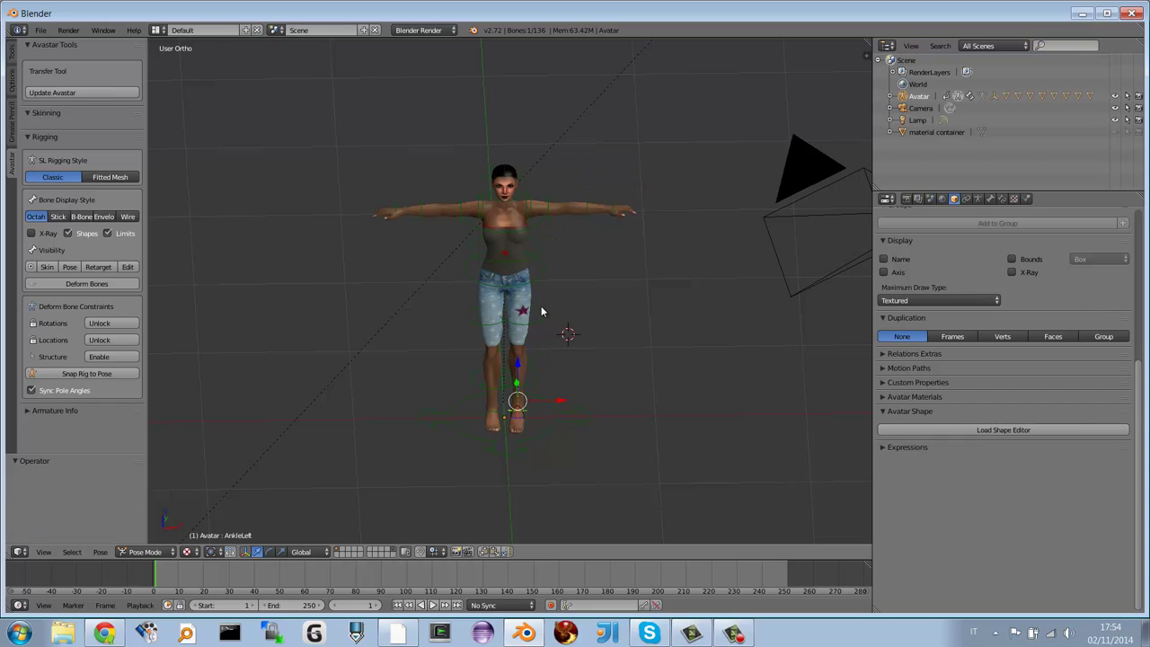
mouse_move(541, 311)
middle_mouse_down()
mouse_move(489, 264)
mouse_move(479, 292)
middle_mouse_up()
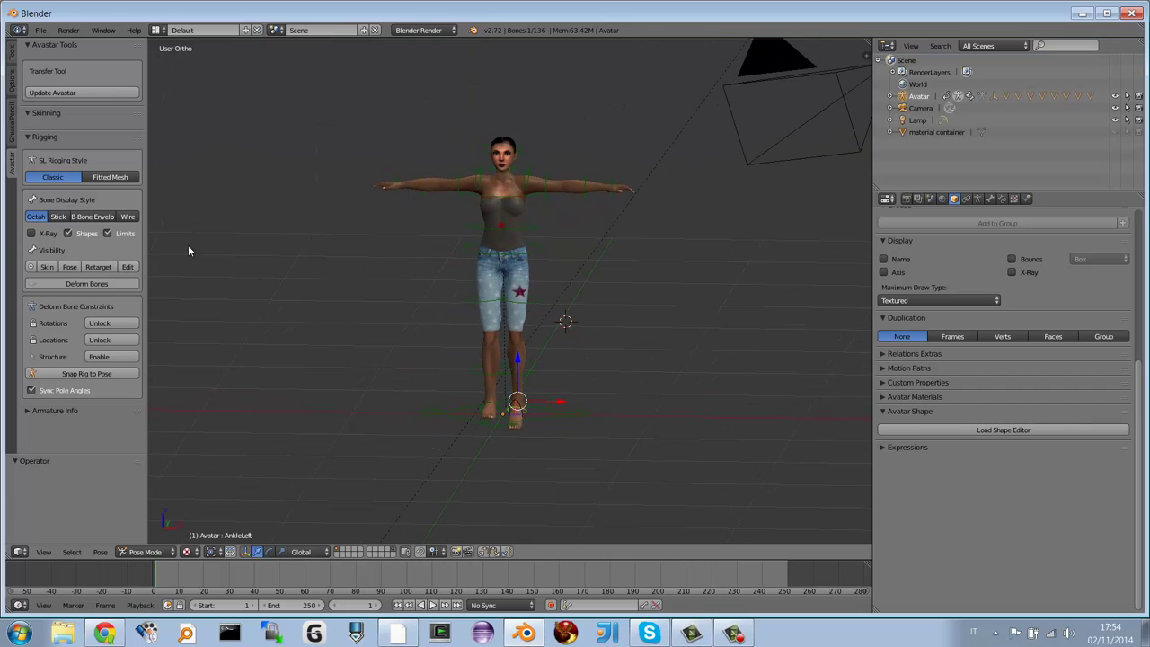
Turn off bone Shapes, set Bone Display Style to Stick, and enable X-Ray.
left_click(67, 233)
middle_click_drag(486, 315, 374, 331)
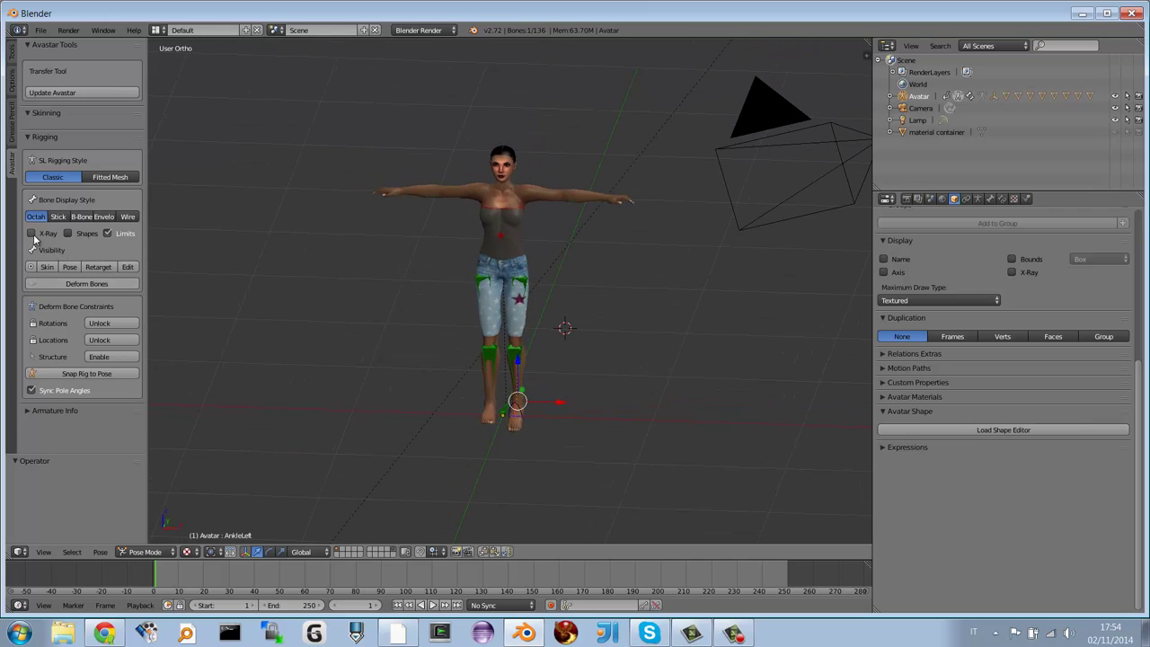
left_click(58, 217)
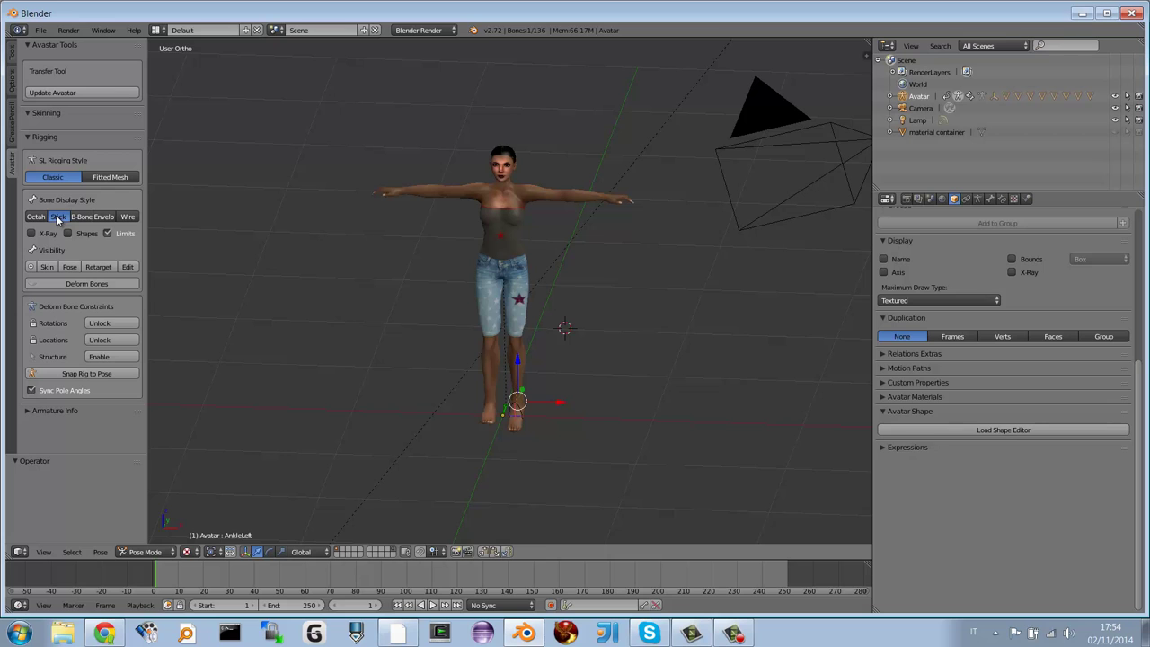
left_click(32, 232)
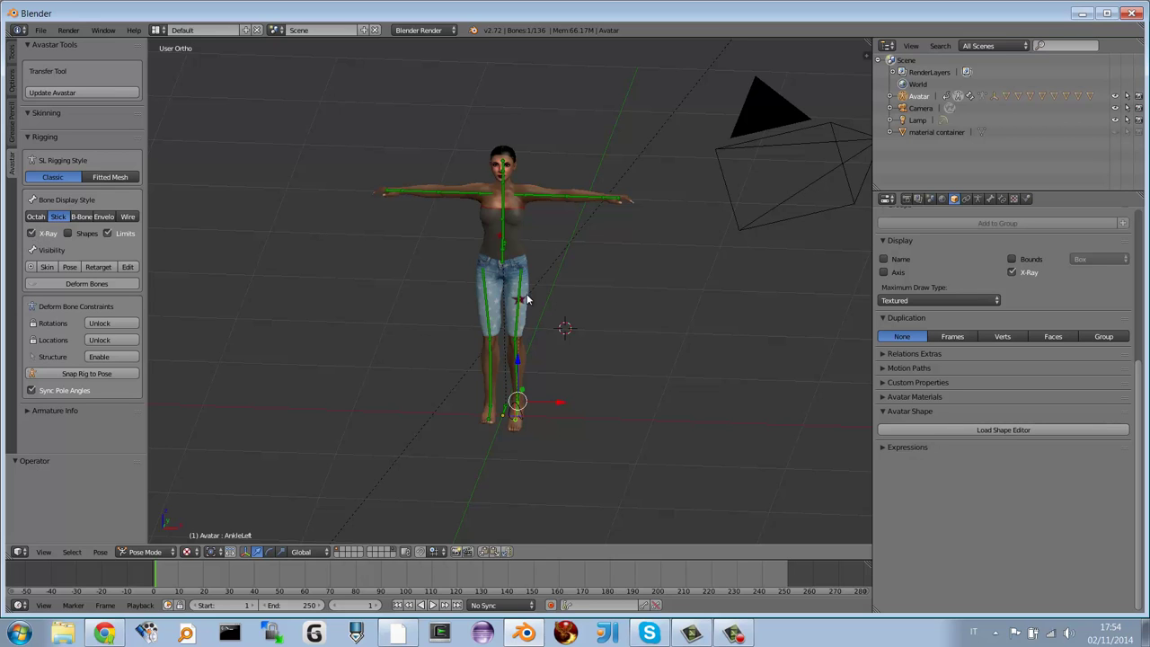
mouse_move(527, 299)
middle_mouse_down()
mouse_move(533, 265)
mouse_move(654, 286)
mouse_move(727, 281)
mouse_move(540, 283)
middle_mouse_up()
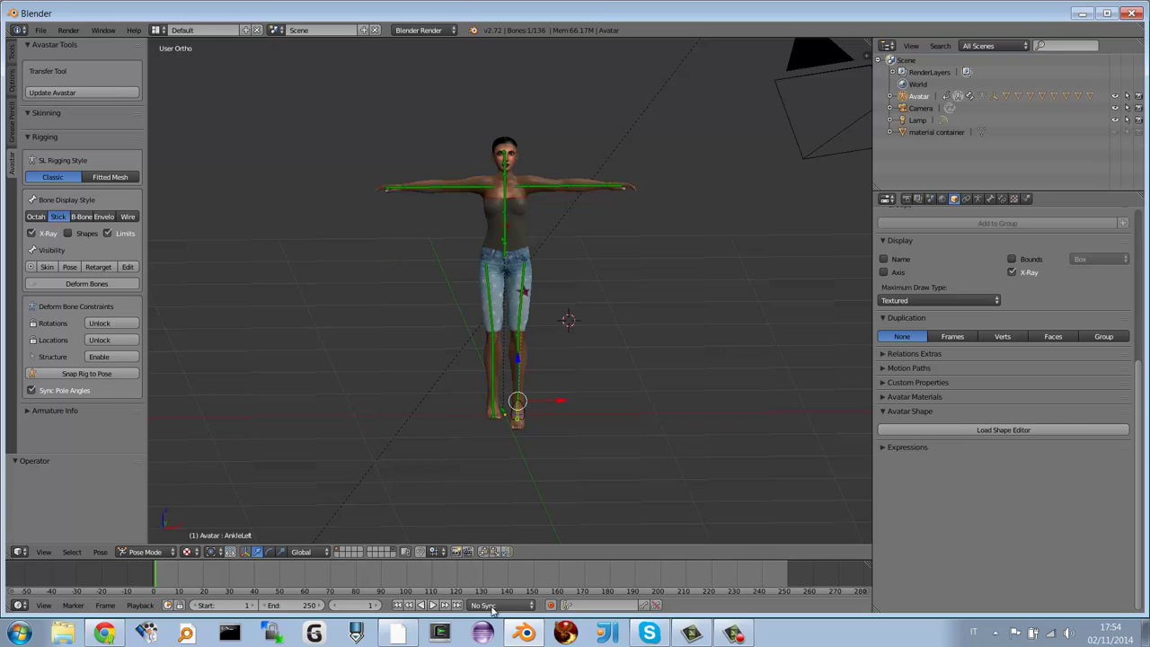
Bring Firestorm to the front, zoom the camera on the avatar, and open the Develop menu.
left_click(566, 628)
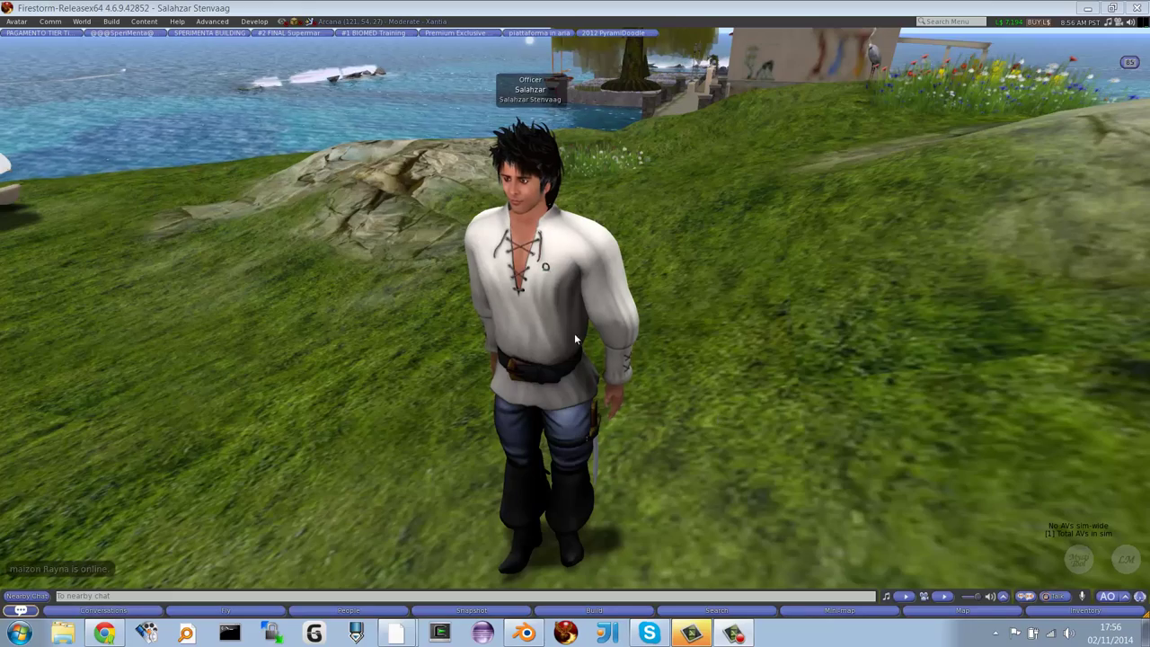
scroll(576, 325, "down", 3)
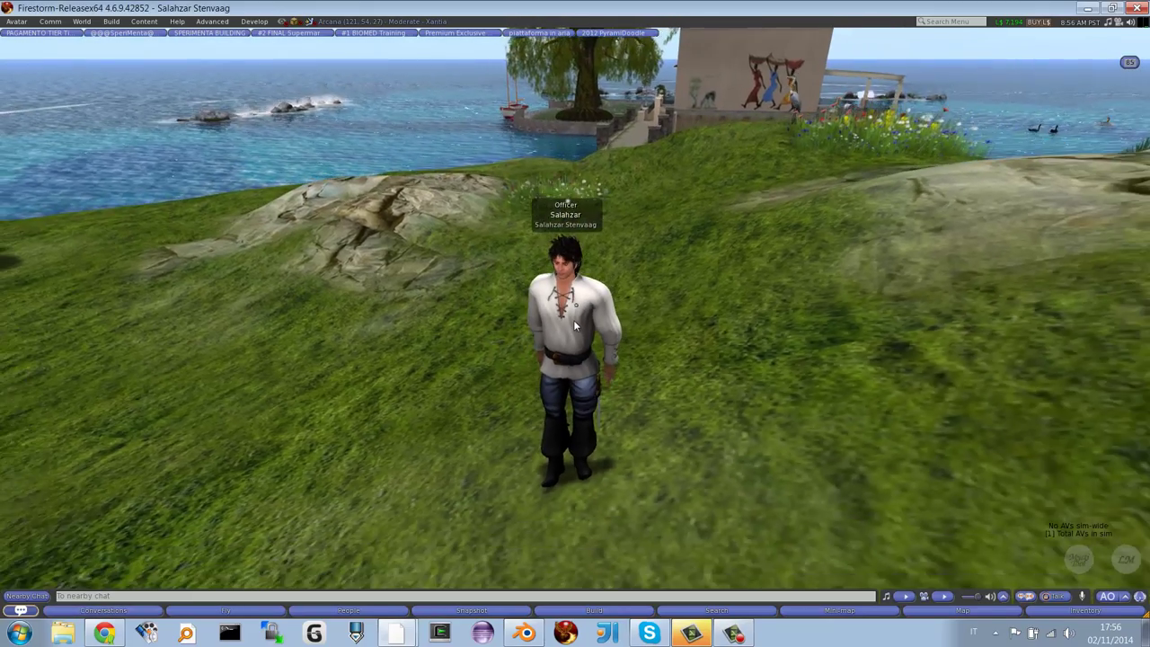
scroll(574, 320, "up", 3)
scroll(574, 320, "up", 2)
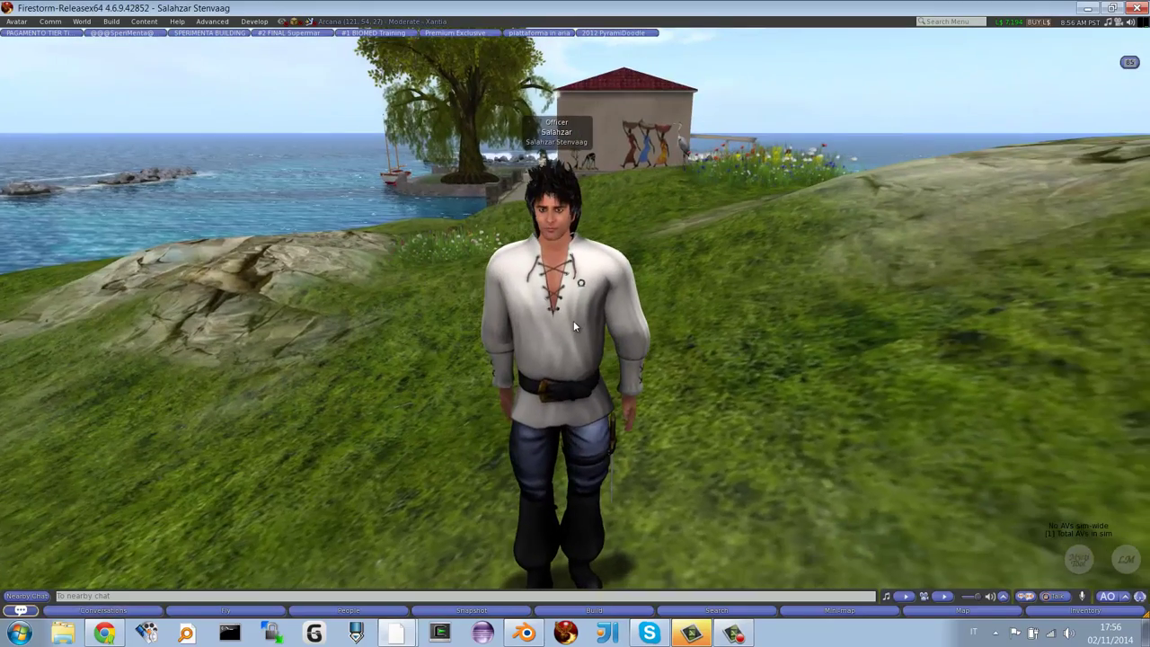
scroll(574, 320, "up", 1)
scroll(574, 322, "up", 2)
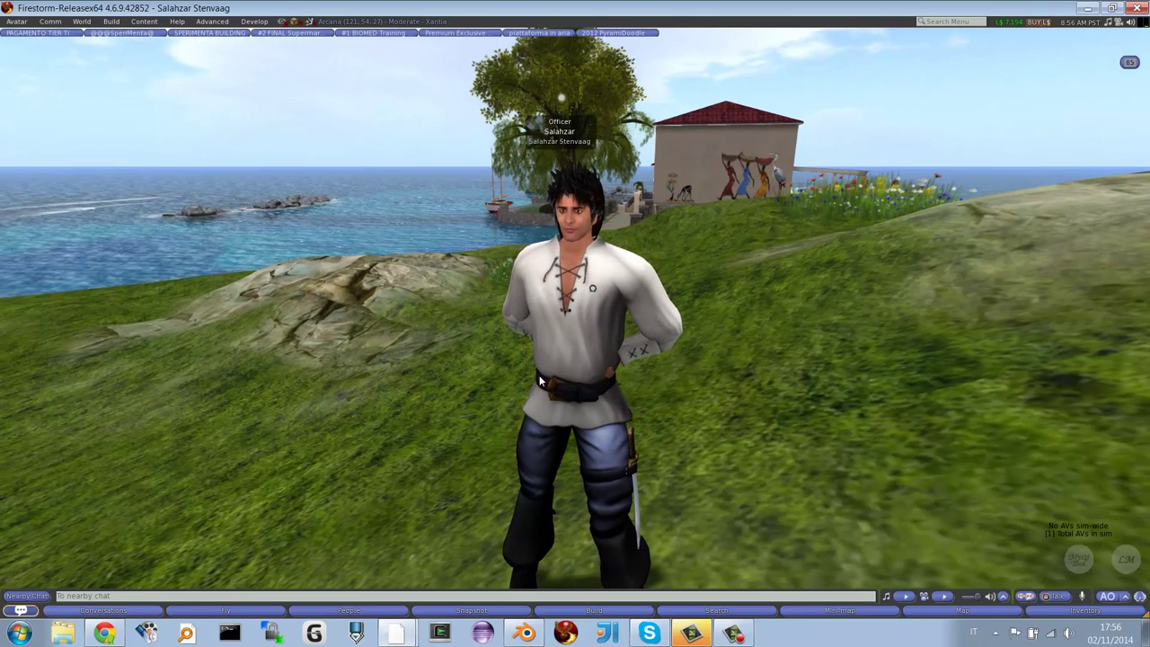
left_click(212, 22)
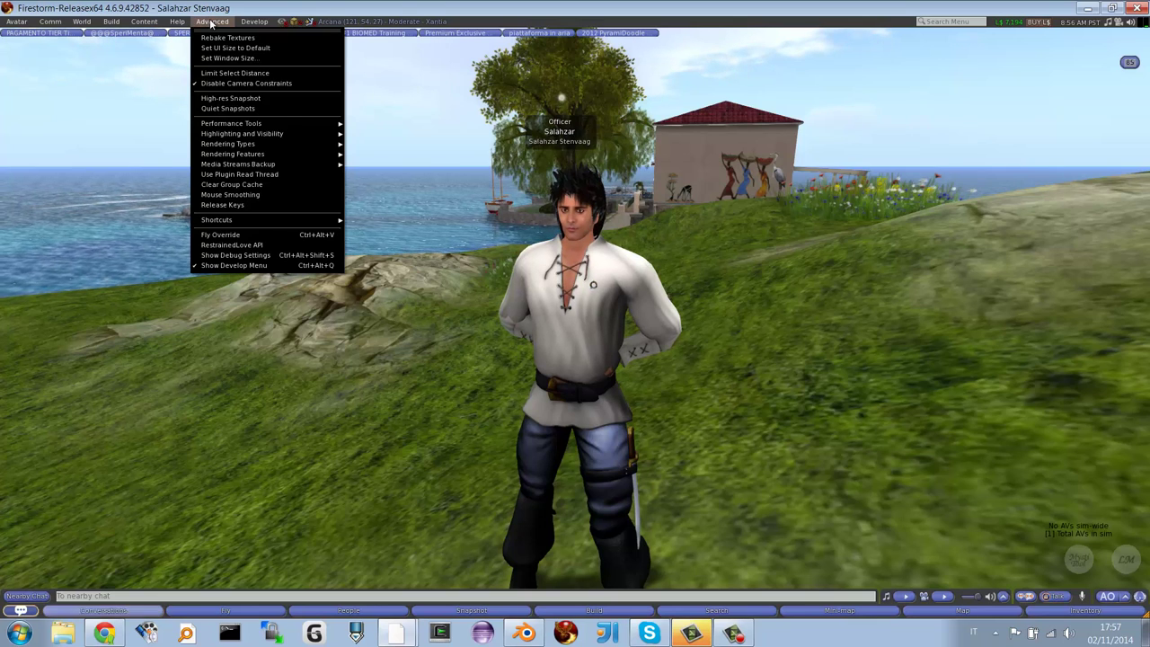
mouse_move(253, 22)
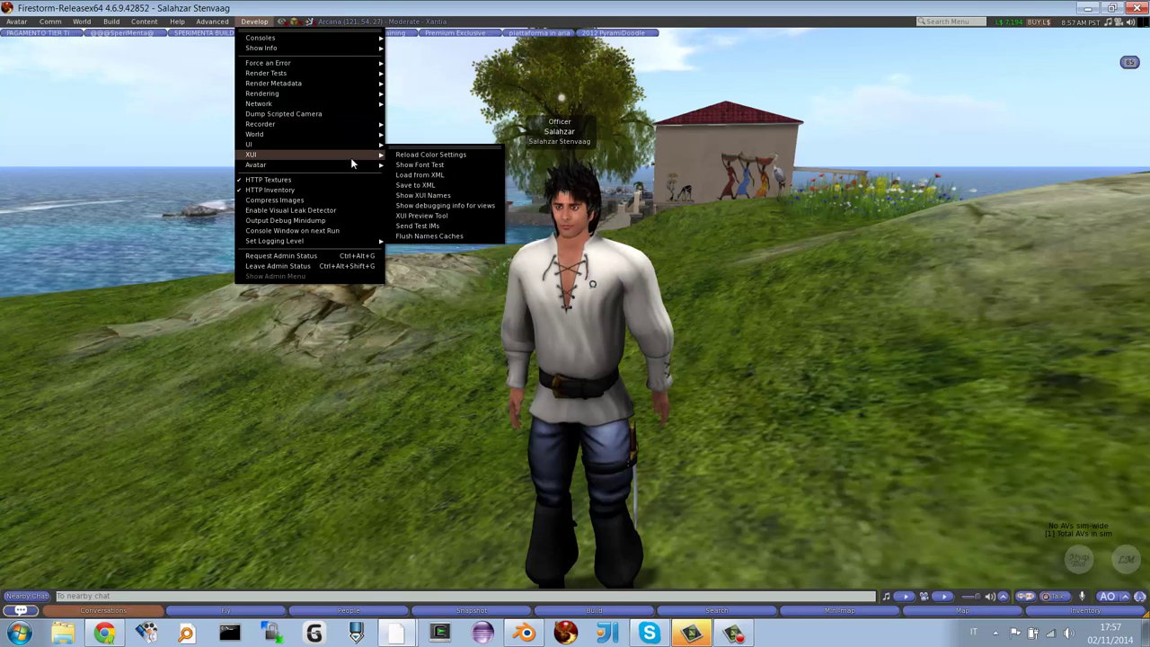
mouse_move(256, 164)
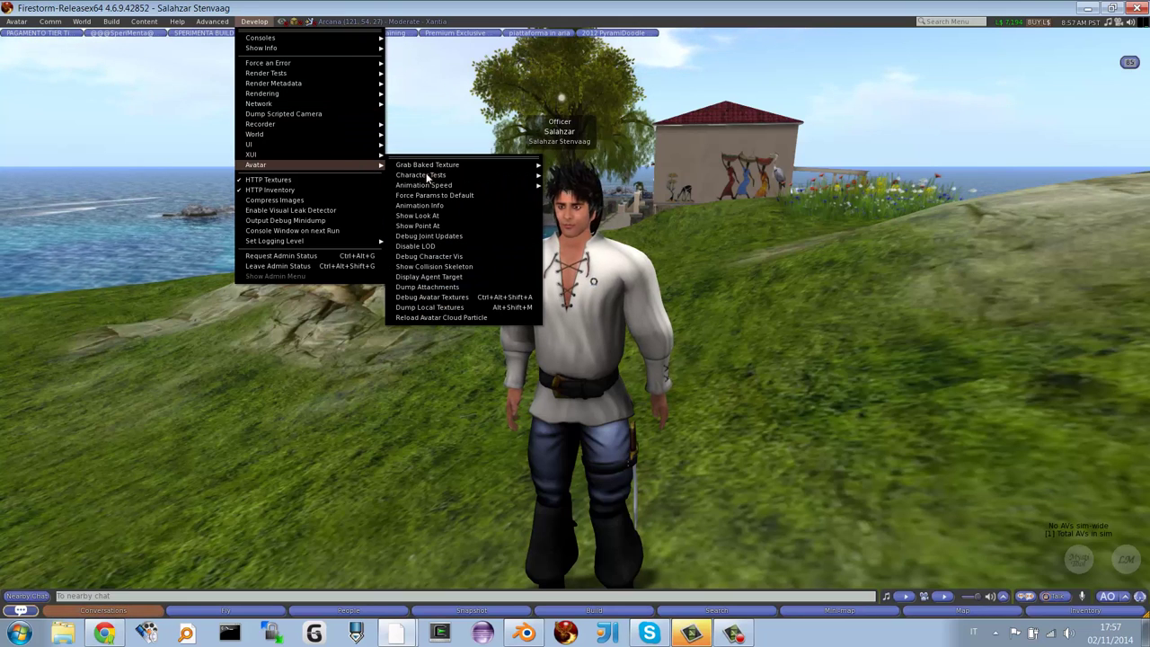
mouse_move(421, 175)
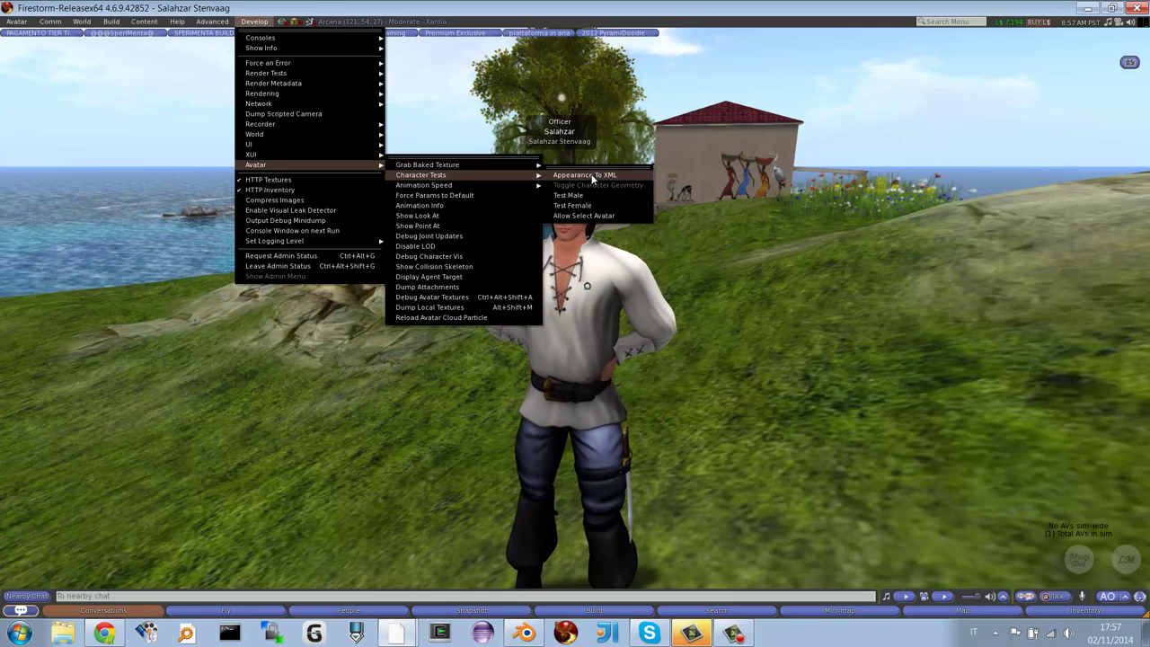
Start the Appearance To XML export, inspect the suggested file name, then cancel without saving.
left_click(593, 175)
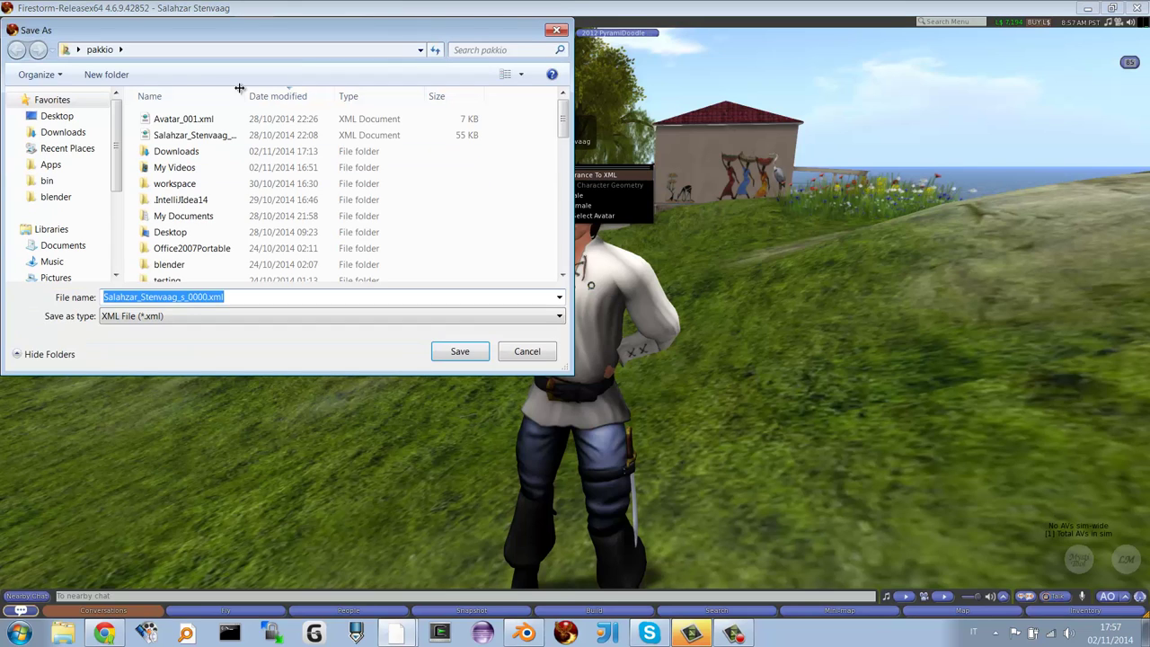
left_click(236, 300)
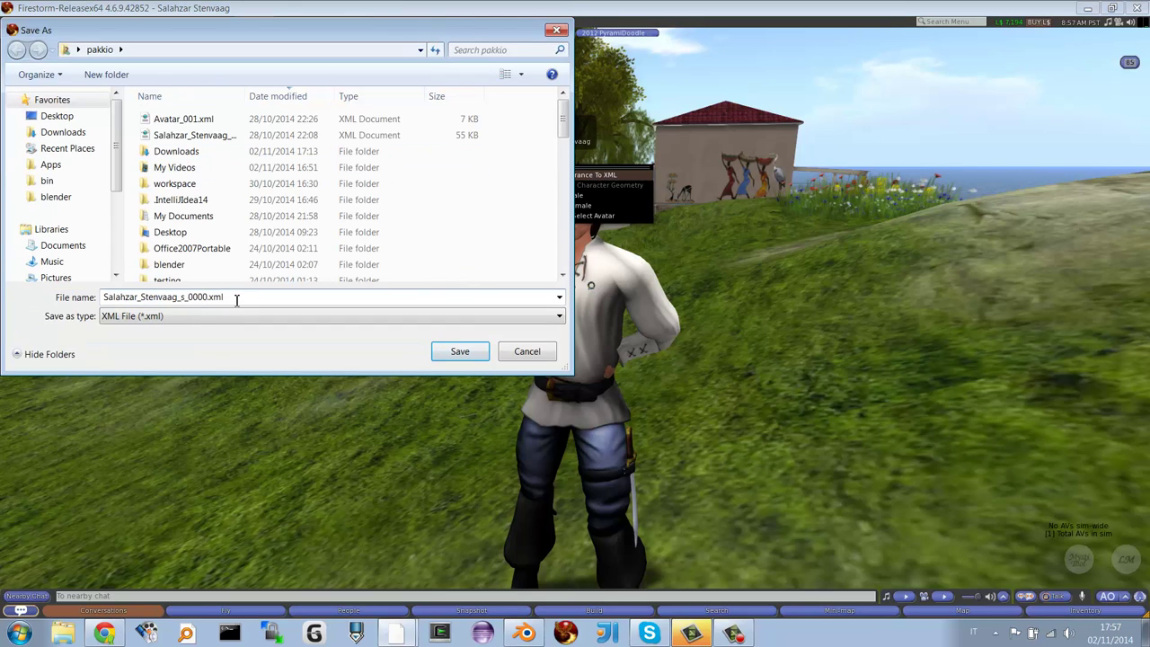
left_click_drag(236, 299, 106, 296)
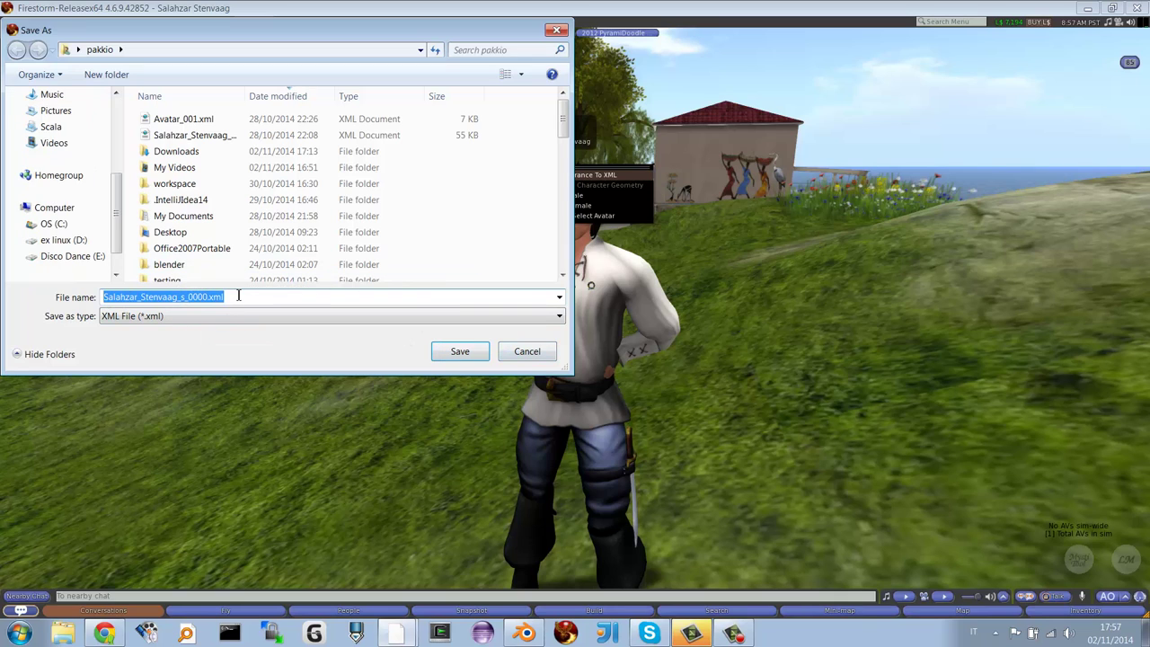
left_click(528, 352)
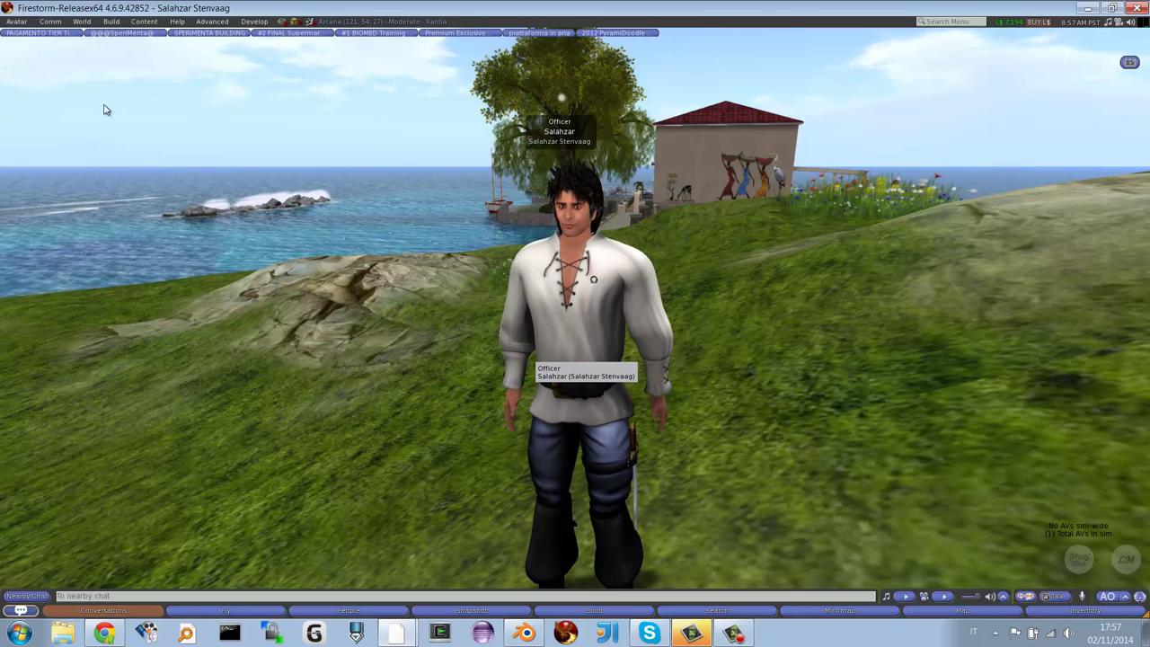
Open the avatar's shape editor and inspect the XML shape import dialog without importing.
right_click(579, 309)
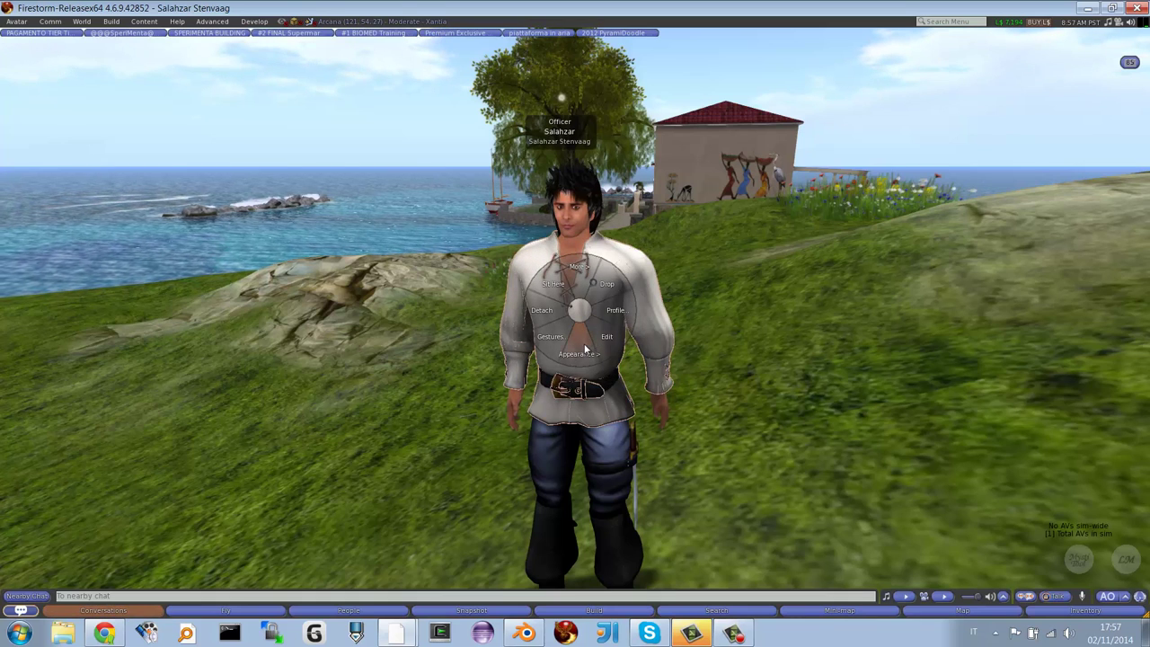
left_click(583, 344)
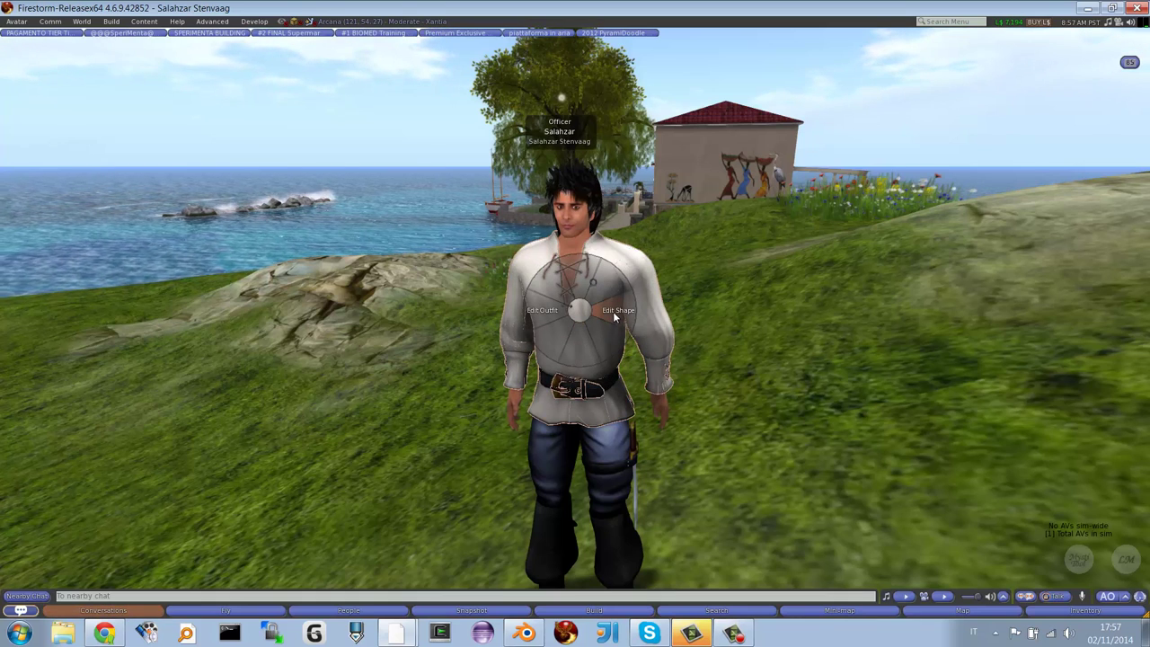
left_click(613, 310)
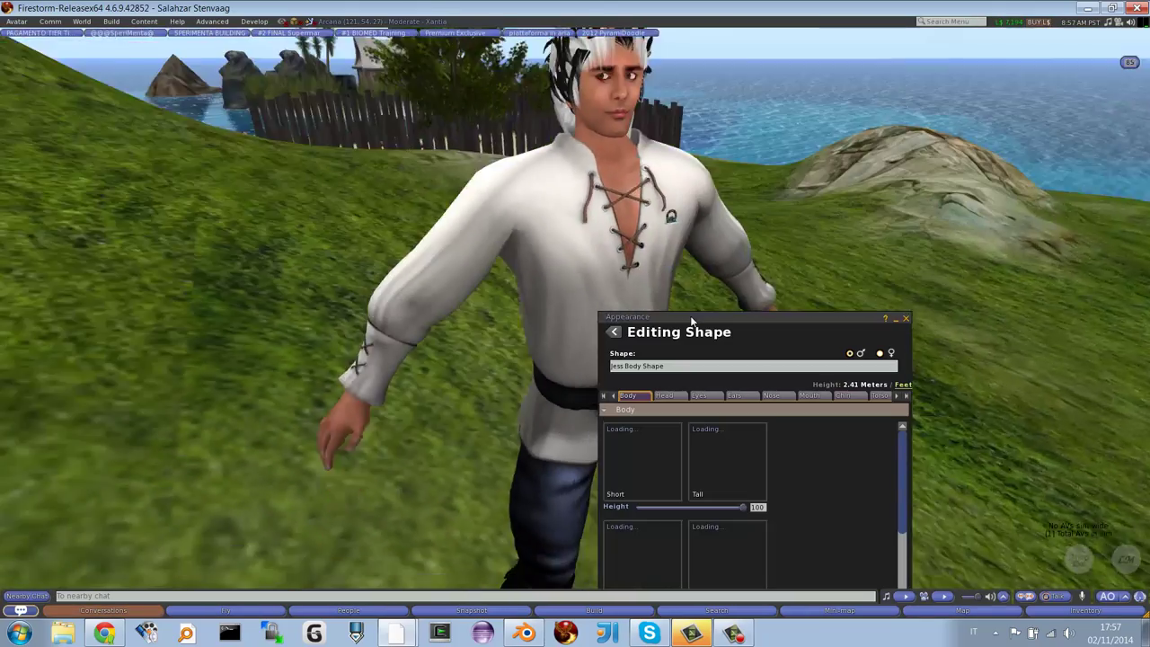
left_click_drag(692, 320, 249, 164)
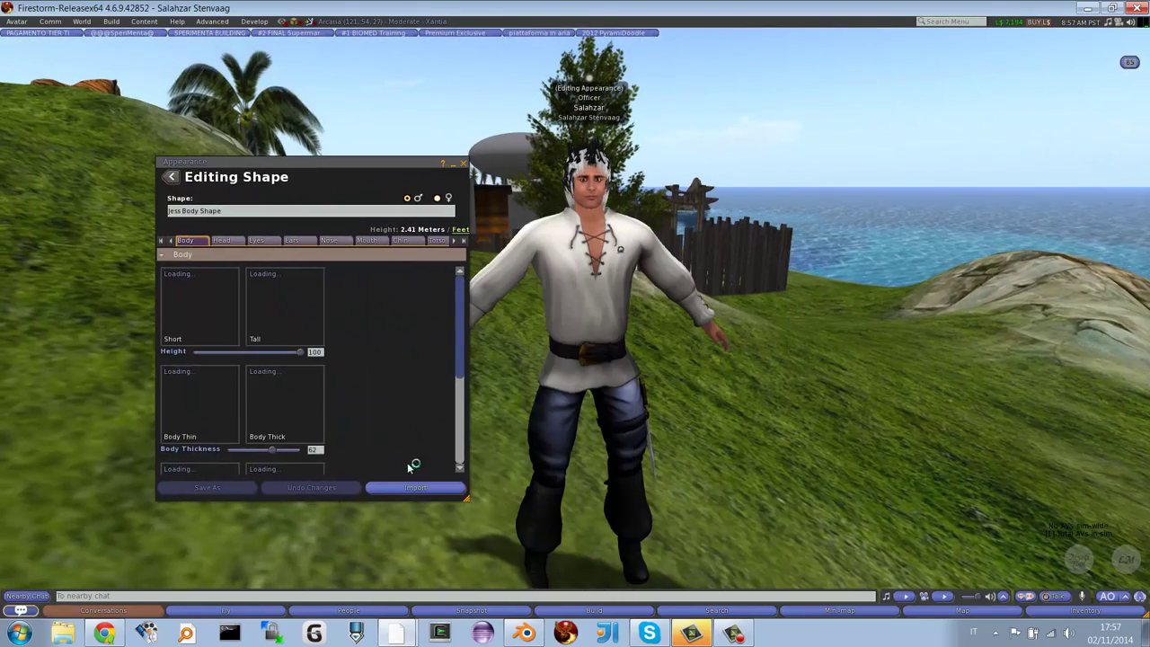
left_click(415, 487)
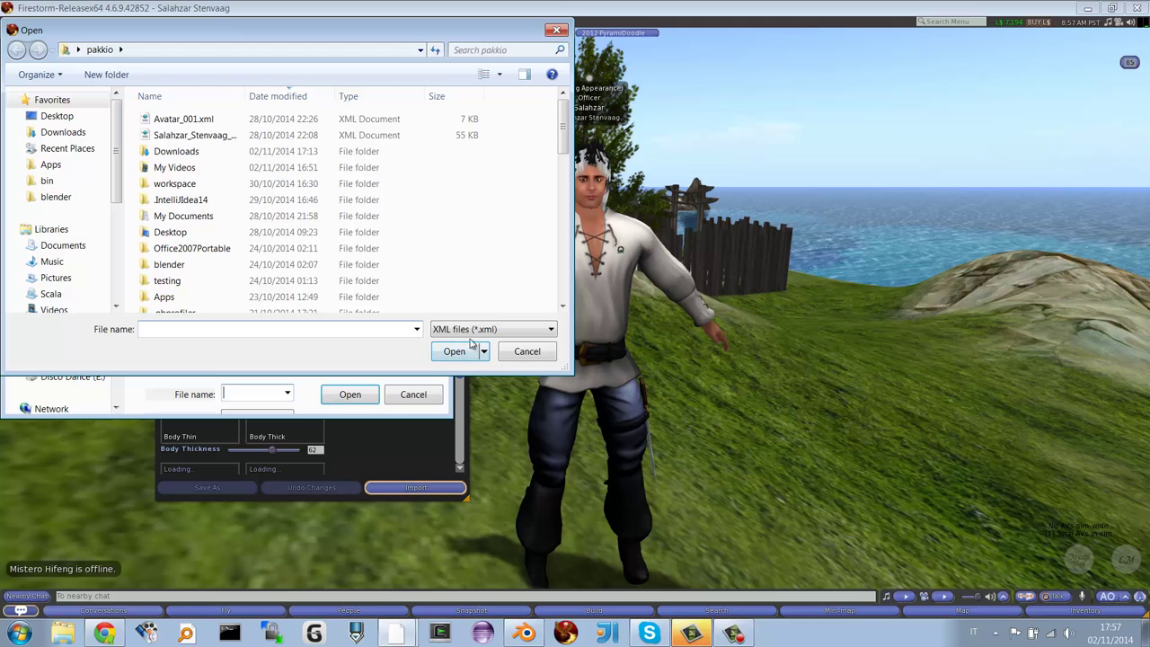
left_click(547, 331)
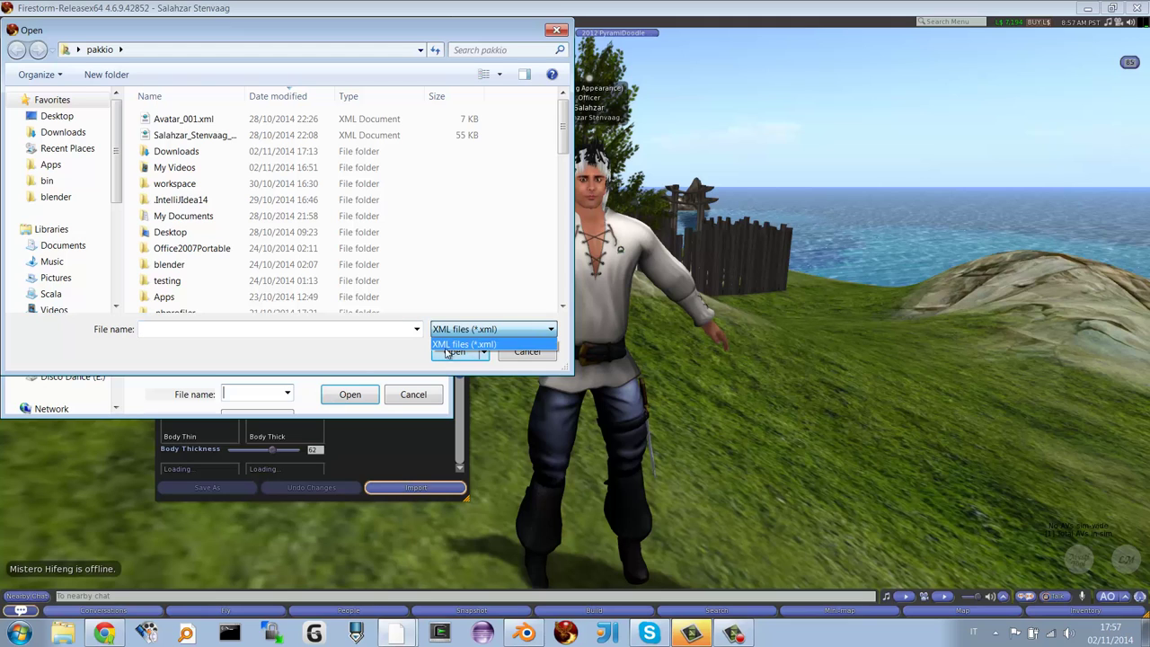
left_click(425, 287)
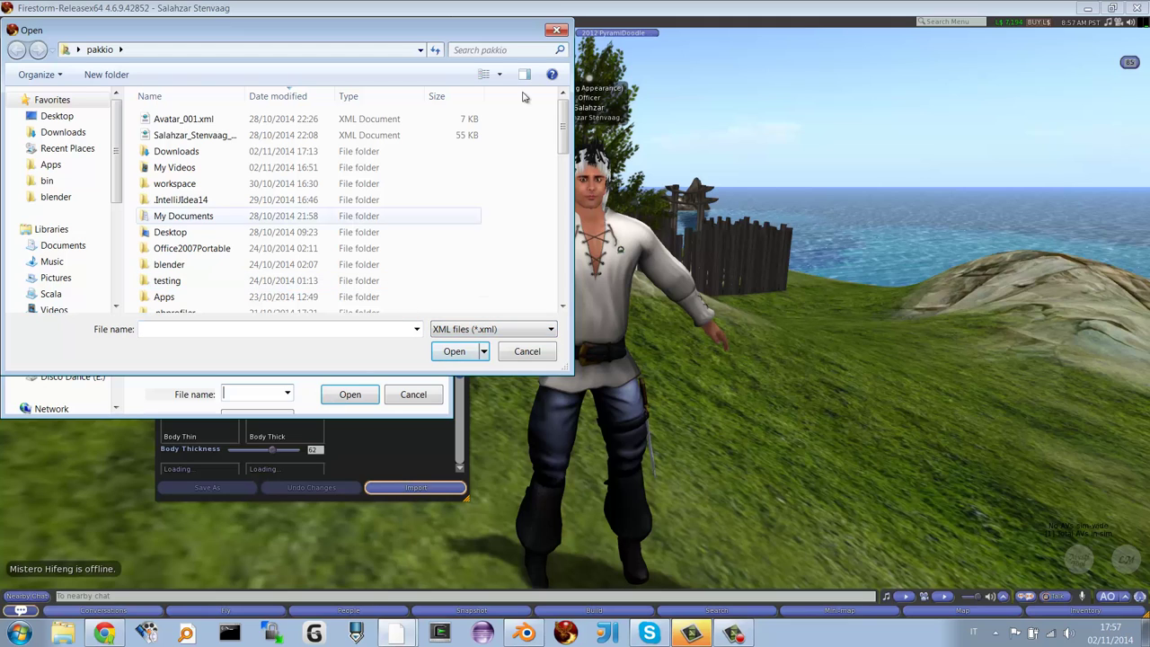
left_click(555, 31)
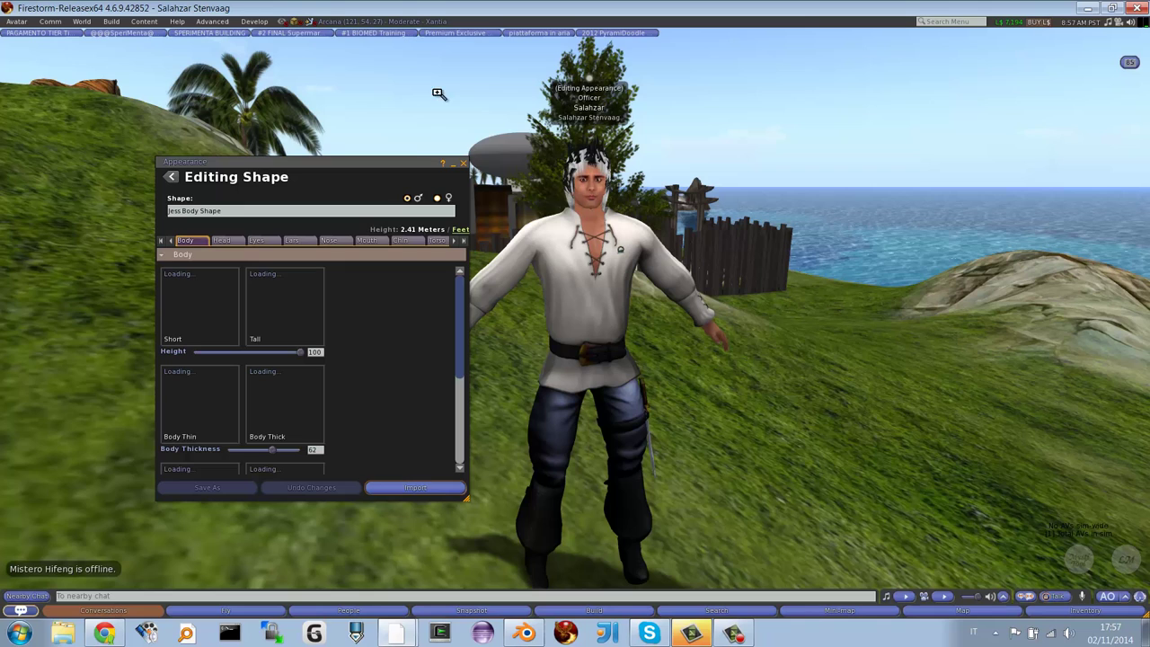
left_click(462, 164)
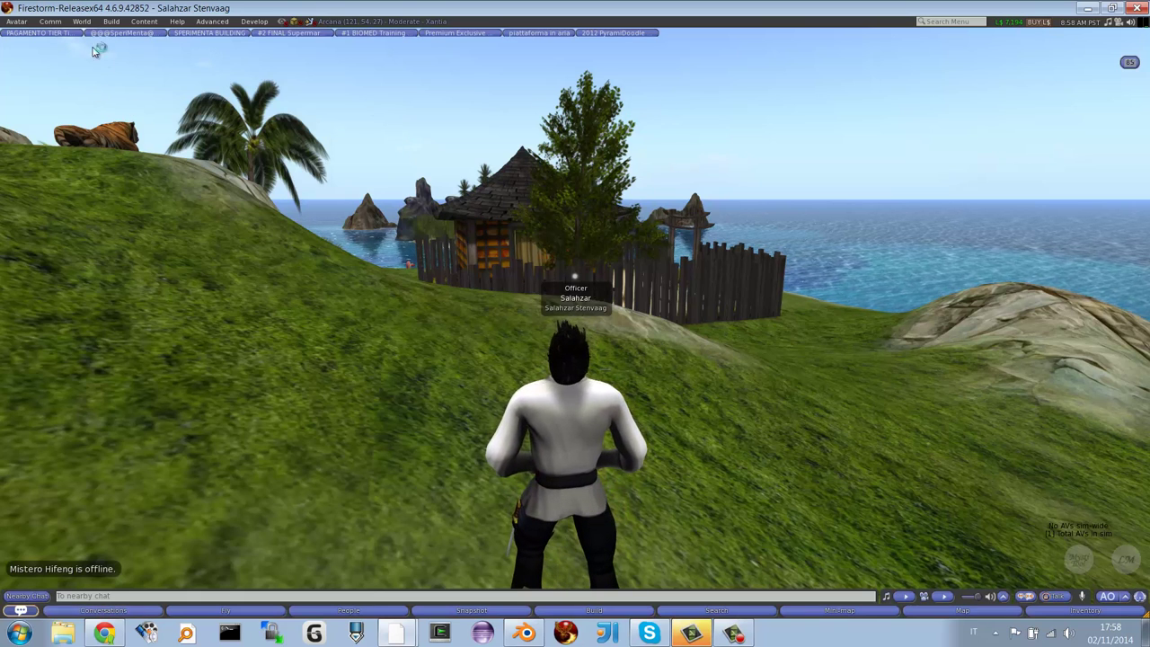
Exit Firestorm Viewer from the Avatar menu and confirm Quit.
left_click(16, 21)
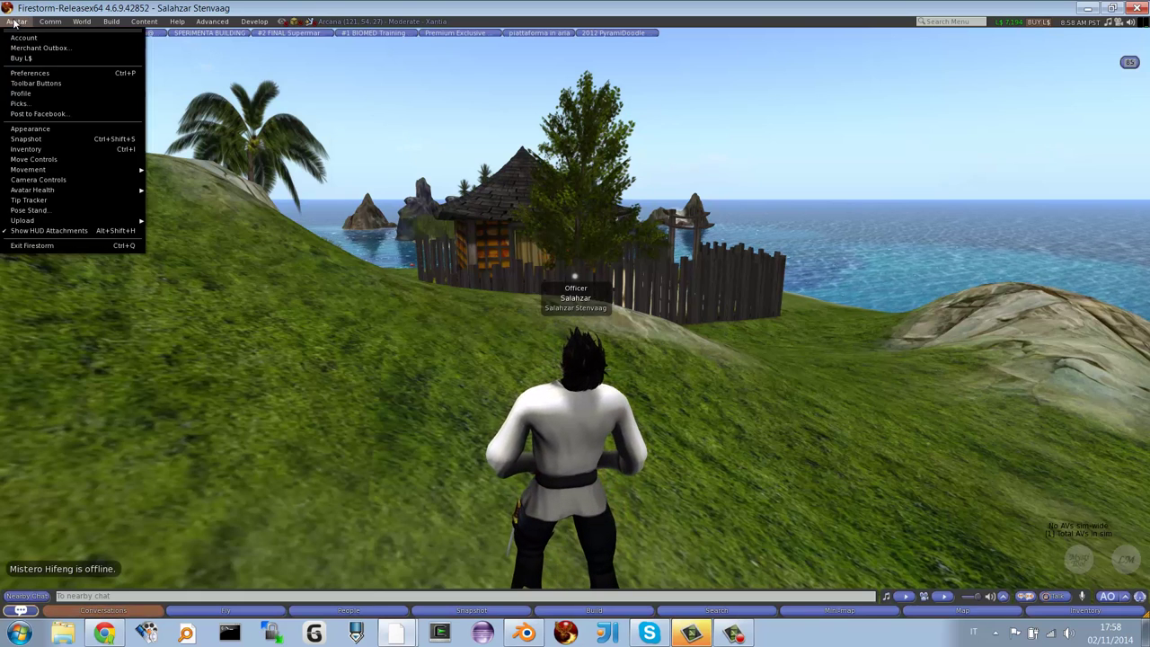
left_click(68, 245)
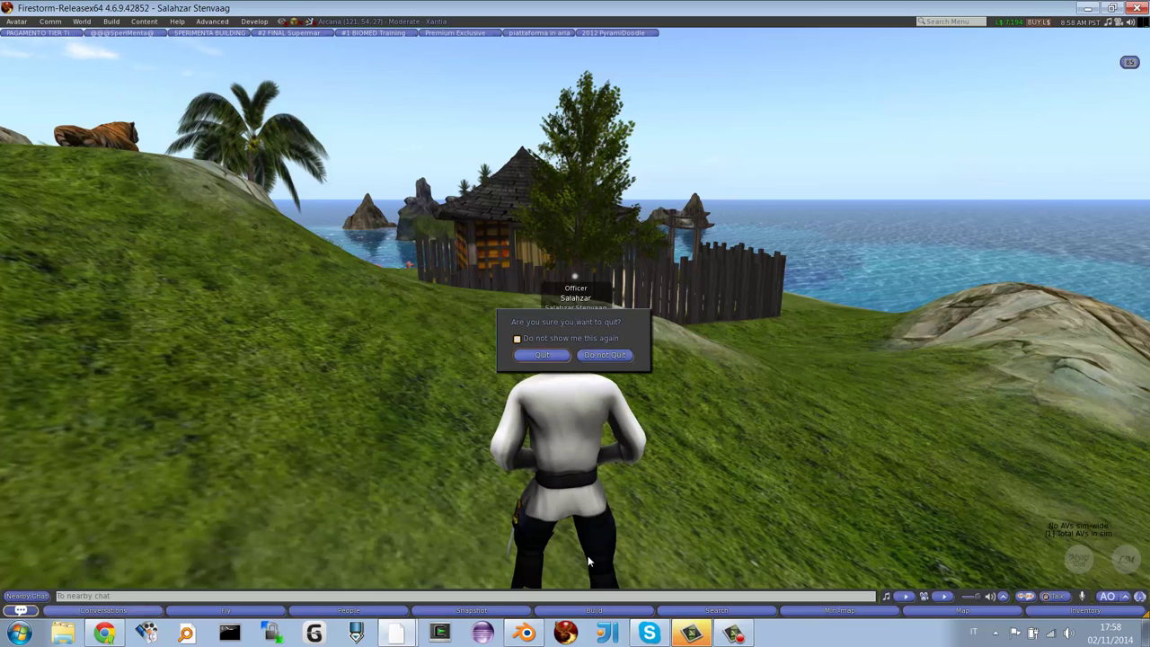
left_click(548, 352)
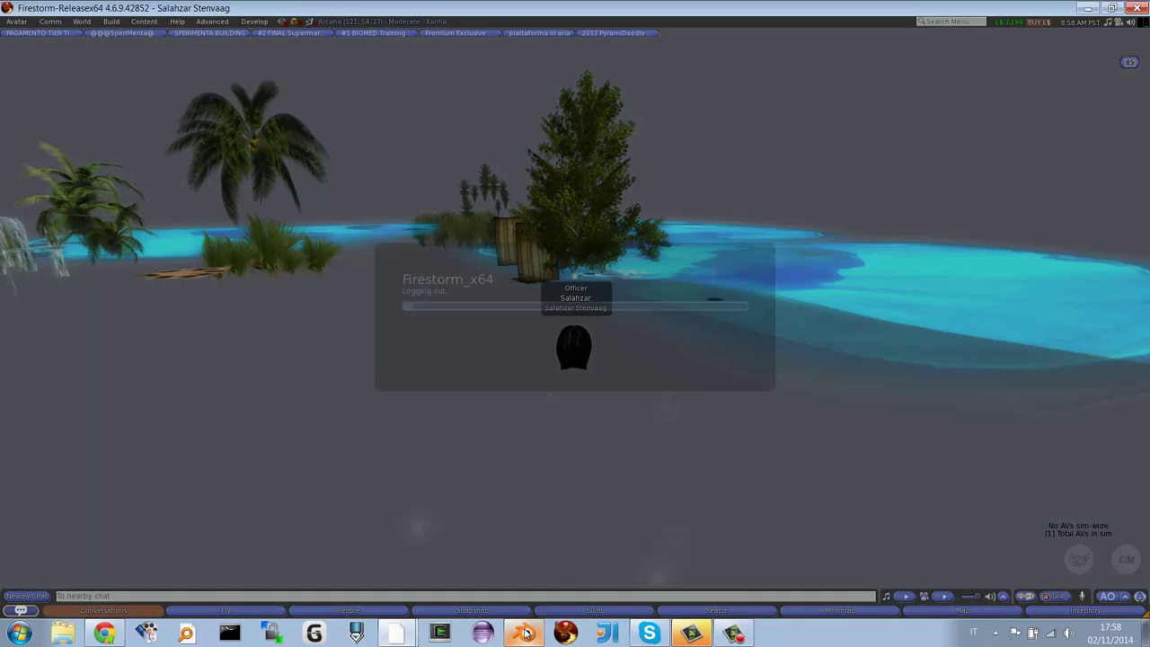
Return to Blender, orbit around the avatar rig and bring up the mode pie menu.
left_click(524, 634)
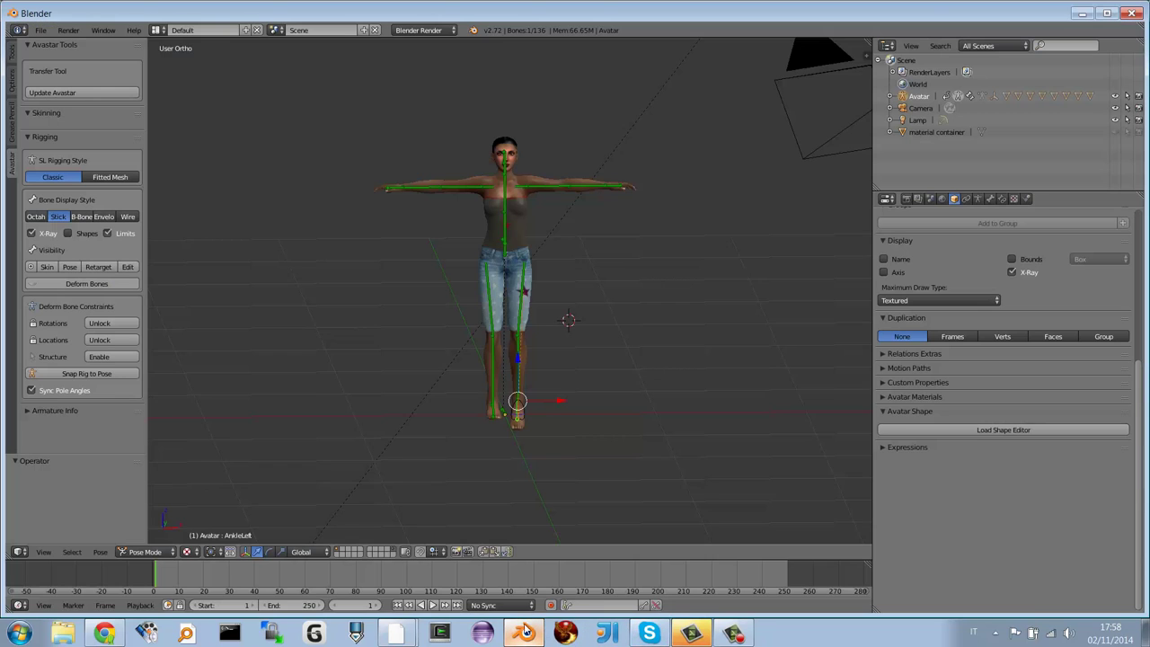
mouse_move(486, 370)
middle_mouse_down()
mouse_move(557, 320)
mouse_move(482, 323)
middle_mouse_up()
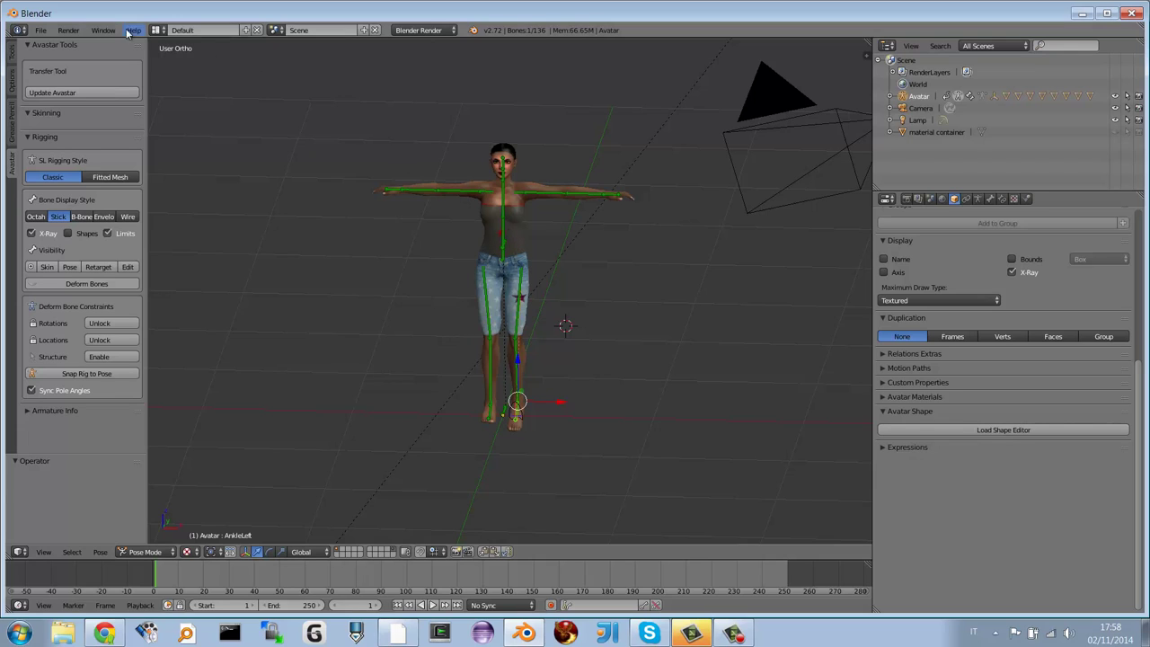
left_click(41, 31)
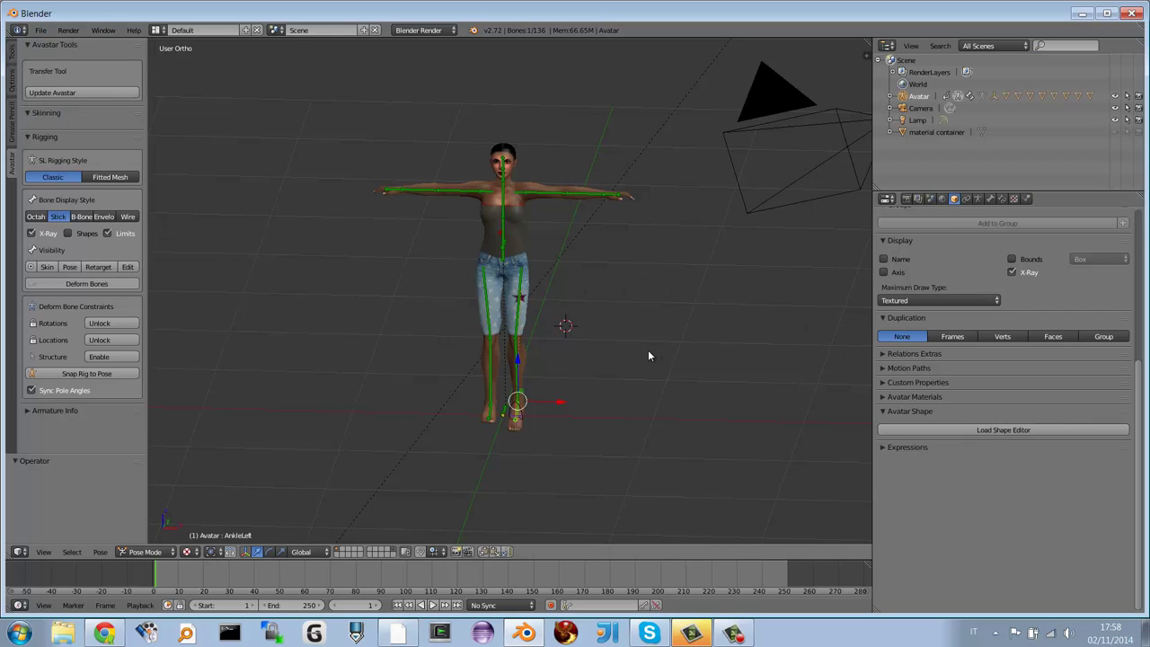
key("Tab")
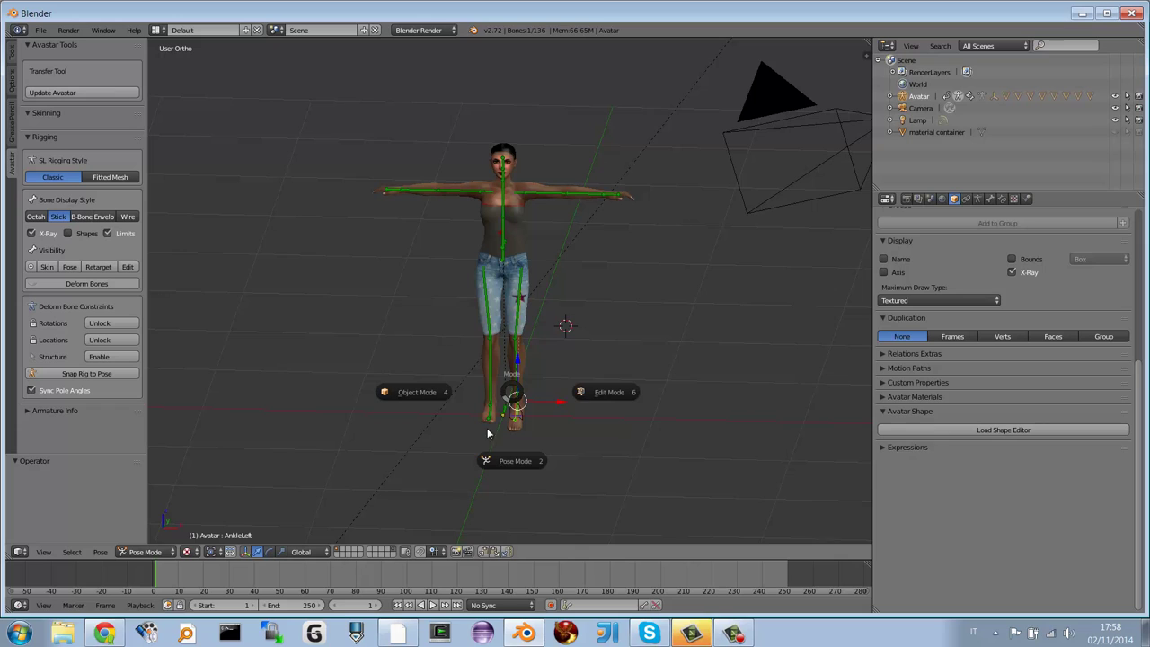
Switch the avatar to Object Mode and load the Avatar Shape editor in Object properties.
left_click(421, 395)
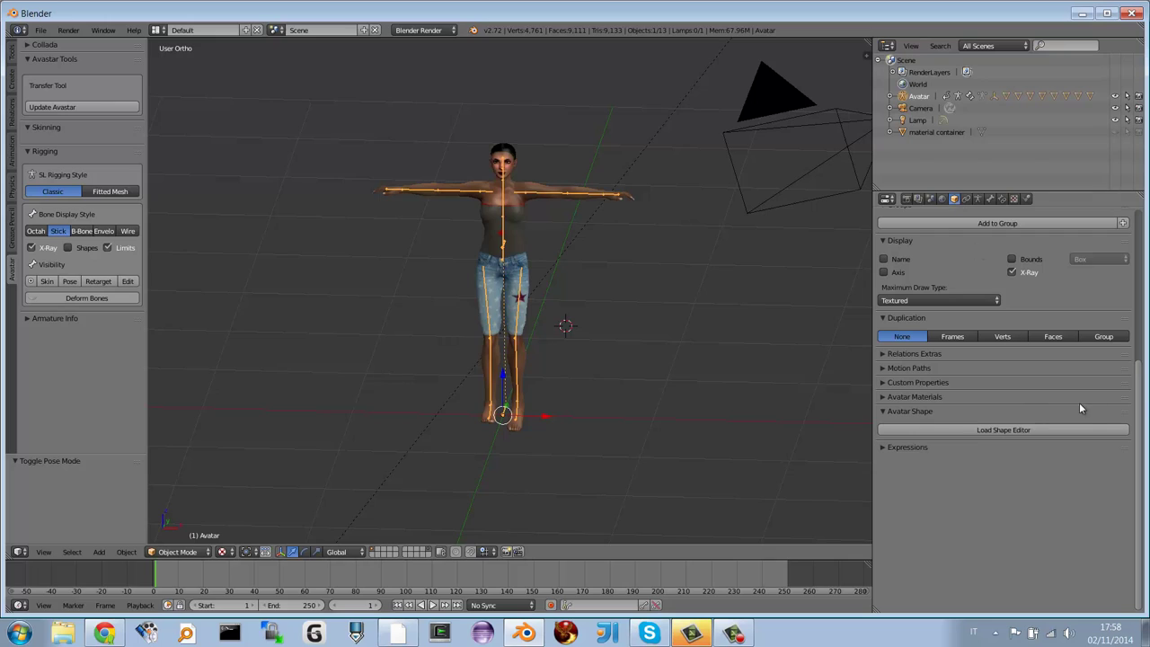
left_click(1003, 432)
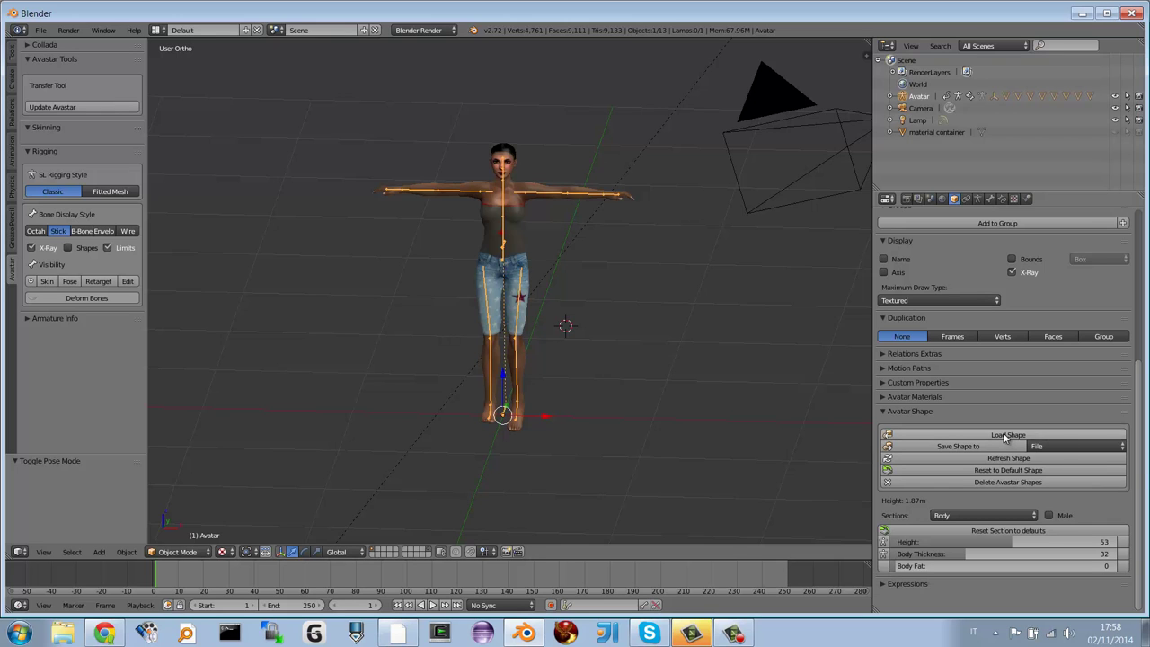
Load the exported Second Life shape .xml from the user's home folder onto the avatar.
left_click(1005, 436)
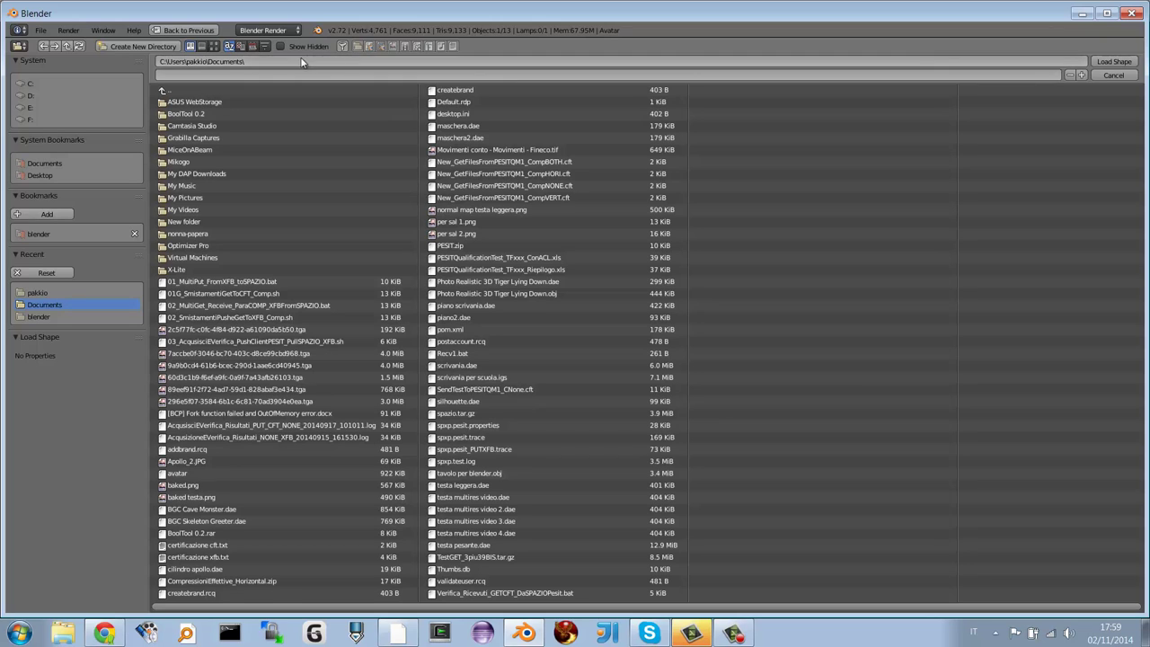
left_click(171, 91)
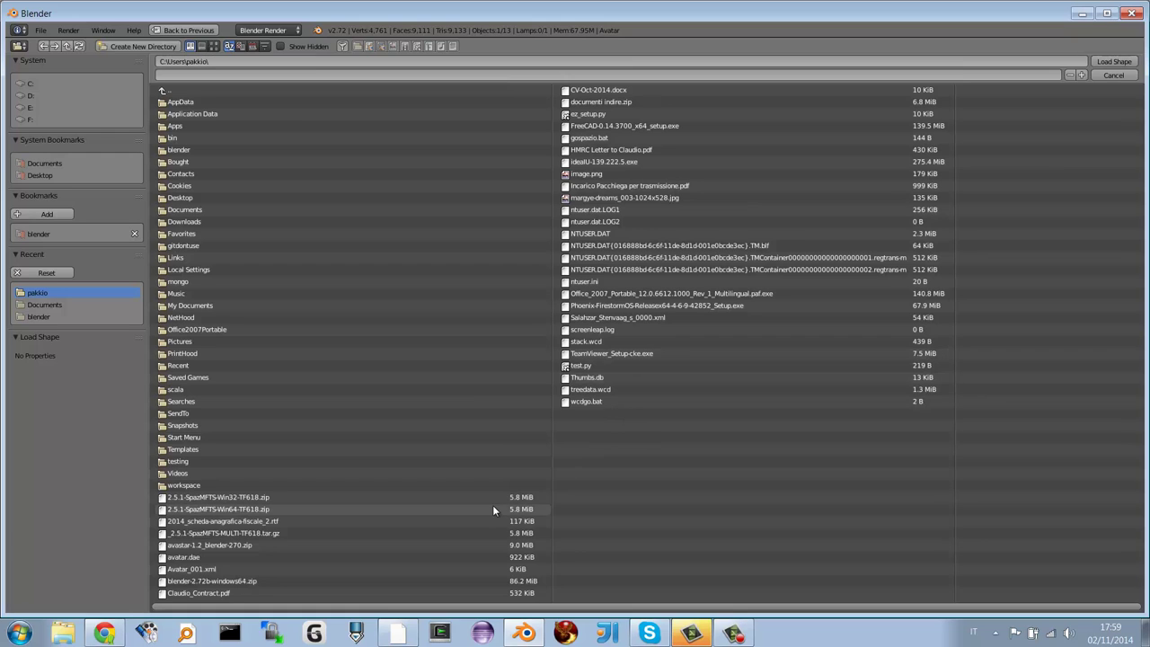
left_click(617, 318)
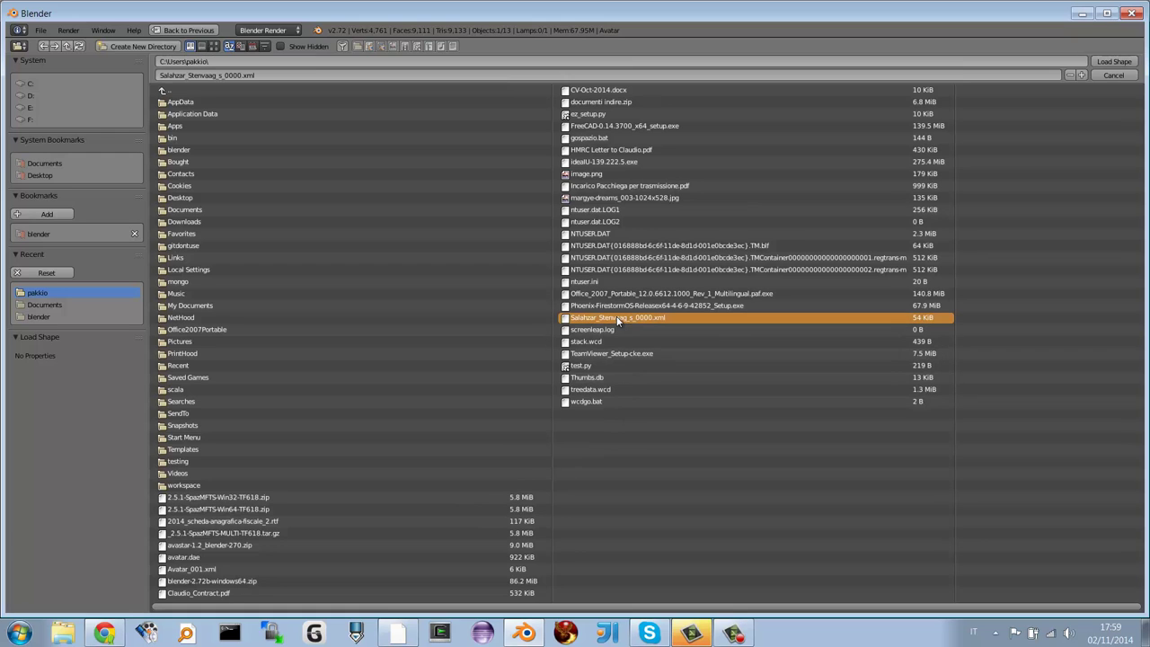
double_click(619, 318)
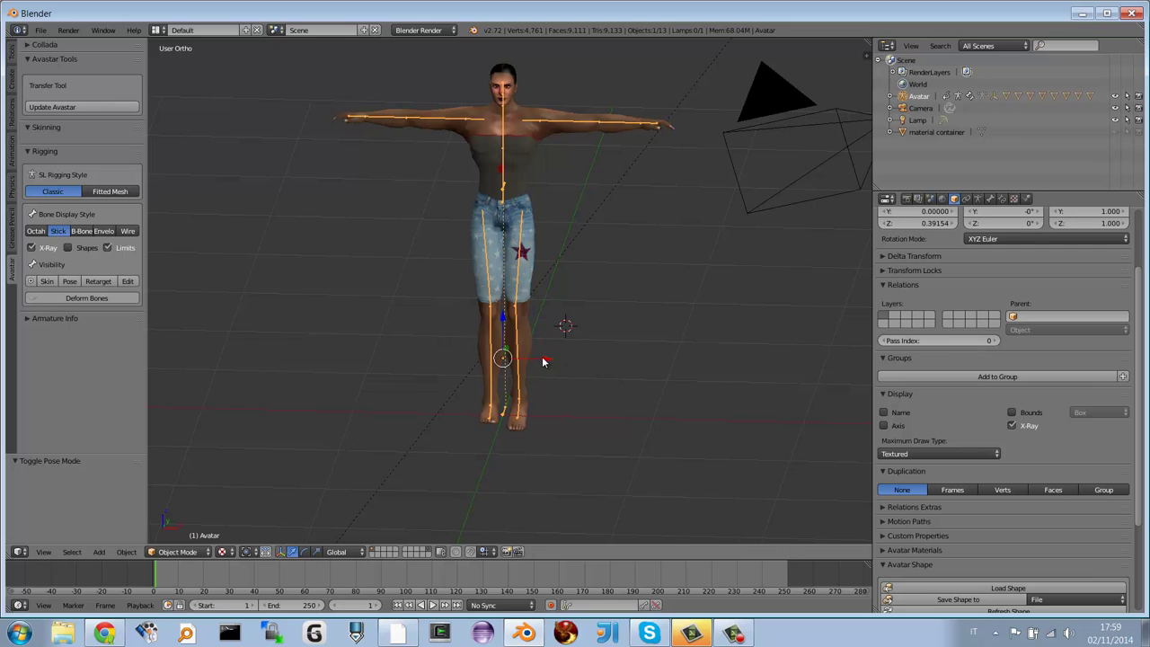
Move the reshaped avatar 0.063 along X, then orbit and zoom to inspect its new build.
mouse_move(543, 361)
left_mouse_down()
mouse_move(604, 357)
mouse_move(550, 360)
left_mouse_up()
scroll(530, 269, "up", 2)
scroll(530, 270, "down", 3)
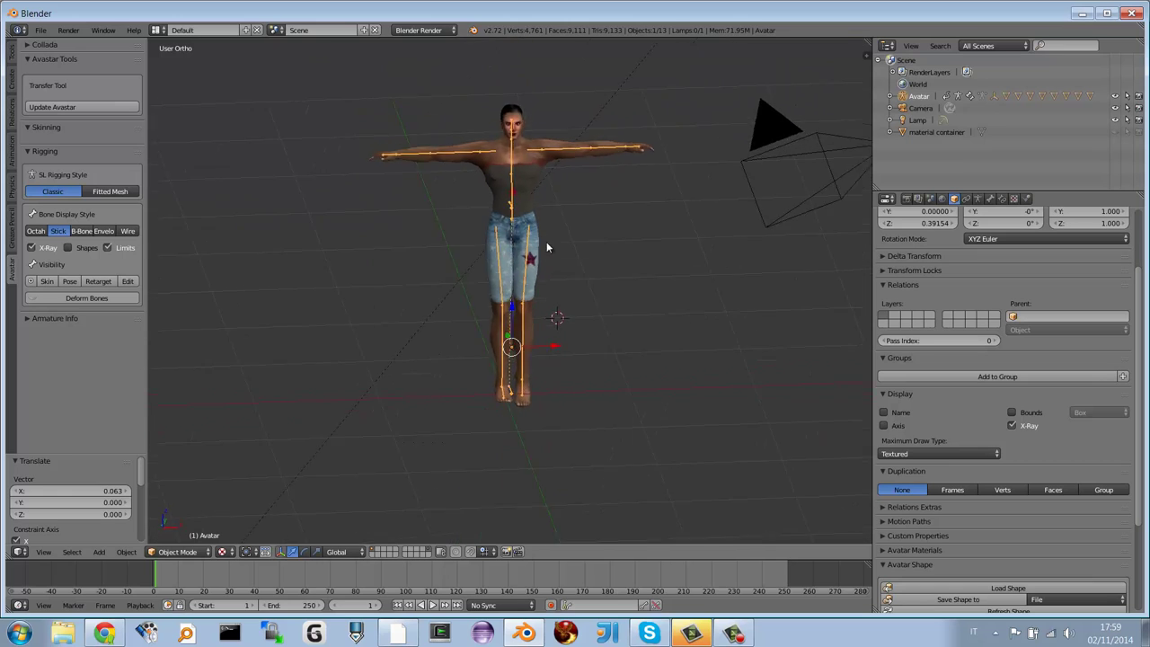
mouse_move(546, 242)
middle_mouse_down()
mouse_move(650, 239)
mouse_move(731, 213)
mouse_move(613, 243)
mouse_move(521, 228)
mouse_move(539, 238)
mouse_move(518, 241)
middle_mouse_up()
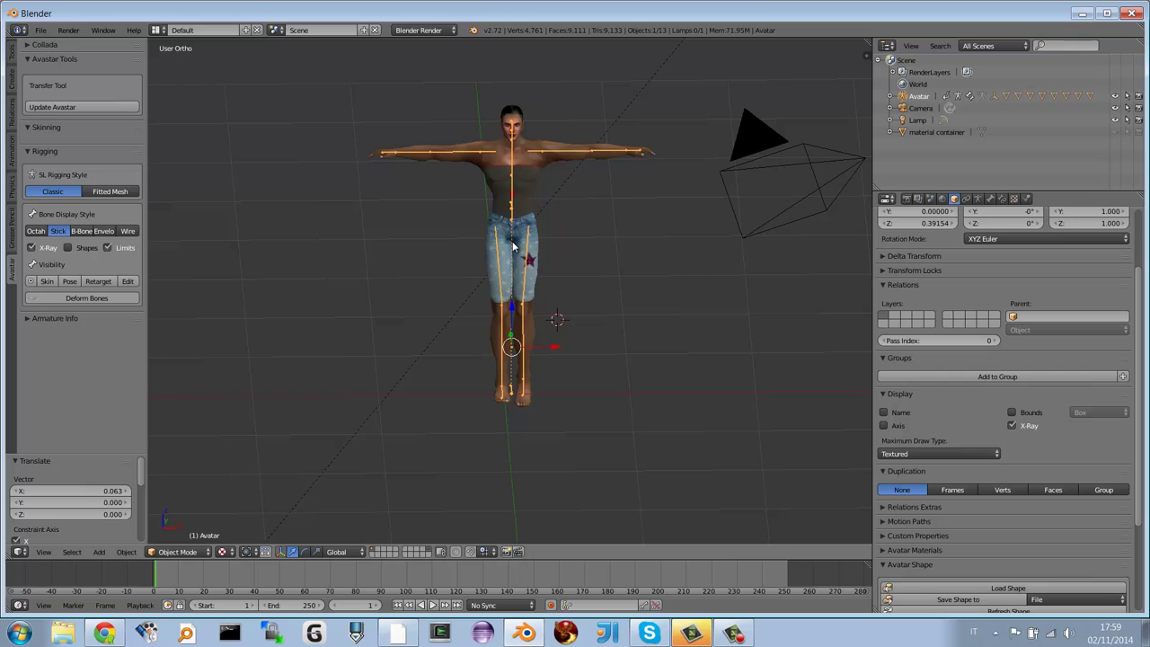
scroll(523, 264, "up", 2)
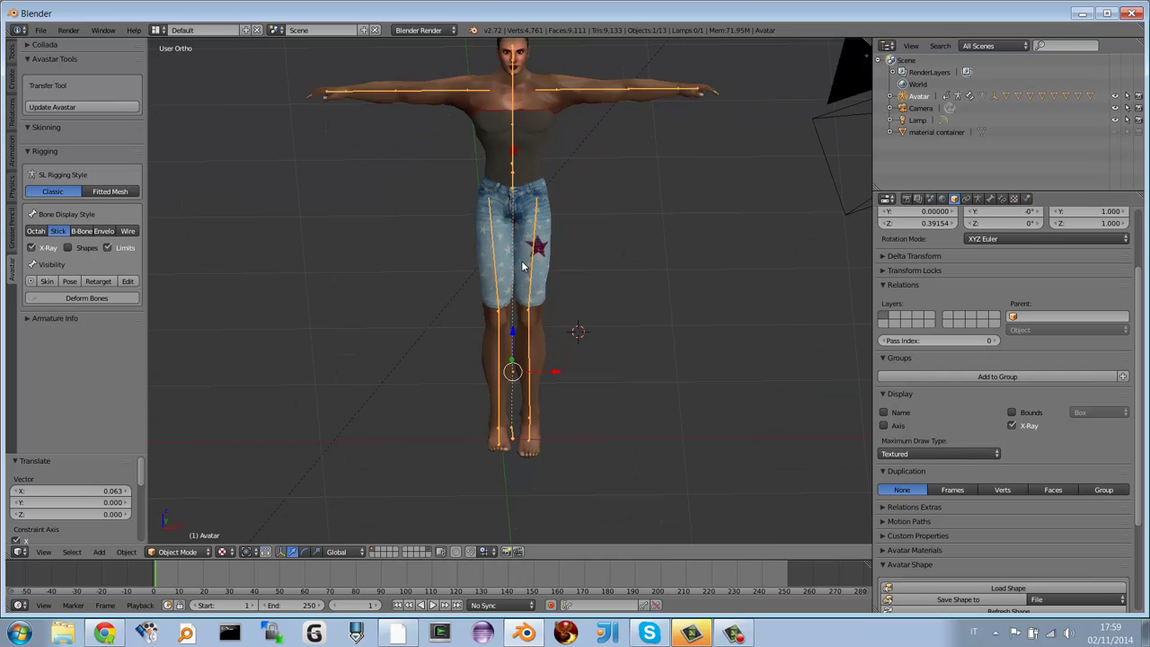
scroll(521, 256, "up", 1)
middle_click_drag(517, 250, 513, 163)
scroll(504, 229, "down", 1)
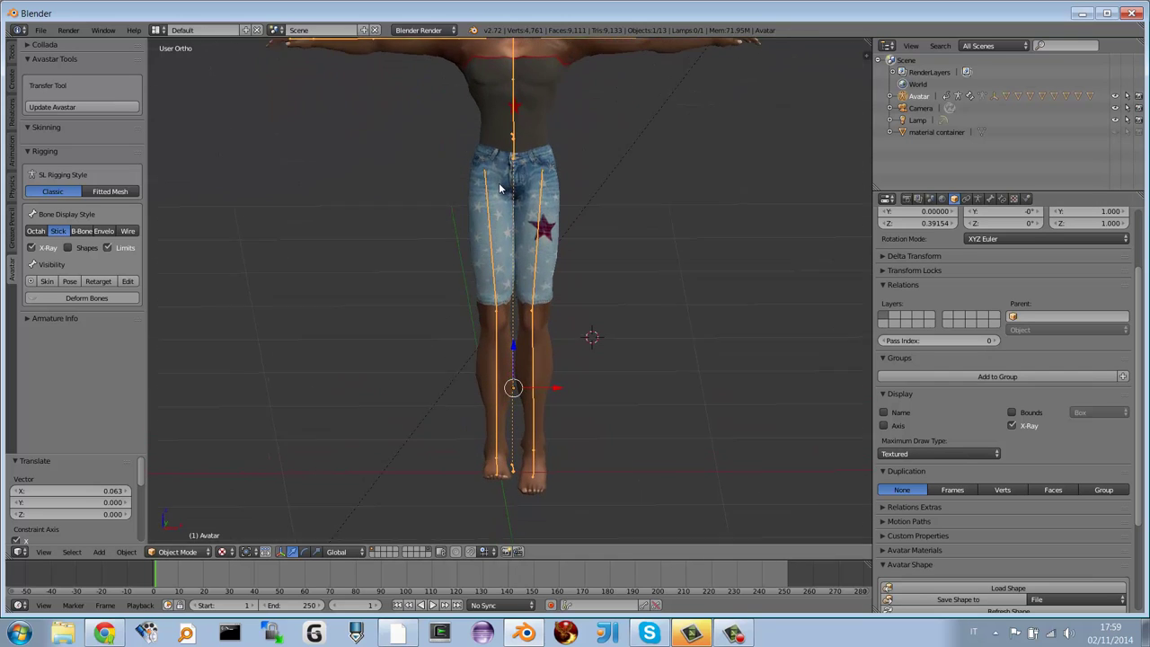
scroll(503, 188, "down", 2)
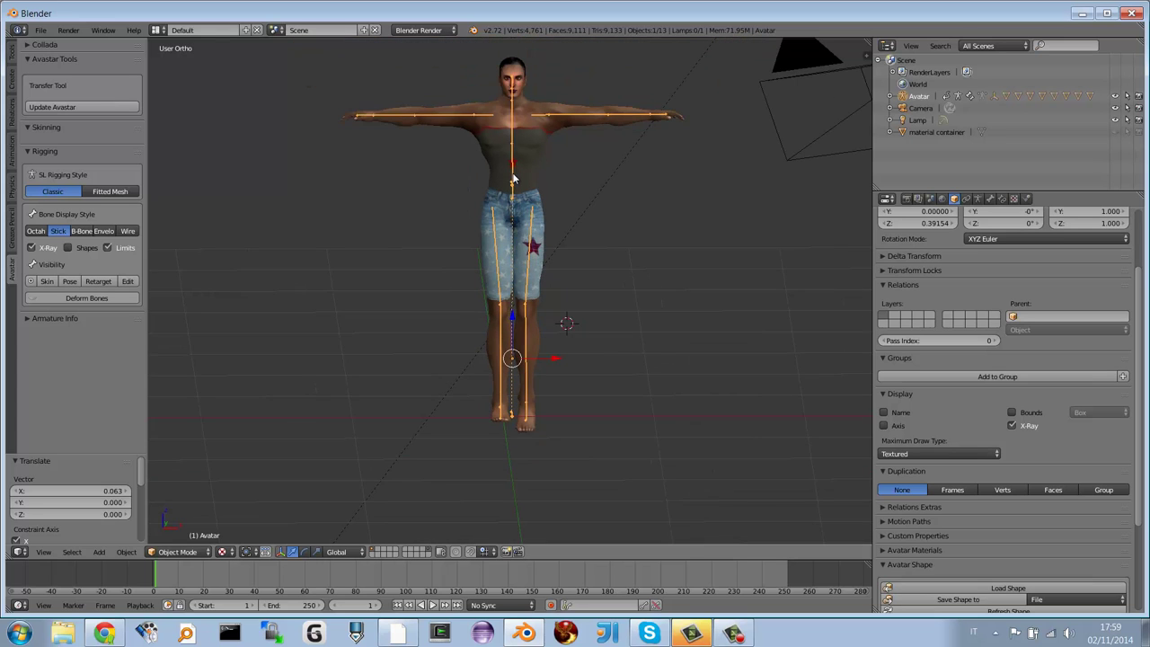
mouse_move(513, 179)
middle_mouse_down()
mouse_move(575, 226)
mouse_move(662, 231)
mouse_move(626, 213)
mouse_move(489, 235)
mouse_move(539, 248)
mouse_move(501, 237)
mouse_move(525, 238)
middle_mouse_up()
scroll(577, 229, "up", 2)
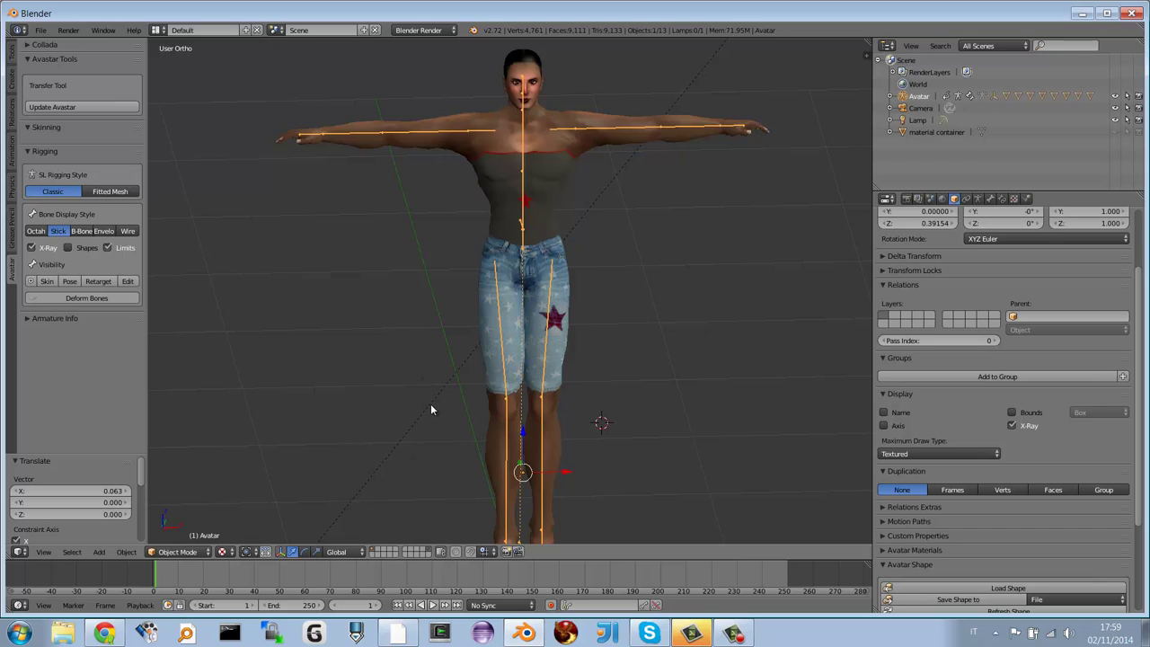
Put the reshaped rig into Pose Mode using the 3D view header's mode dropdown.
left_click(200, 551)
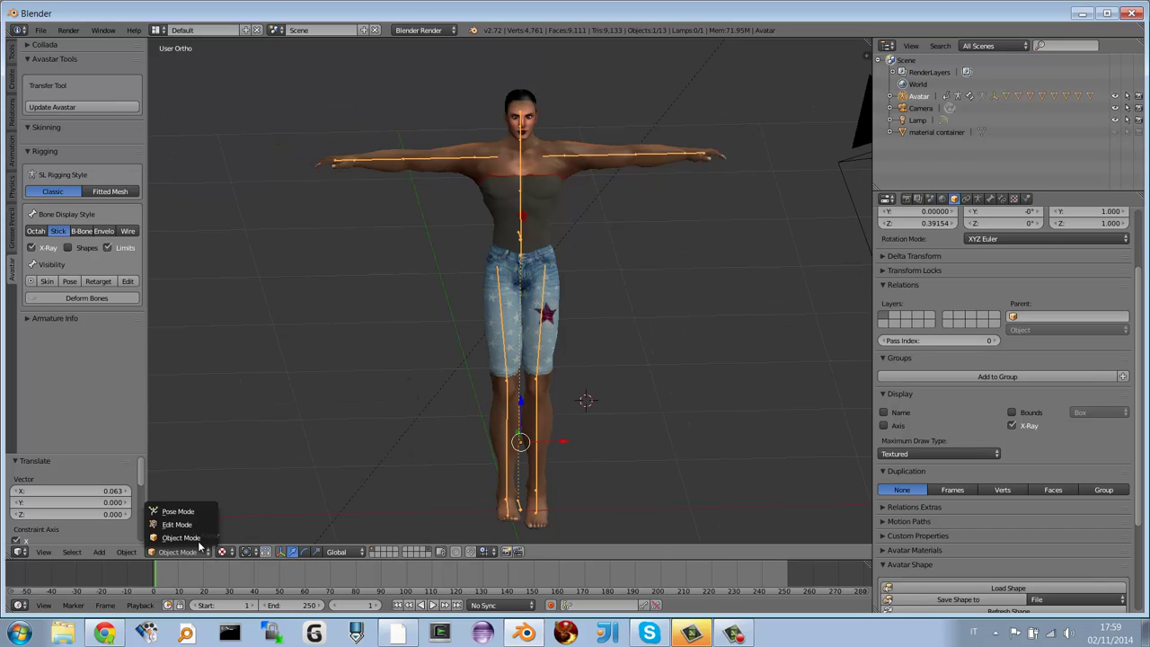
left_click(191, 513)
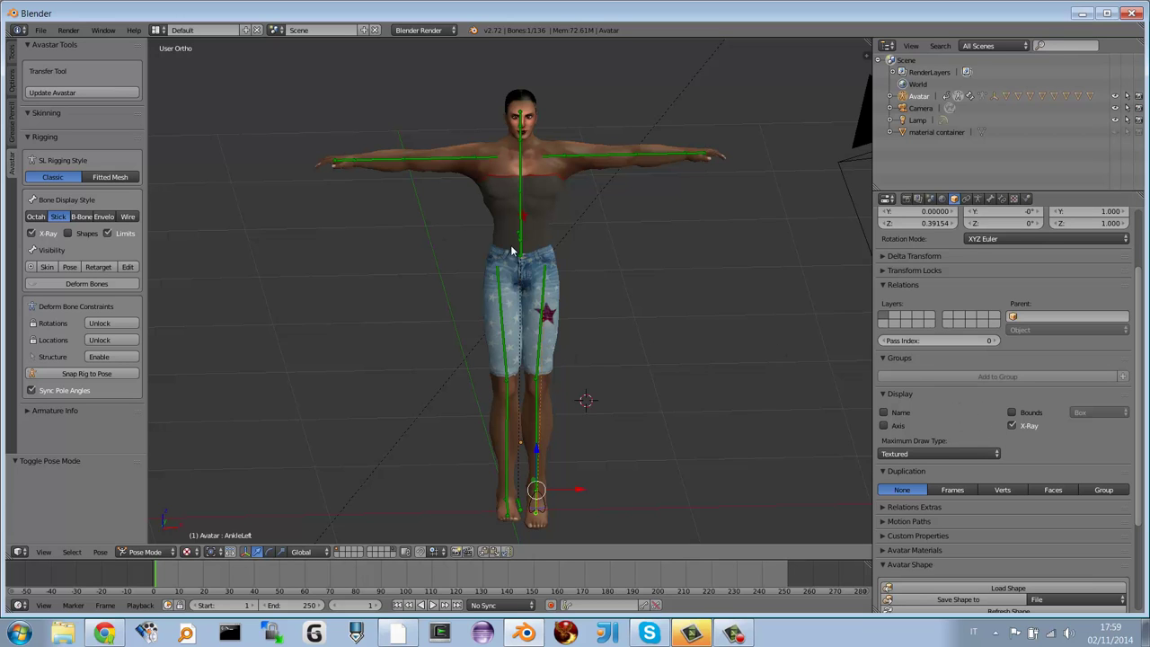
middle_click_drag(532, 291, 503, 293)
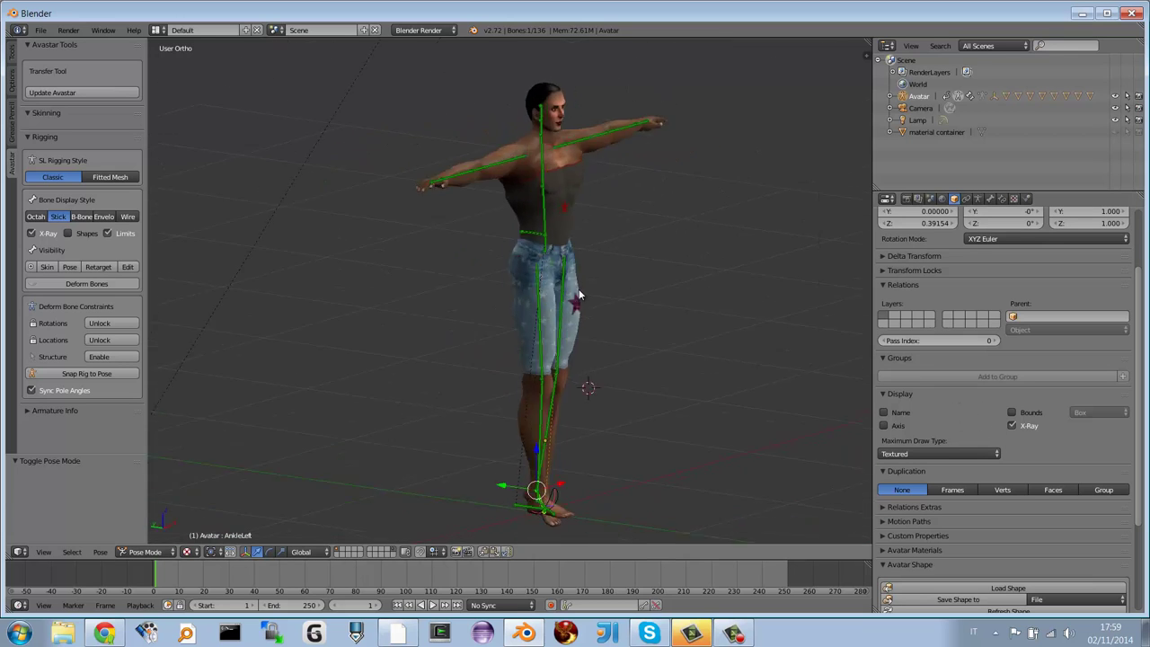
Reload the start-up file for a fresh scene and delete the default cube.
left_click(40, 30)
left_click(55, 58)
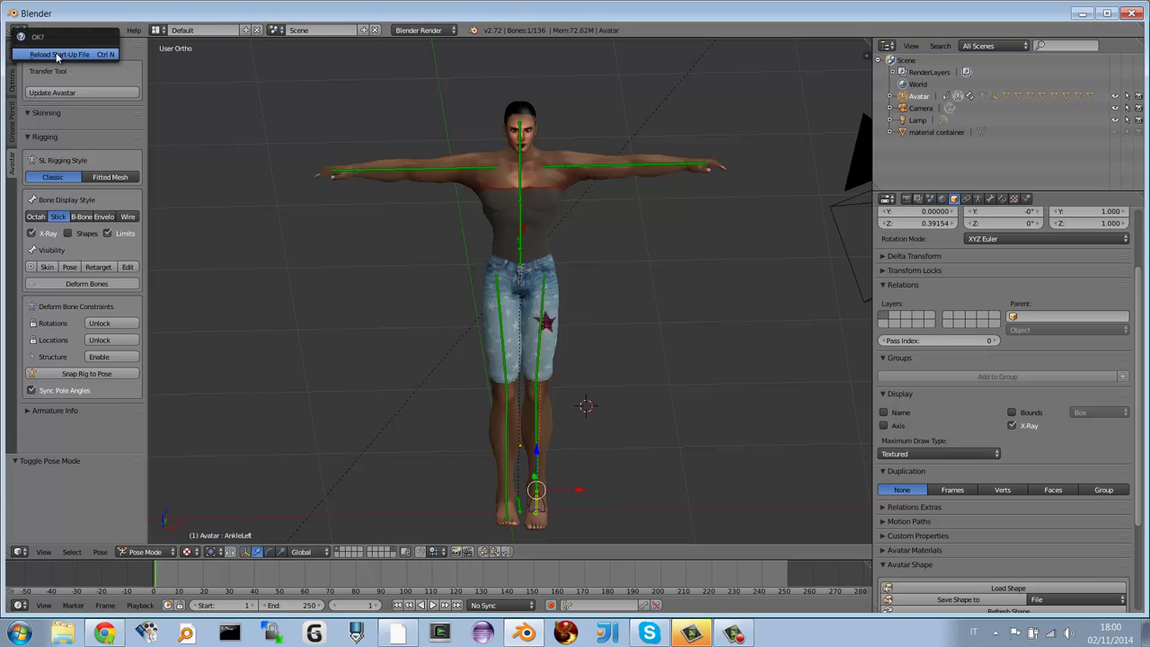
left_click(56, 53)
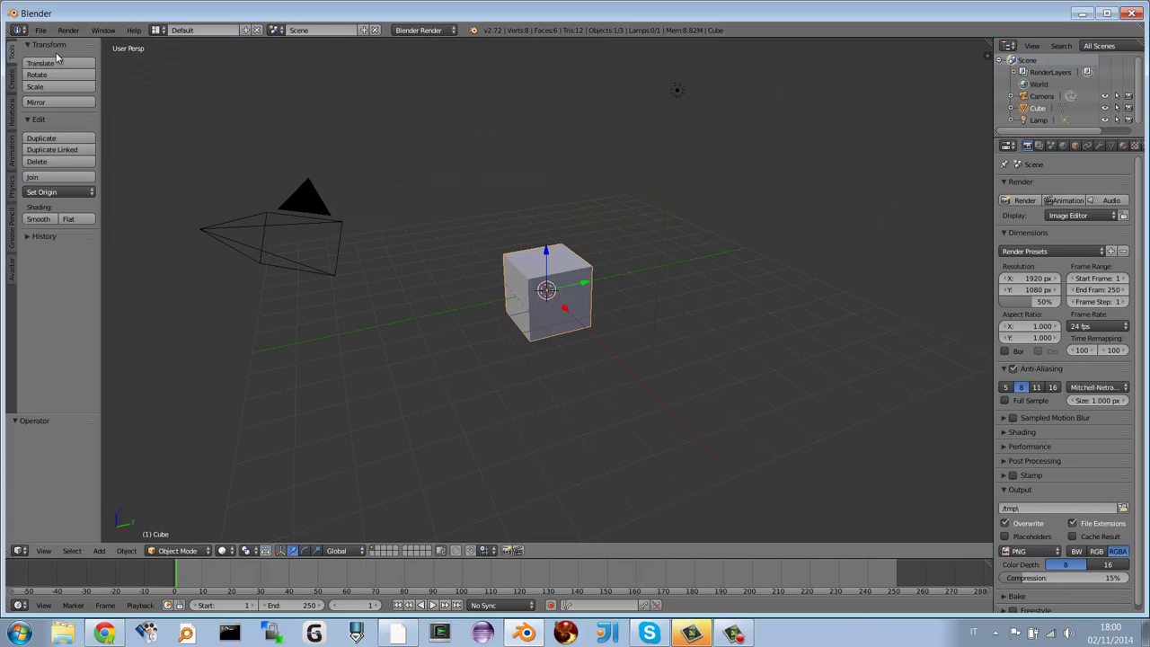
key("x")
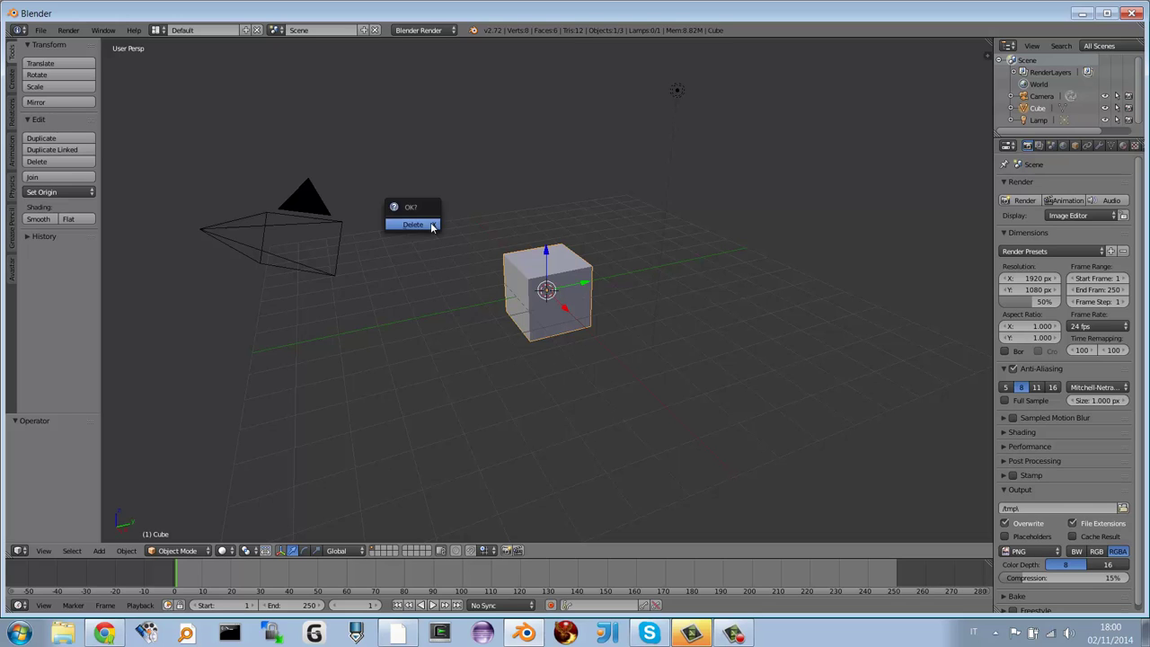
left_click(432, 225)
Import the exported SL shape XML from the user folder as an Avastar avatar.
left_click(41, 30)
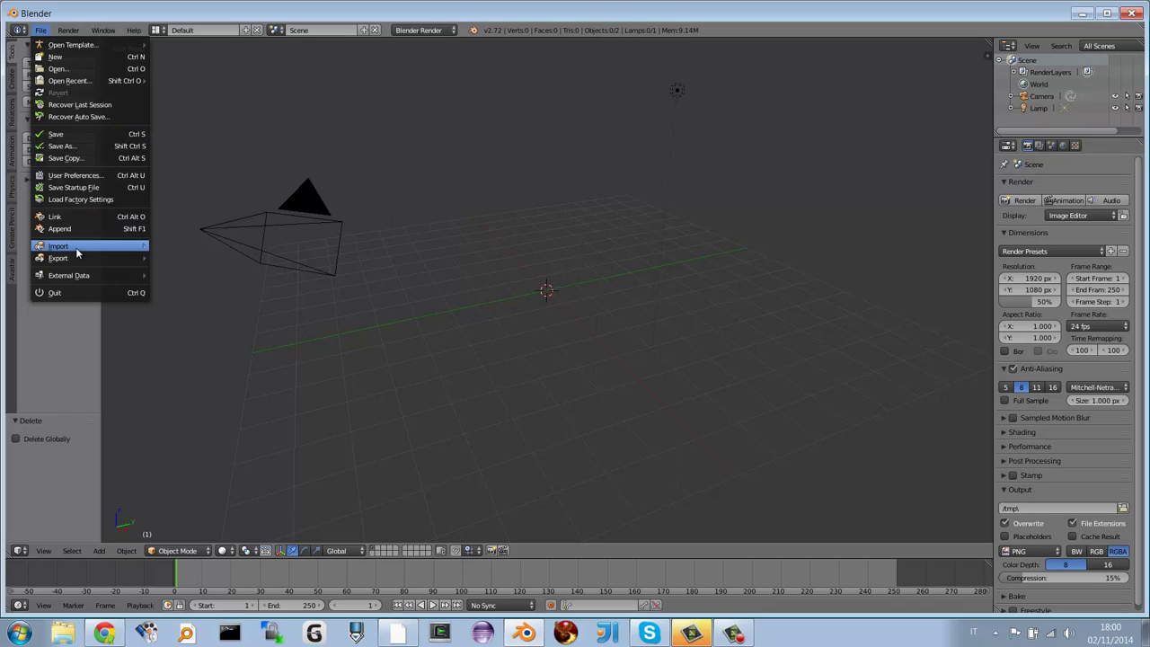
mouse_move(58, 246)
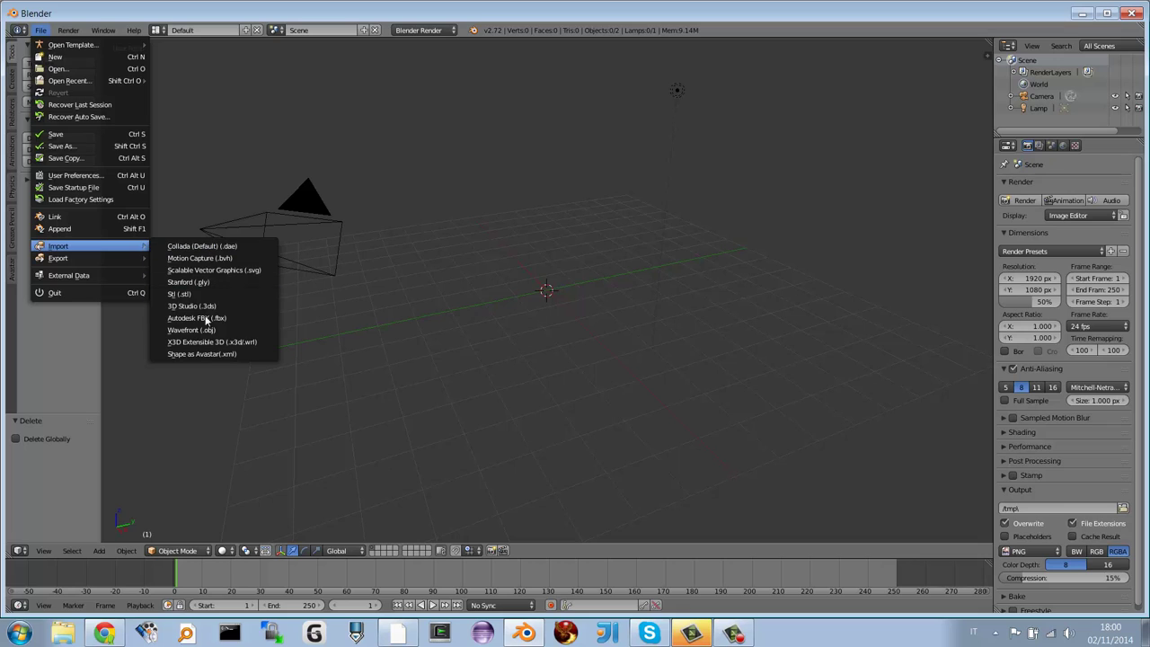
left_click(198, 353)
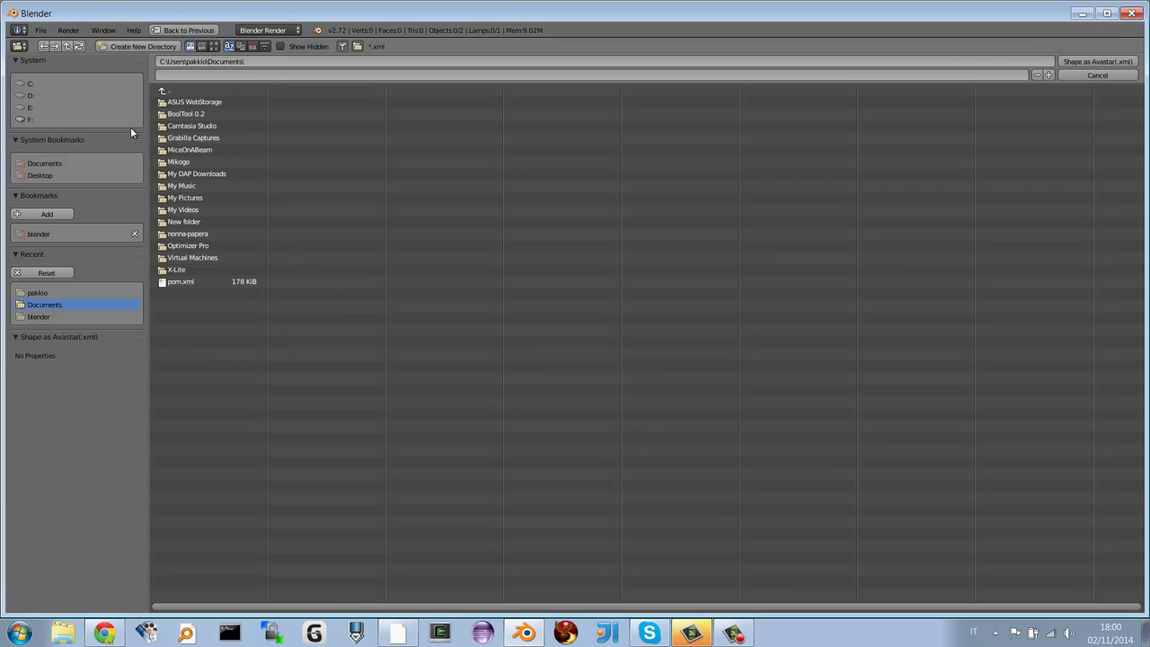
left_click(170, 93)
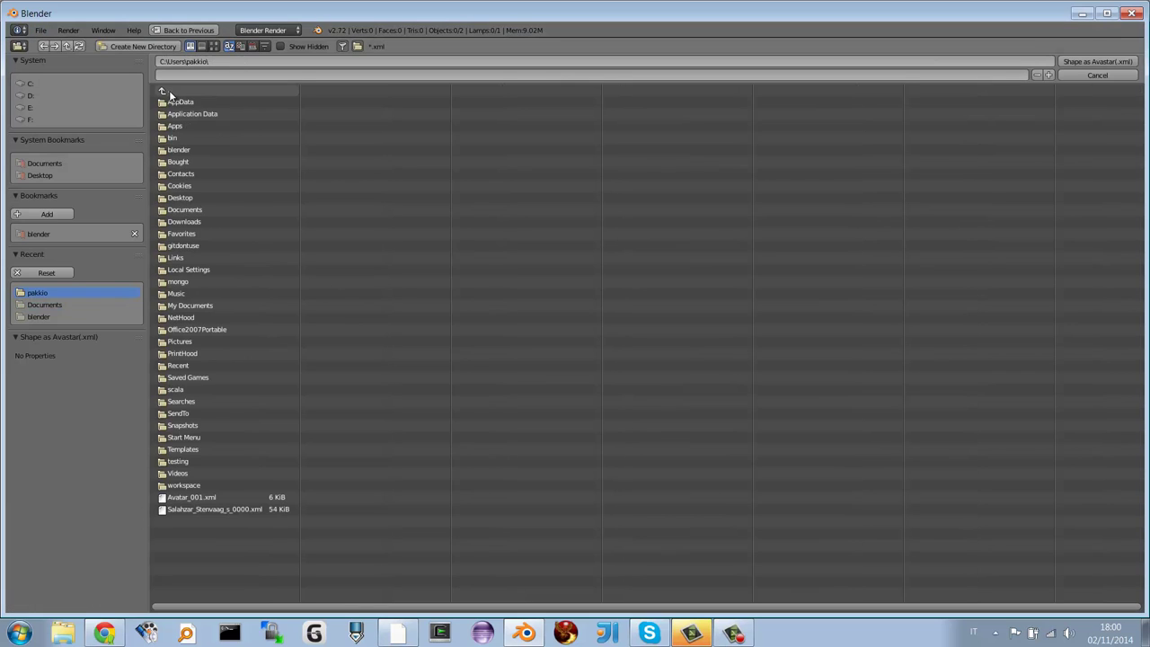
left_click(226, 508)
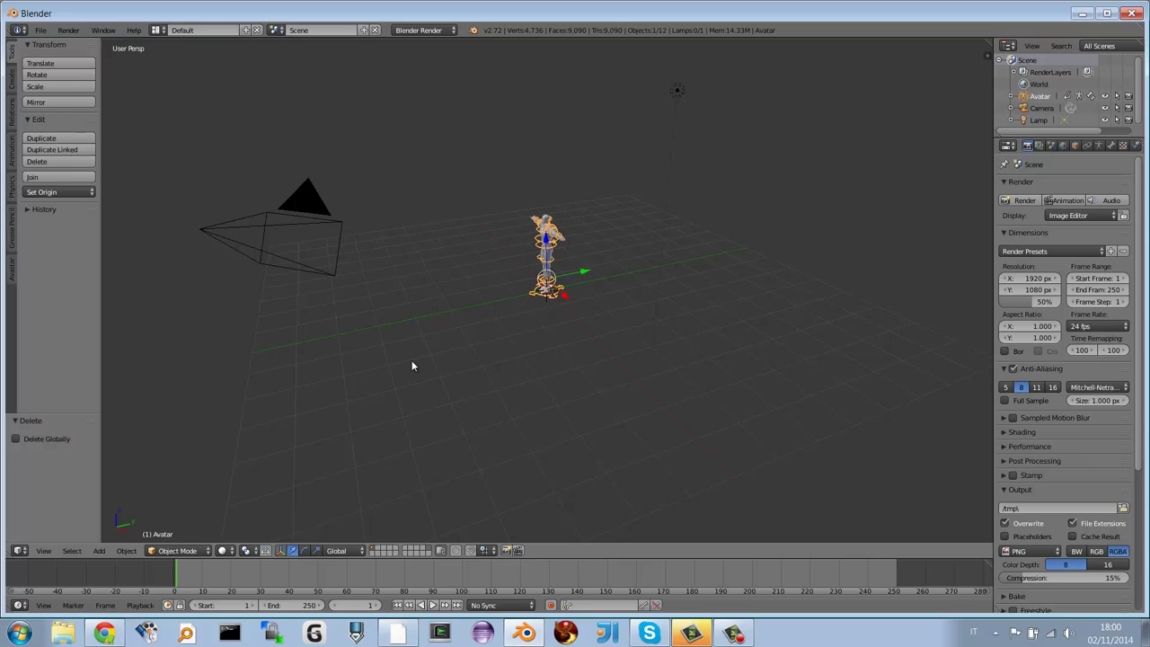
Zoom to a close front view of the avatar and scroll Object properties to Avatar Shape.
scroll(481, 306, "up", 3)
scroll(503, 270, "up", 2)
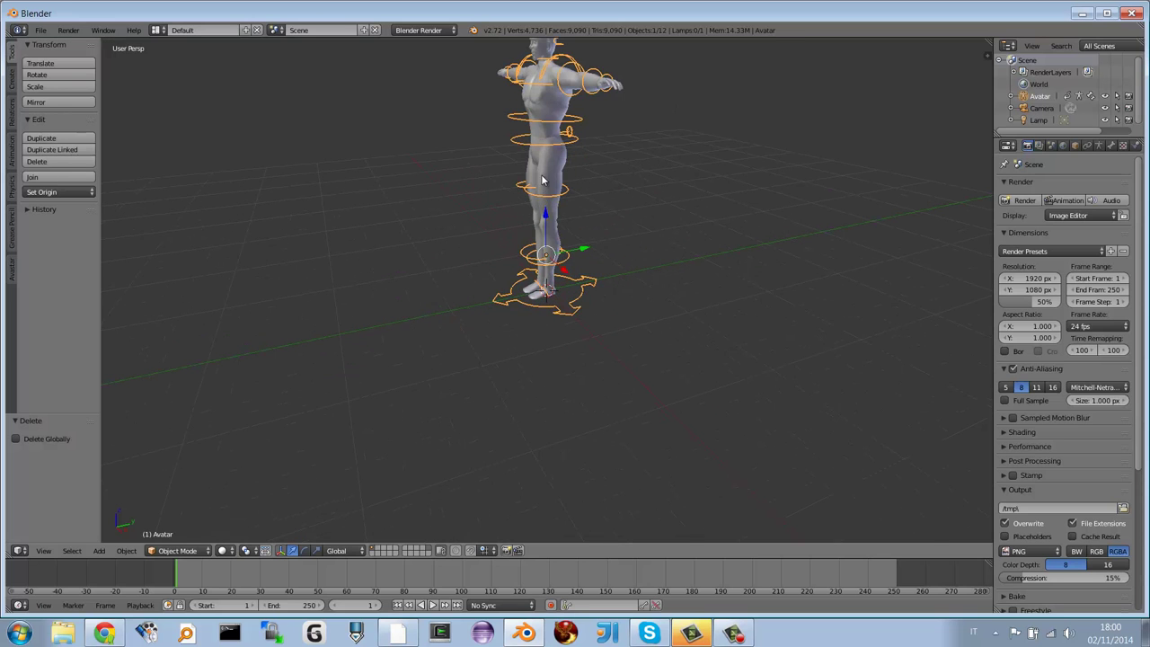
mouse_move(545, 181)
middle_mouse_down()
mouse_move(551, 272)
mouse_move(631, 261)
middle_mouse_up()
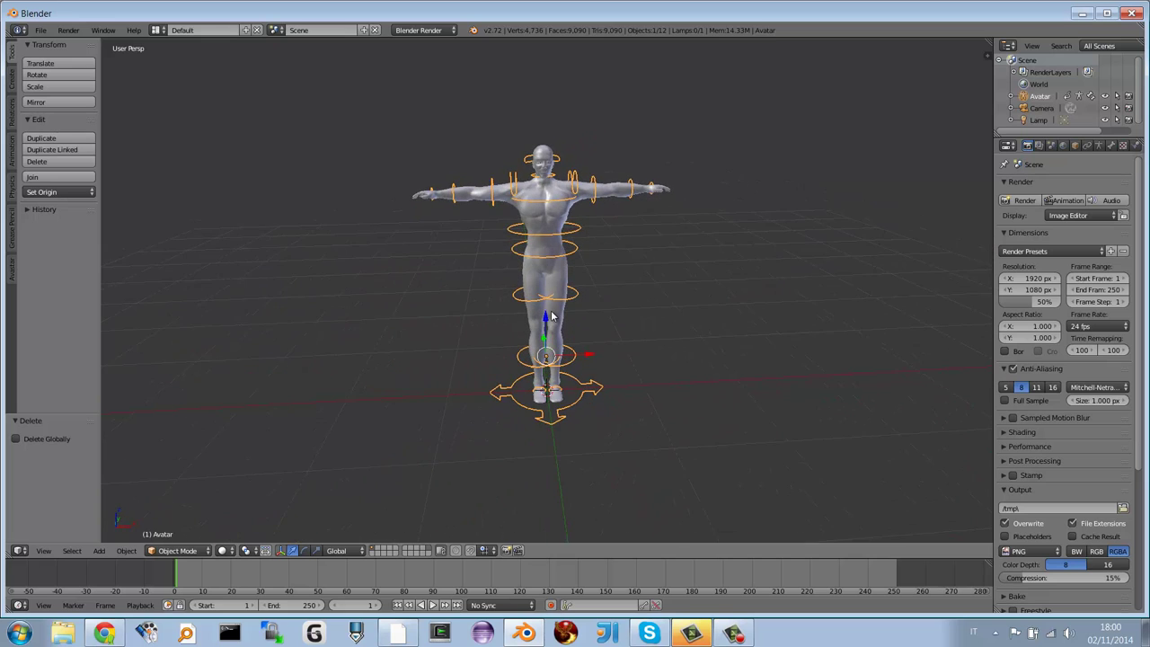
scroll(551, 314, "up", 1)
middle_click_drag(551, 314, 541, 239)
scroll(542, 239, "up", 1)
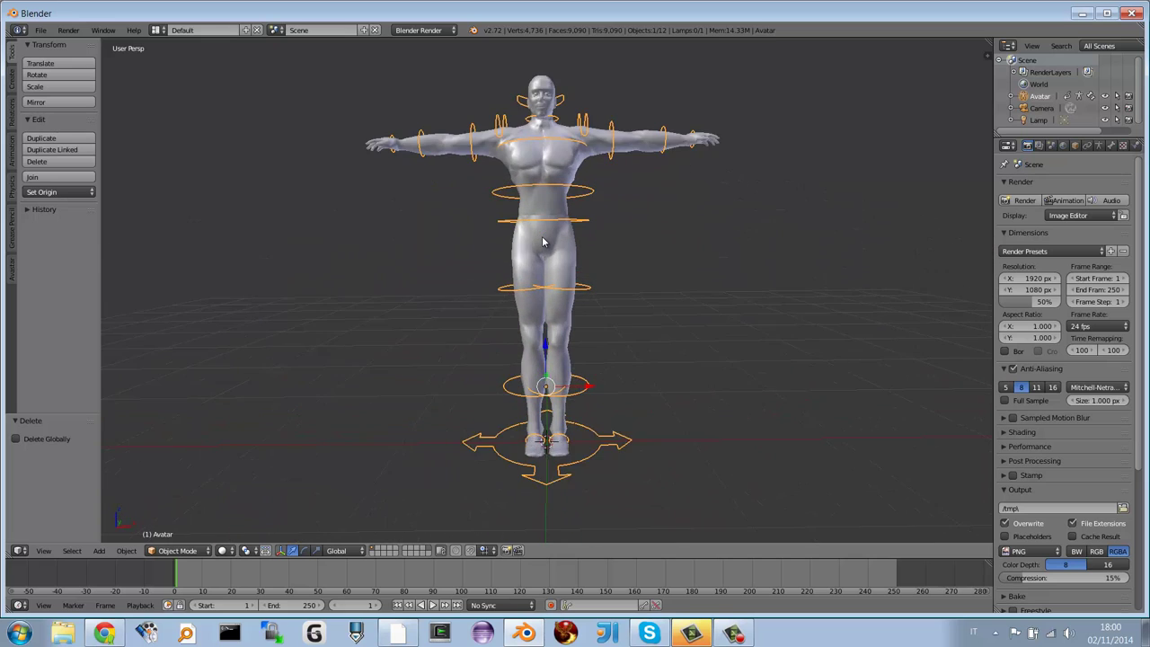
scroll(541, 239, "up", 1)
scroll(542, 241, "down", 2)
scroll(533, 274, "down", 2)
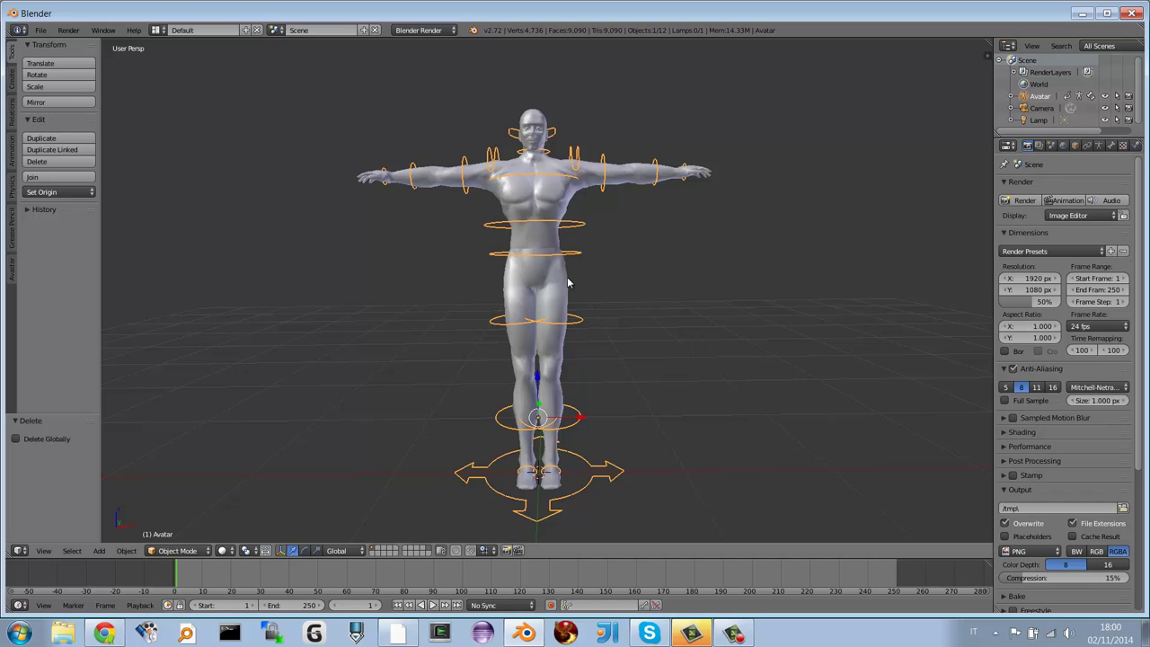
scroll(1089, 221, "down", 5)
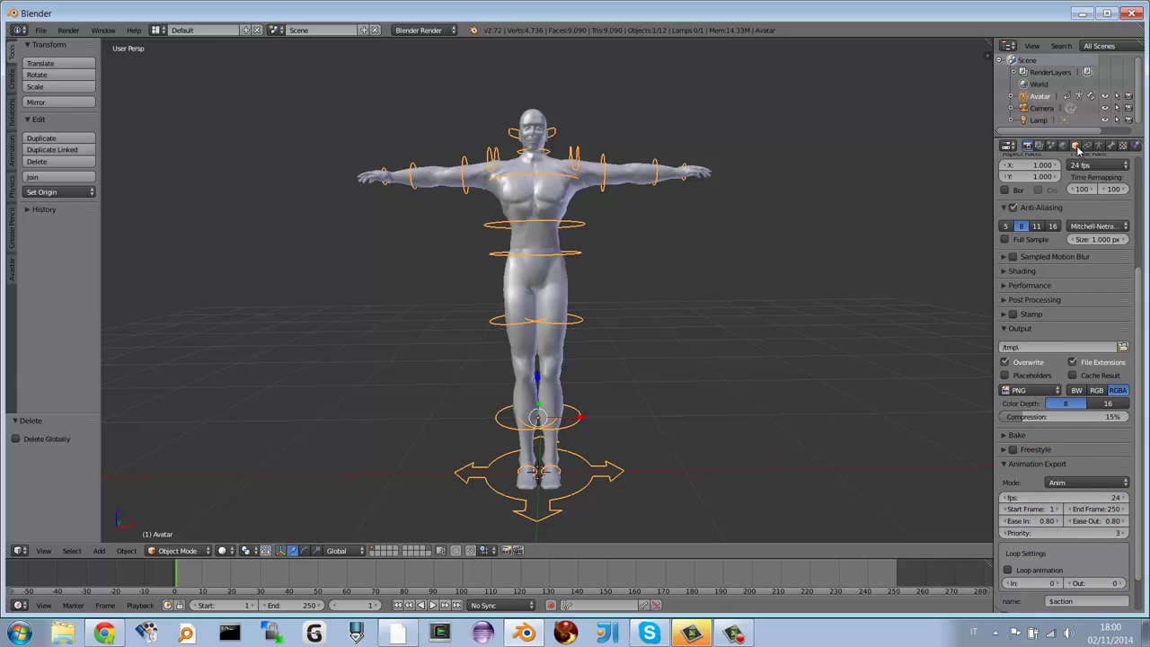
left_click(1074, 147)
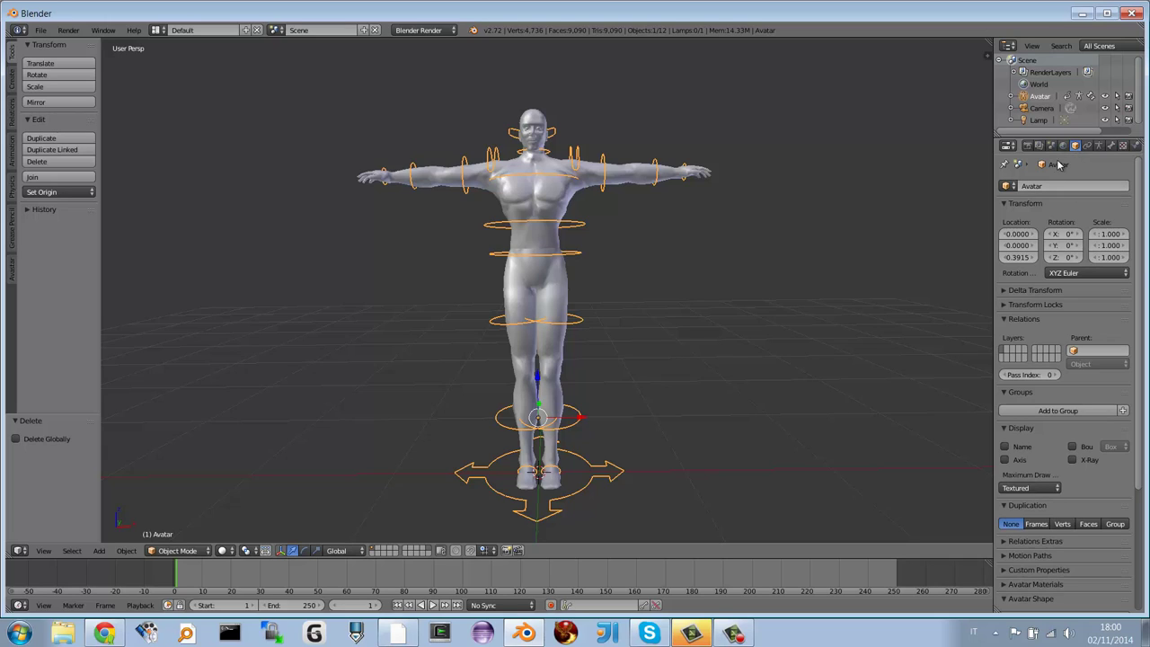
scroll(1123, 377, "down", 5)
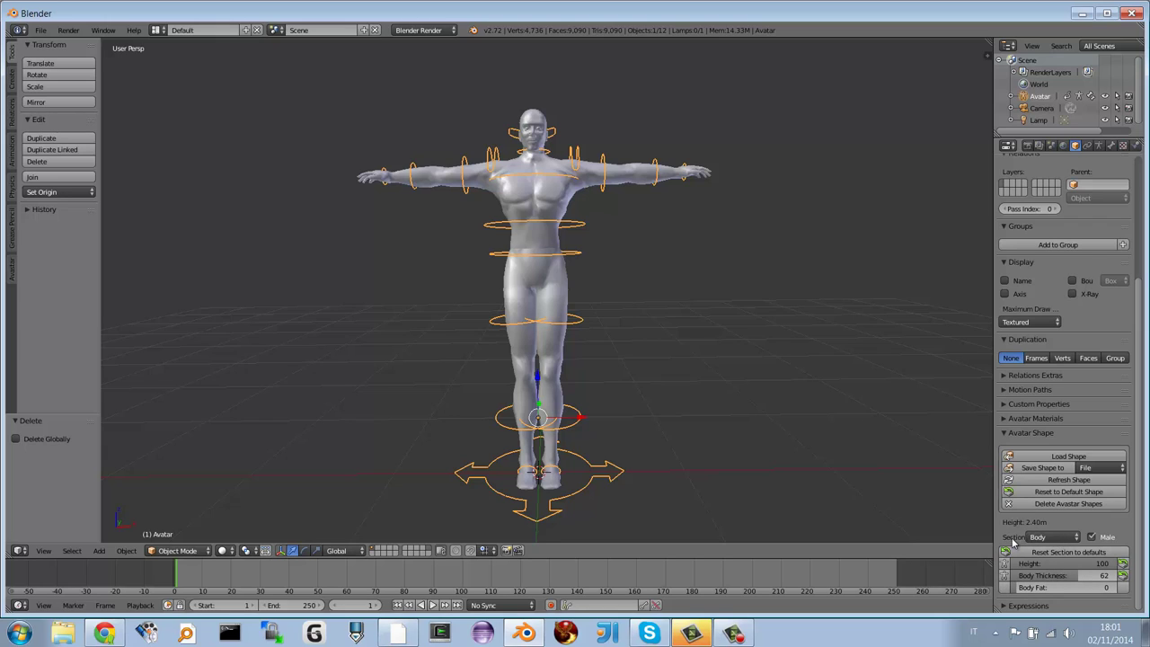
Switch the Avatar Shape section to Skeleton and scroll through its sliders.
left_click(1075, 538)
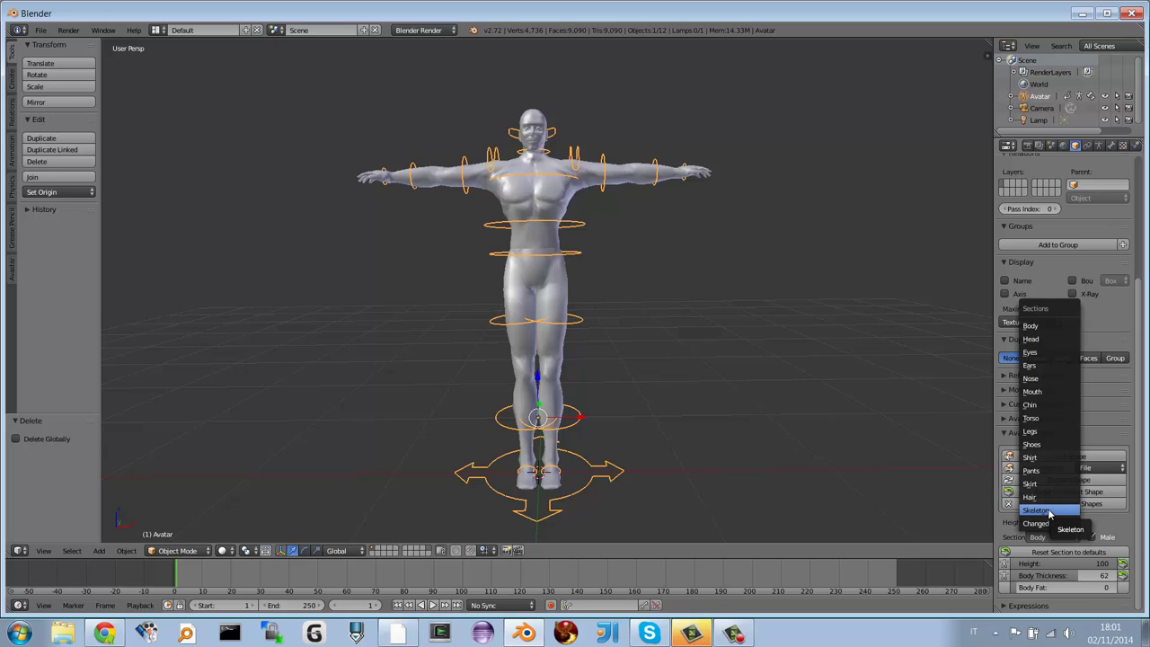
left_click(1063, 513)
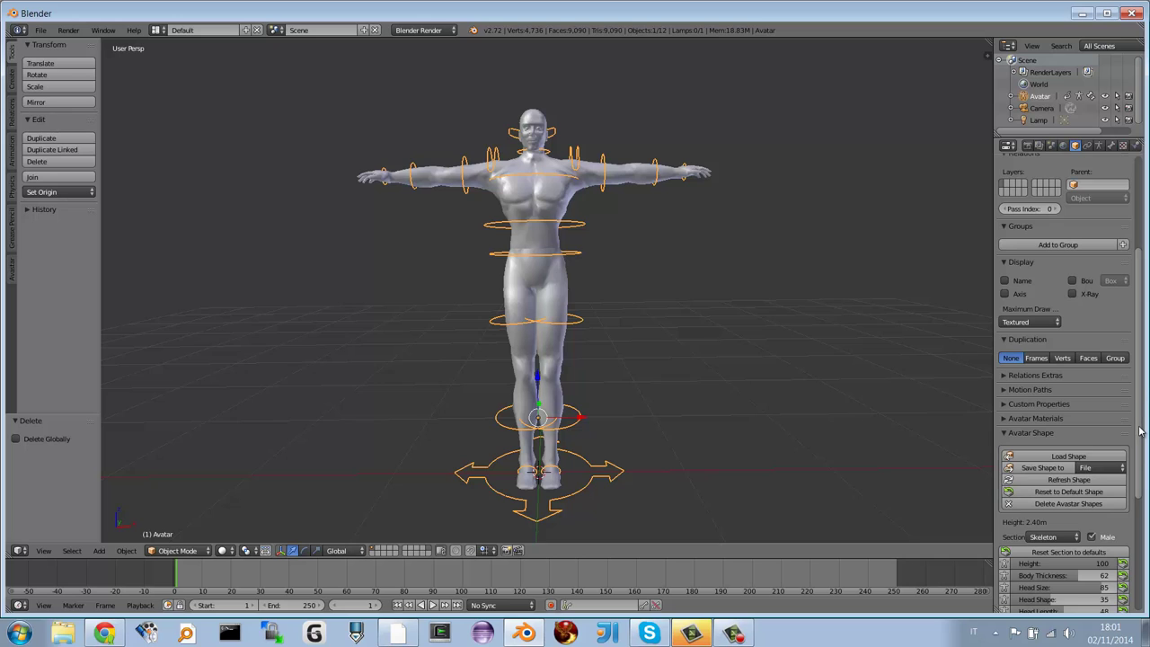
scroll(1139, 434, "down", 5)
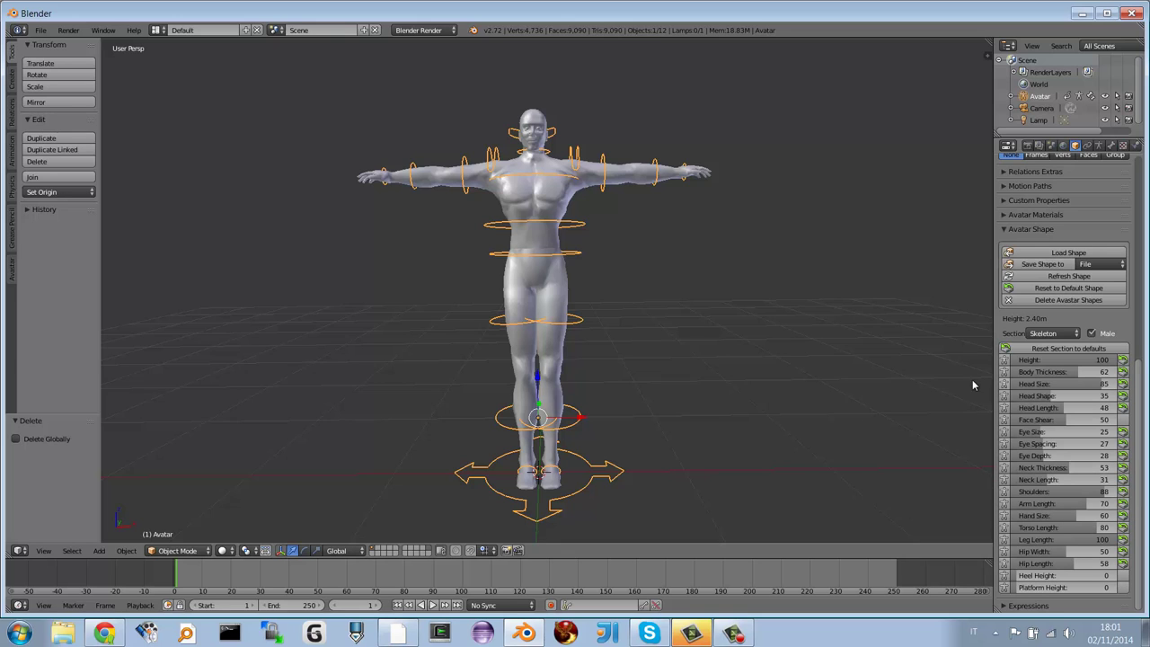
Set the Skeleton sliders Neck Length to 100 and Neck Thickness to 5.
scroll(558, 309, "up", 2)
scroll(558, 309, "down", 2)
left_click_drag(1049, 485, 10, 486)
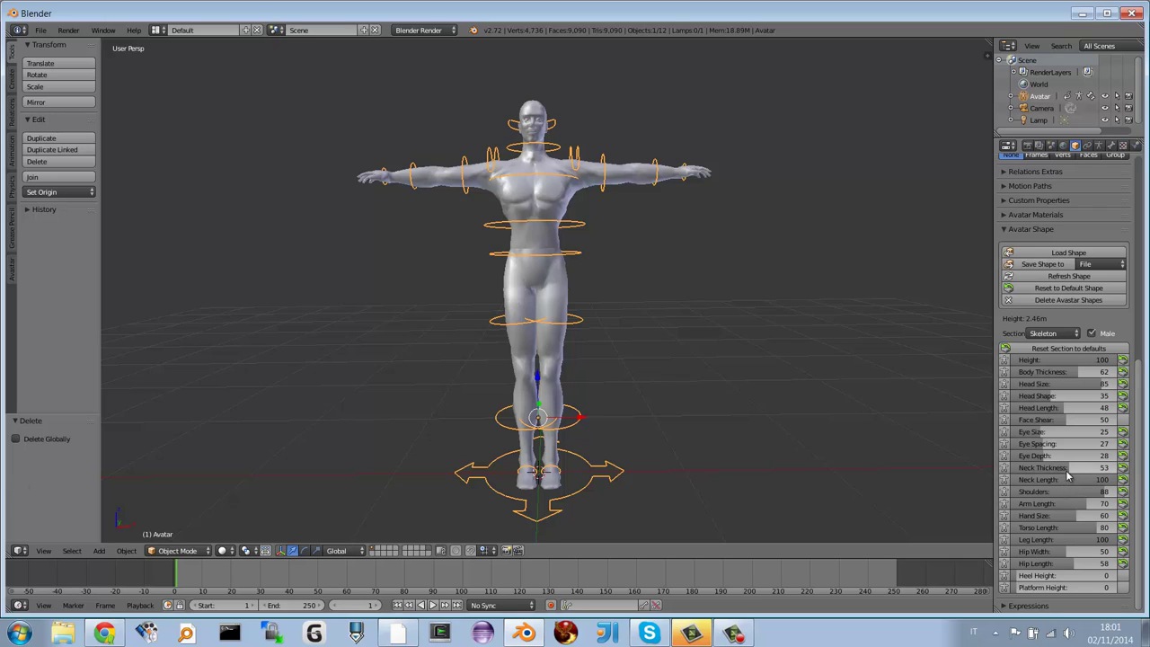
left_click_drag(1065, 466, 1139, 479)
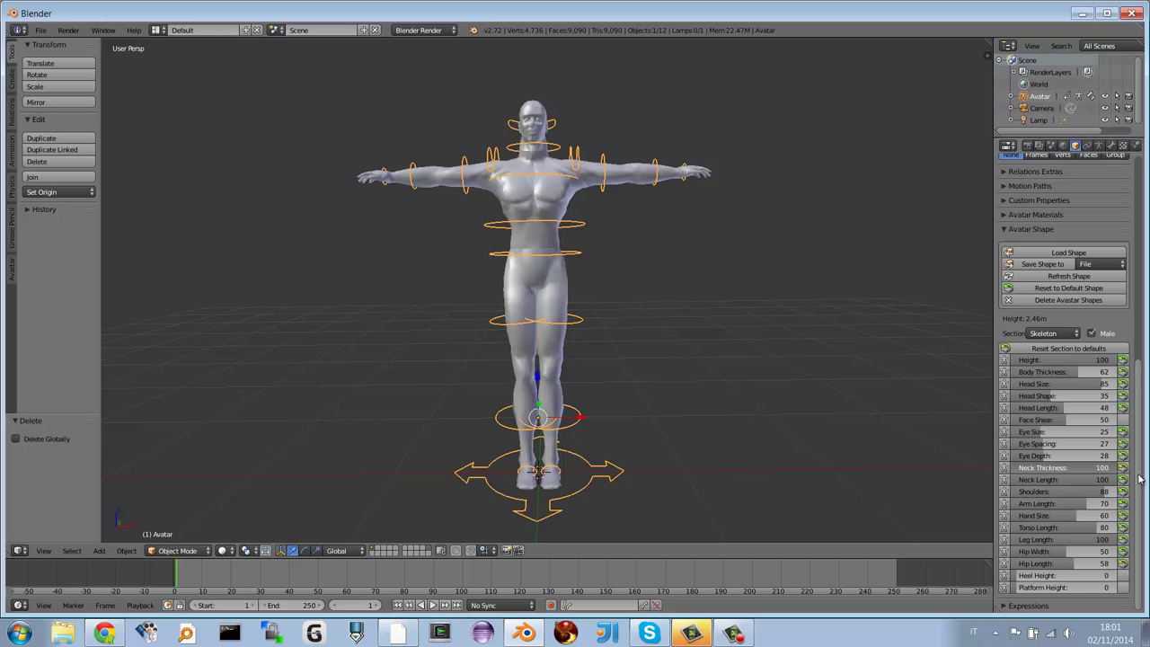
mouse_move(14, 480)
left_mouse_down()
mouse_move(1057, 483)
mouse_move(1018, 485)
left_mouse_up()
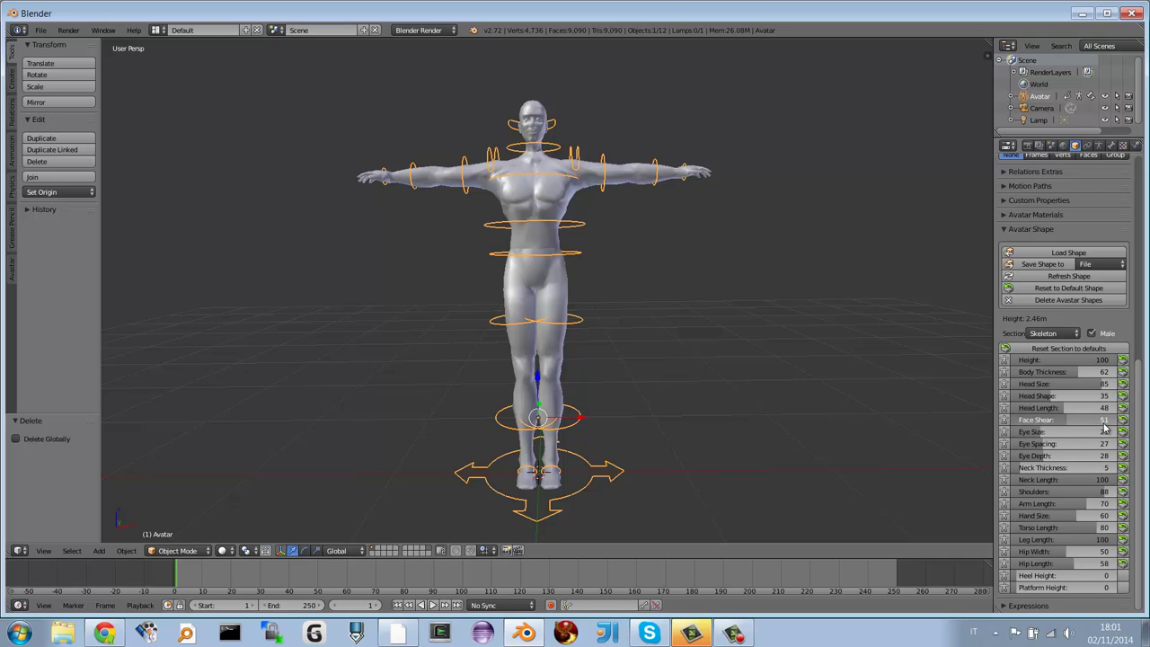
Set Face Shear to 71, Hand Size to 71 and Hip Length to 11.
left_click_drag(1069, 420, 1126, 430)
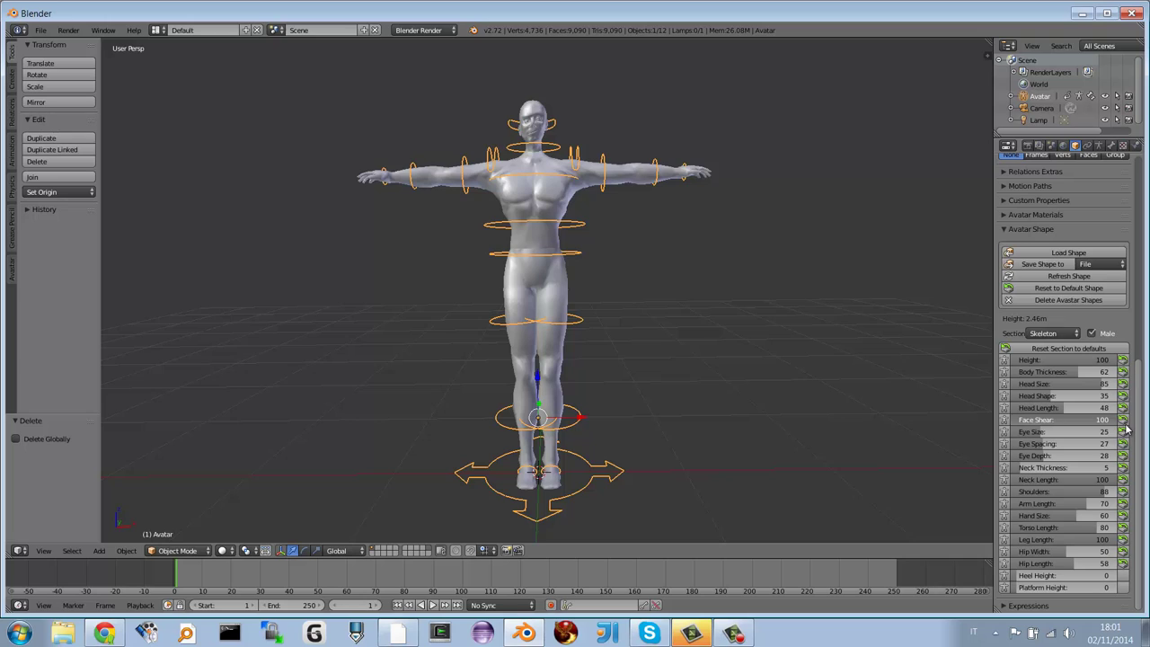
left_click_drag(1126, 430, 1077, 432)
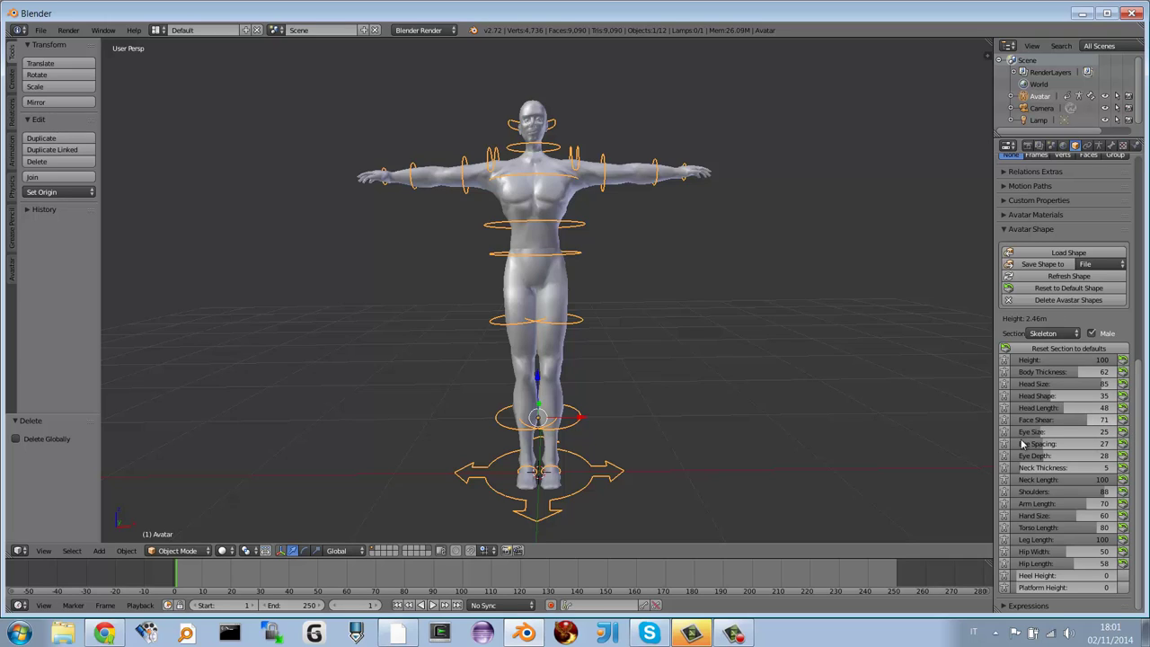
mouse_move(1062, 517)
left_mouse_down()
mouse_move(1141, 514)
mouse_move(17, 514)
left_mouse_up()
left_click_drag(1071, 513, 982, 505)
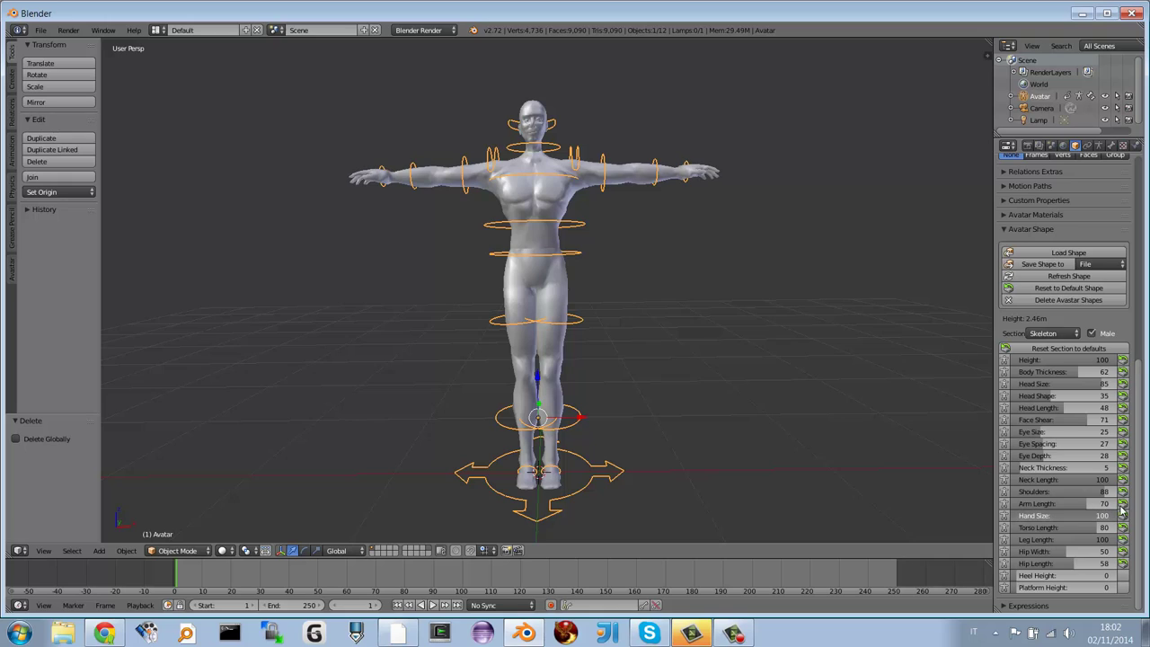
left_click_drag(1108, 510, 1075, 517)
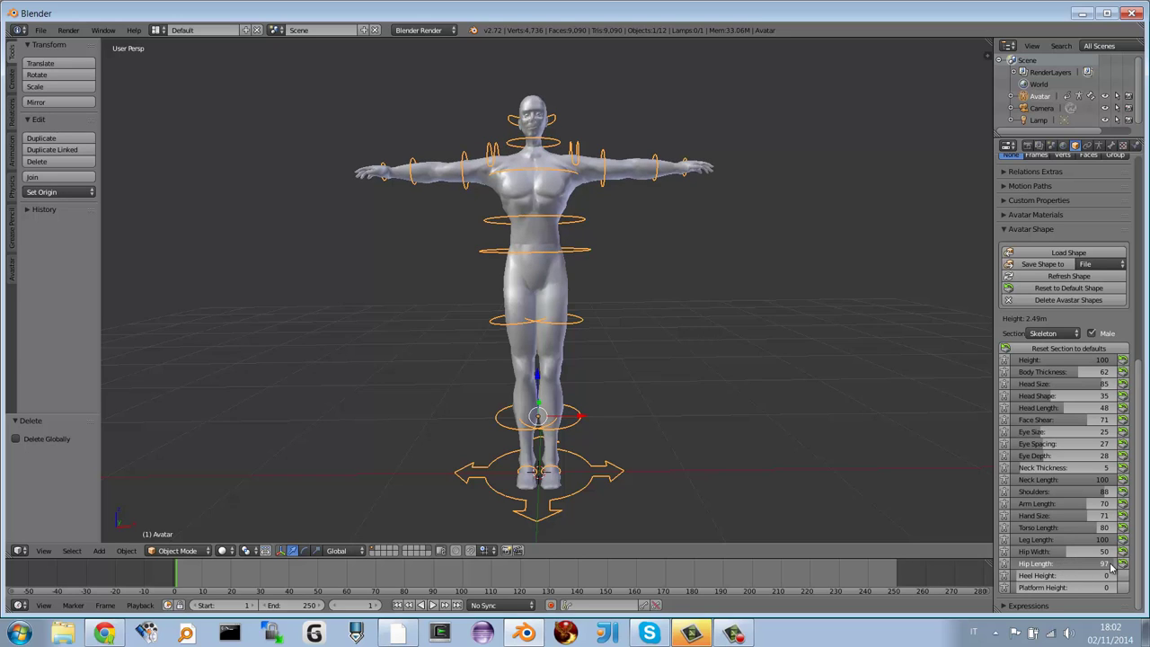
mouse_move(1103, 566)
left_mouse_down()
mouse_move(1000, 569)
mouse_move(1092, 568)
mouse_move(1026, 568)
left_mouse_up()
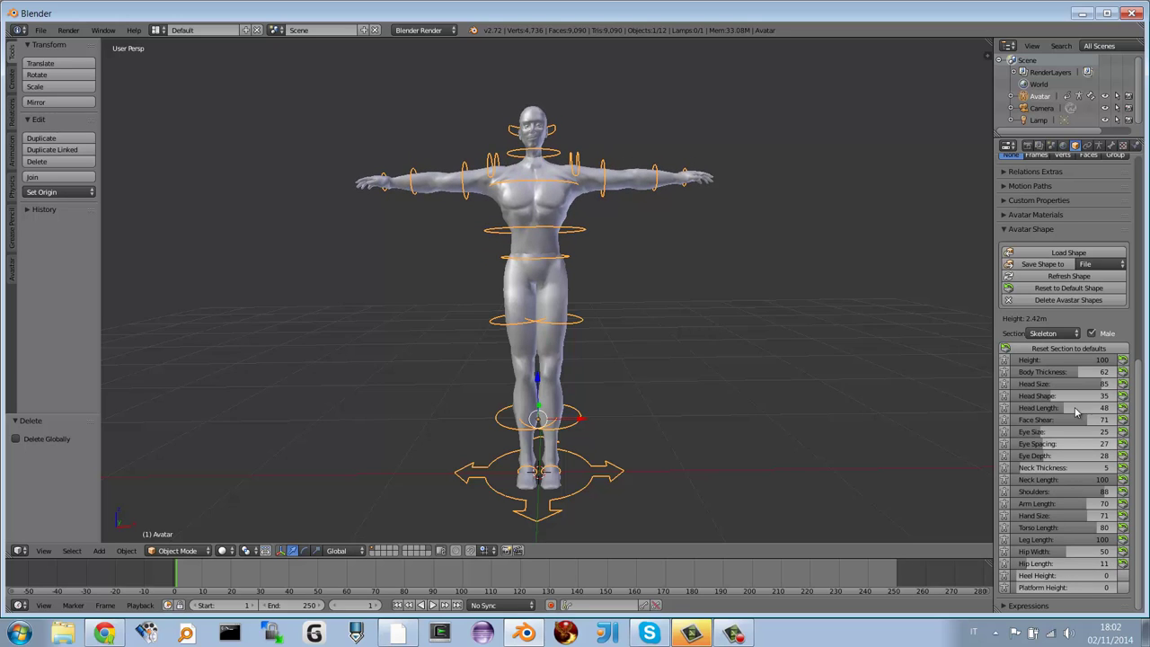
left_click(1070, 336)
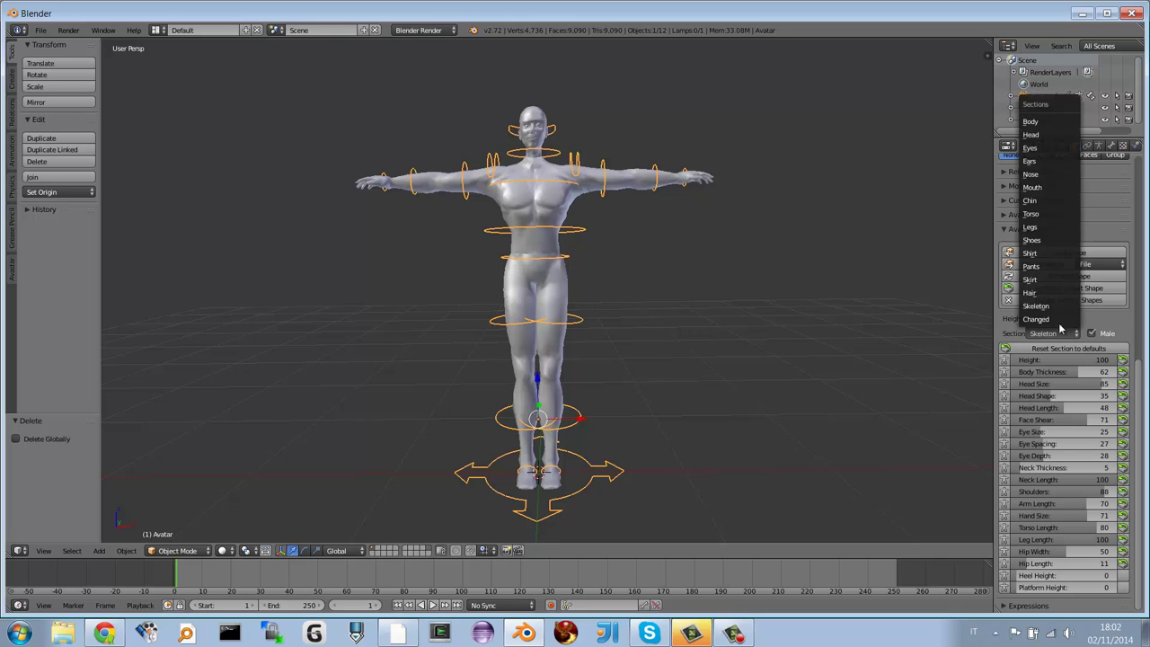
Switch the Avatar Shape section to Changed and scroll through the modified values.
left_click(1047, 319)
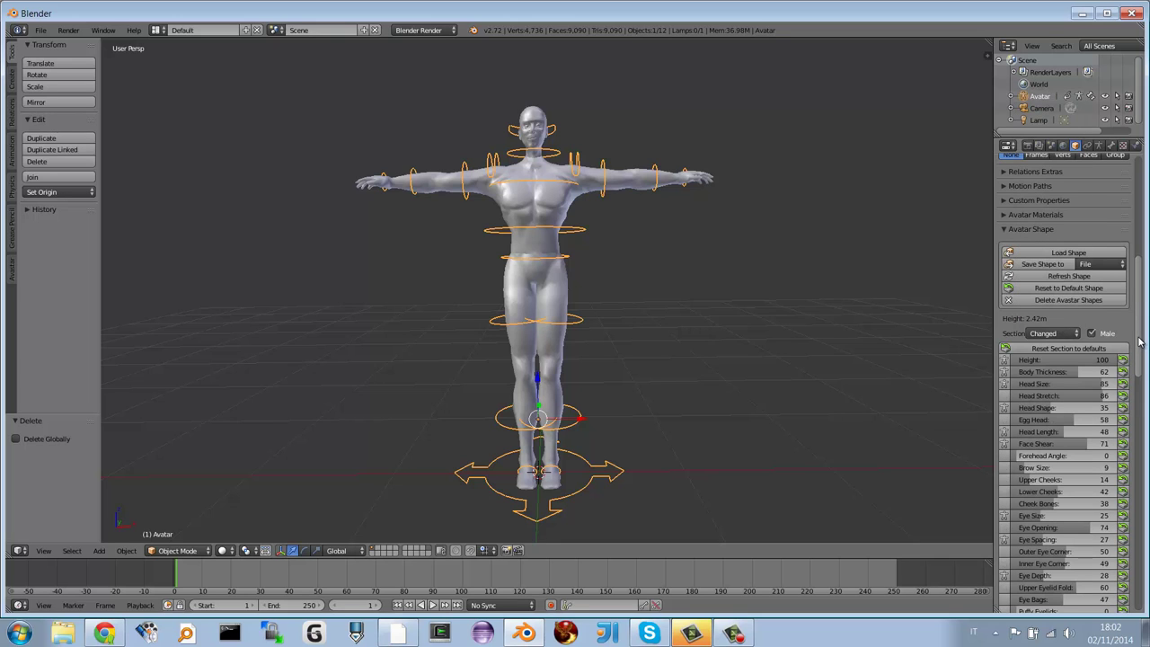
left_click_drag(1139, 340, 1130, 538)
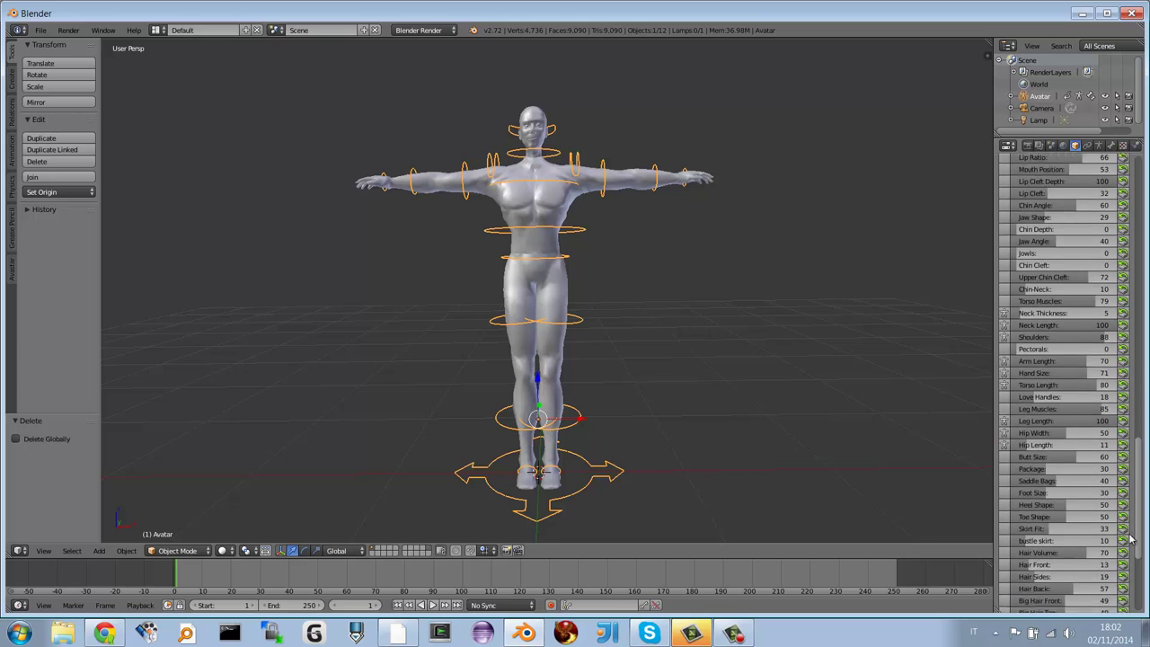
mouse_move(1131, 538)
left_mouse_down()
mouse_move(1142, 302)
mouse_move(1146, 358)
left_mouse_up()
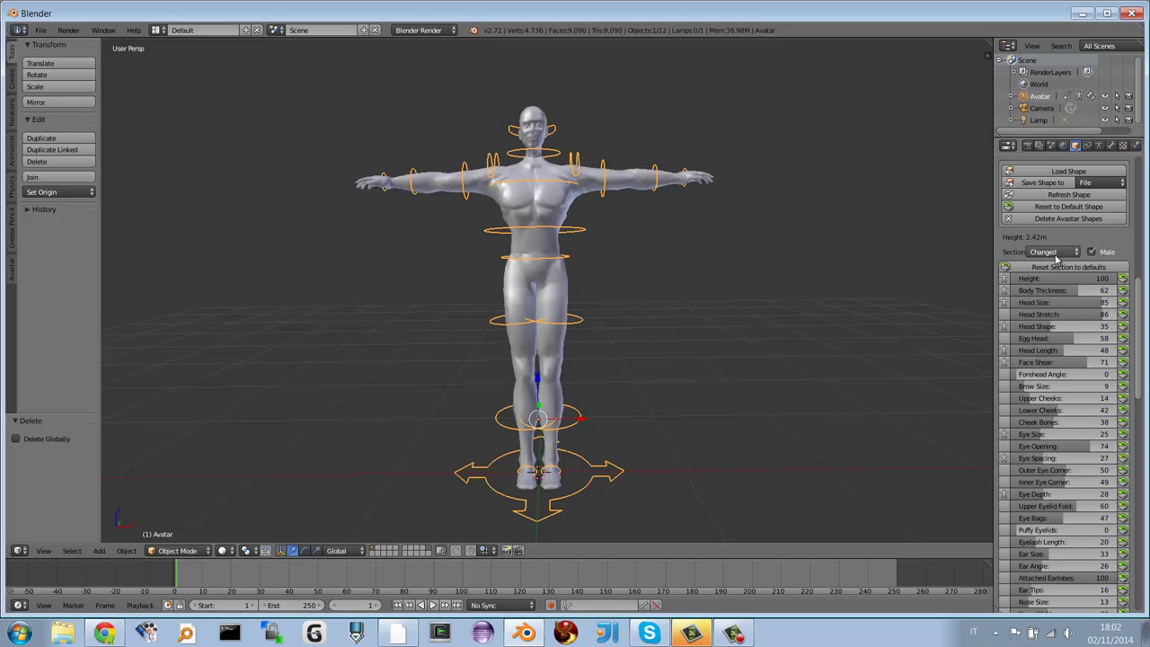
Switch to the Skeleton section, then back to Changed to list Head Stretch 86, Eye Opening 74.
left_click(1056, 257)
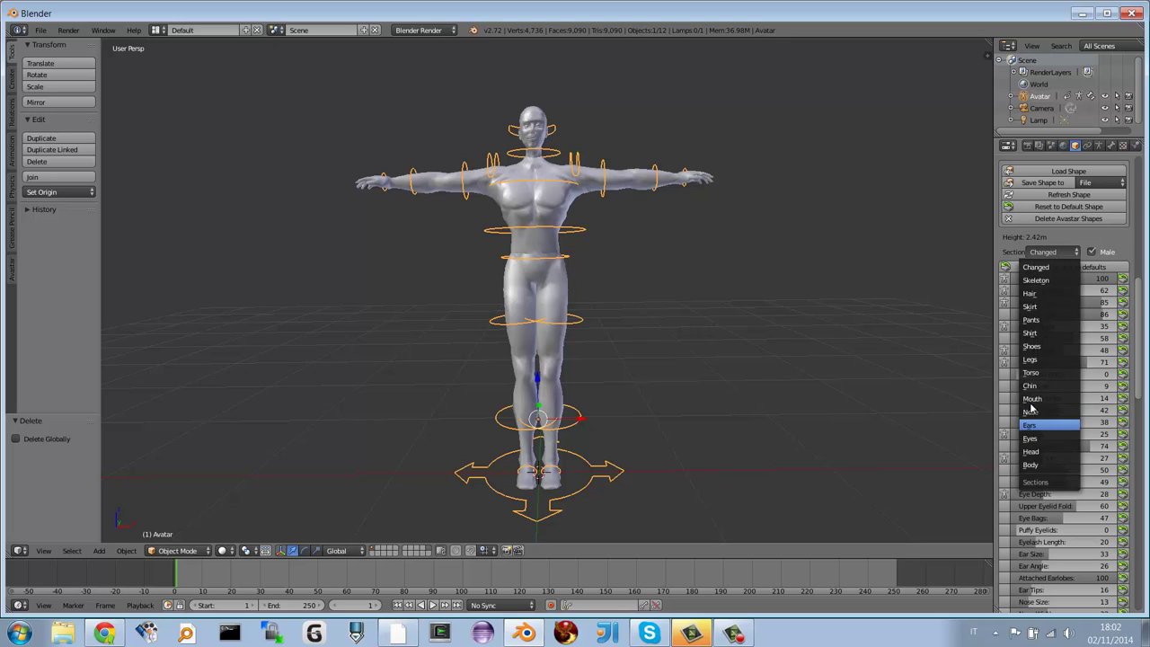
left_click(1075, 252)
left_click(1074, 254)
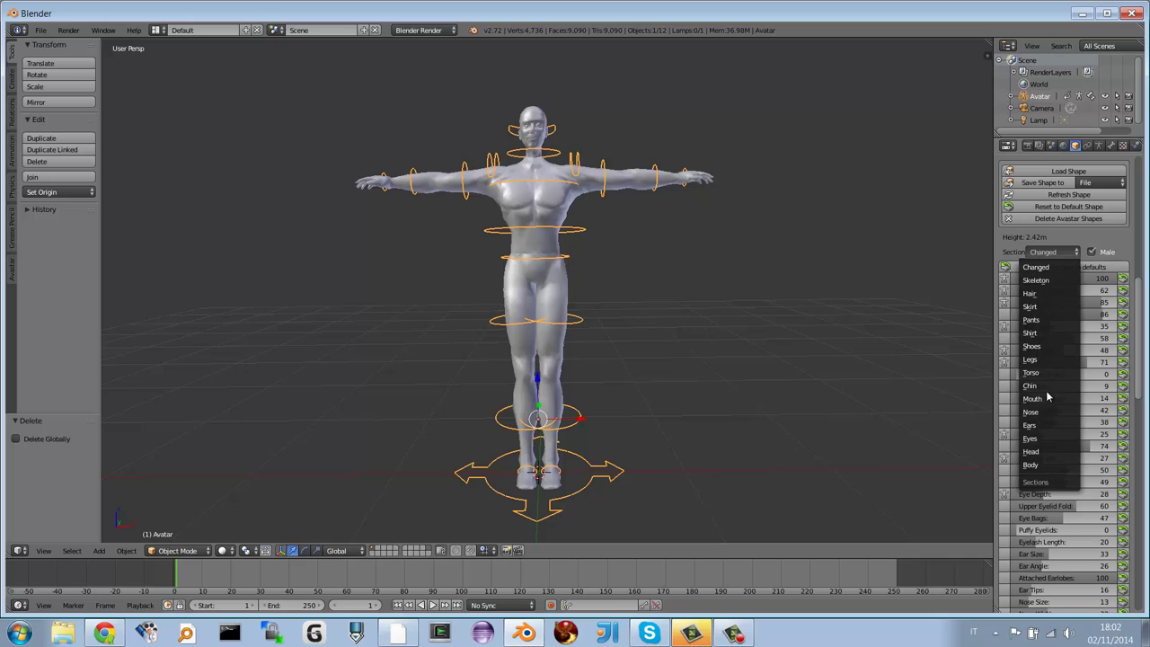
left_click(1045, 281)
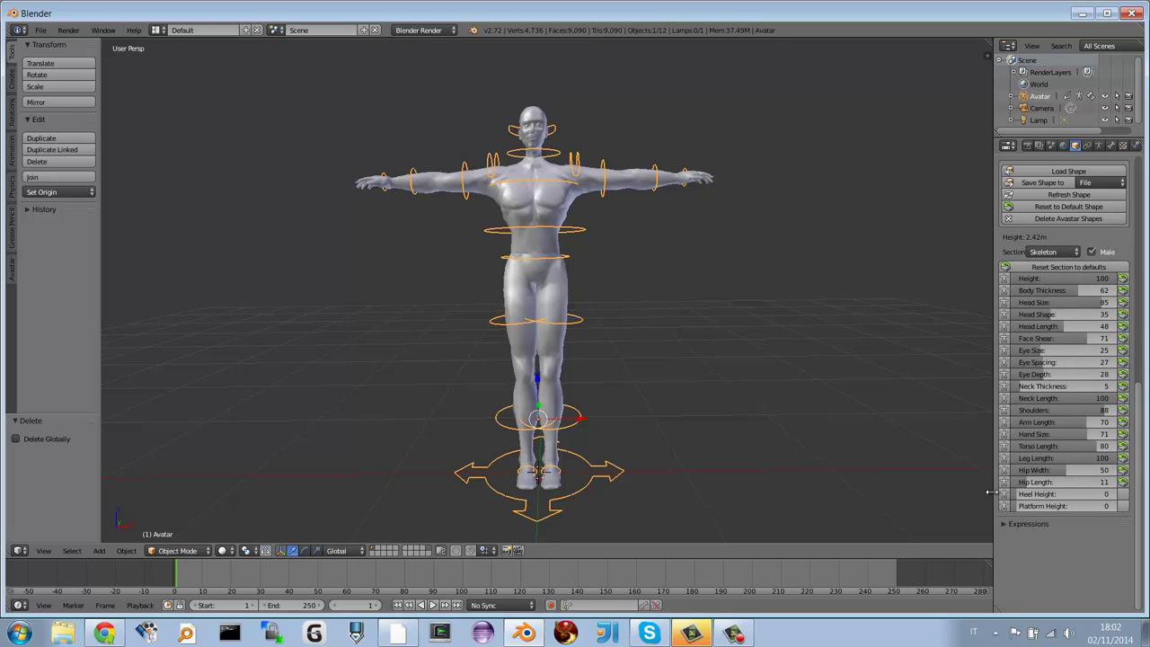
left_click(1069, 254)
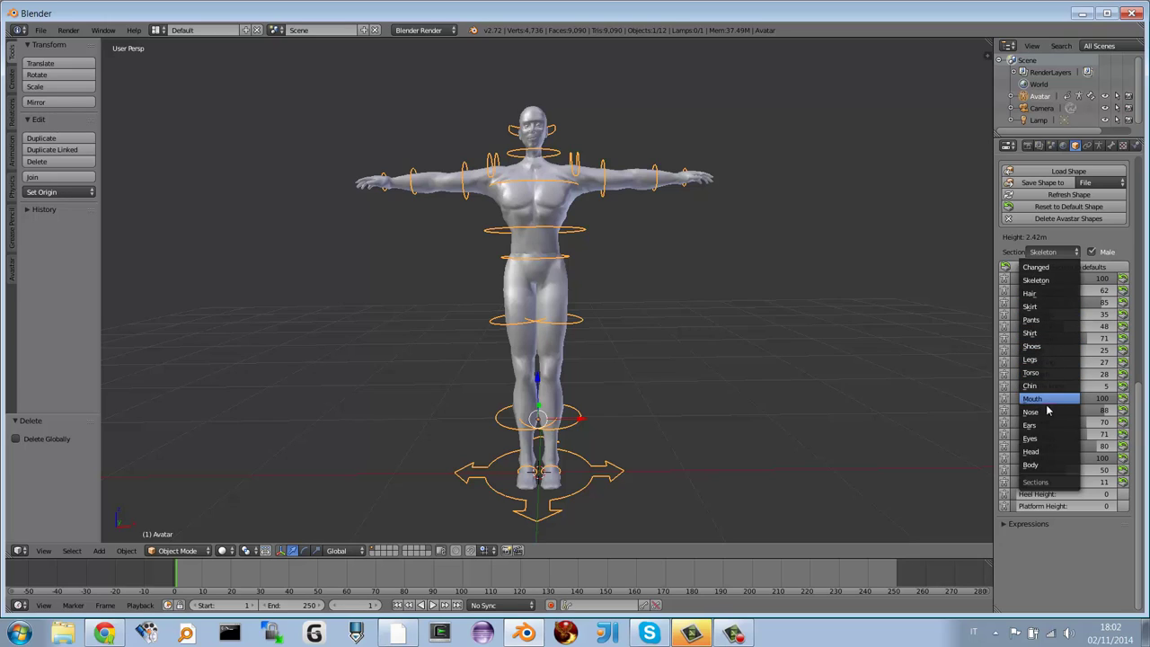
left_click(1063, 270)
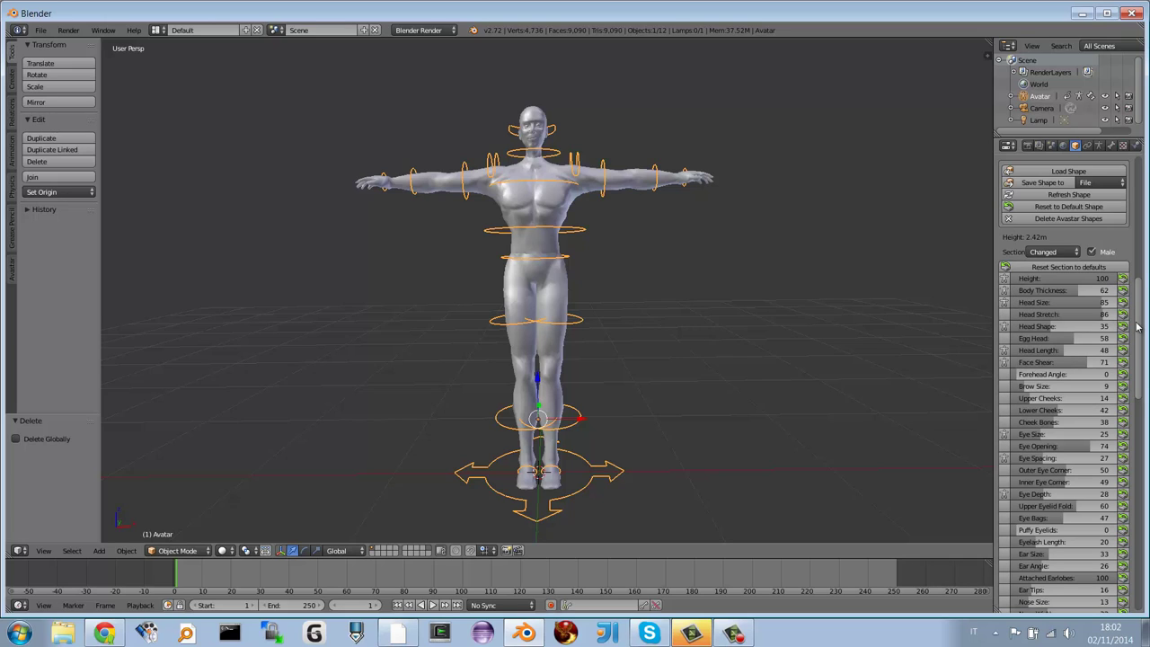
left_click_drag(1139, 325, 1142, 312)
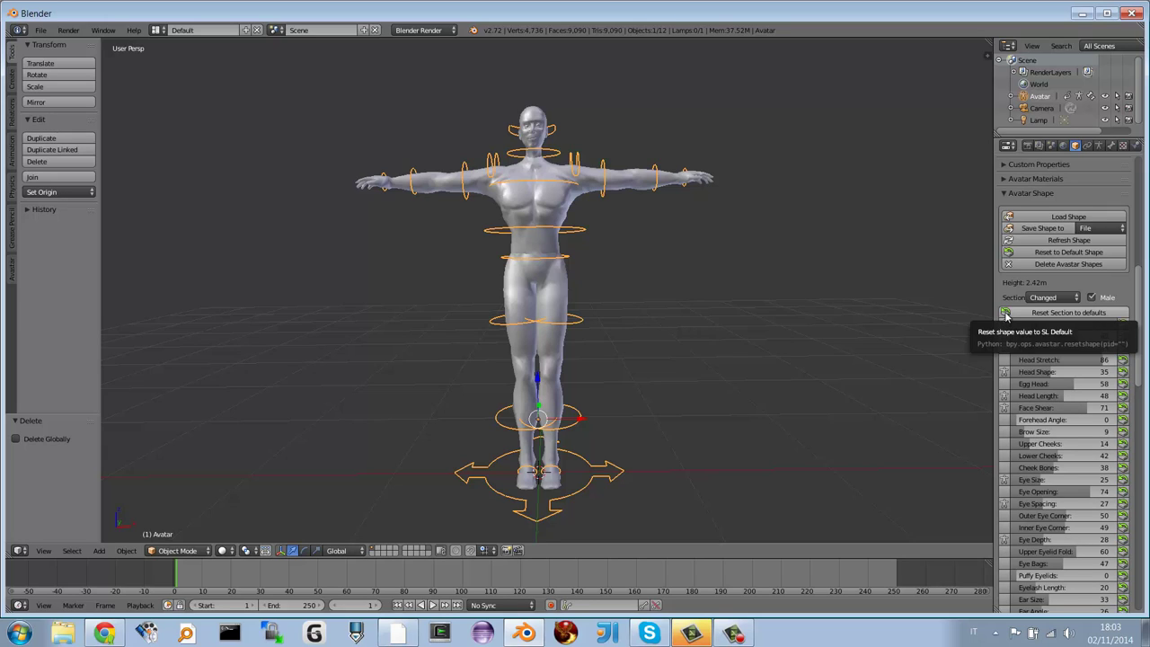
left_click(1005, 312)
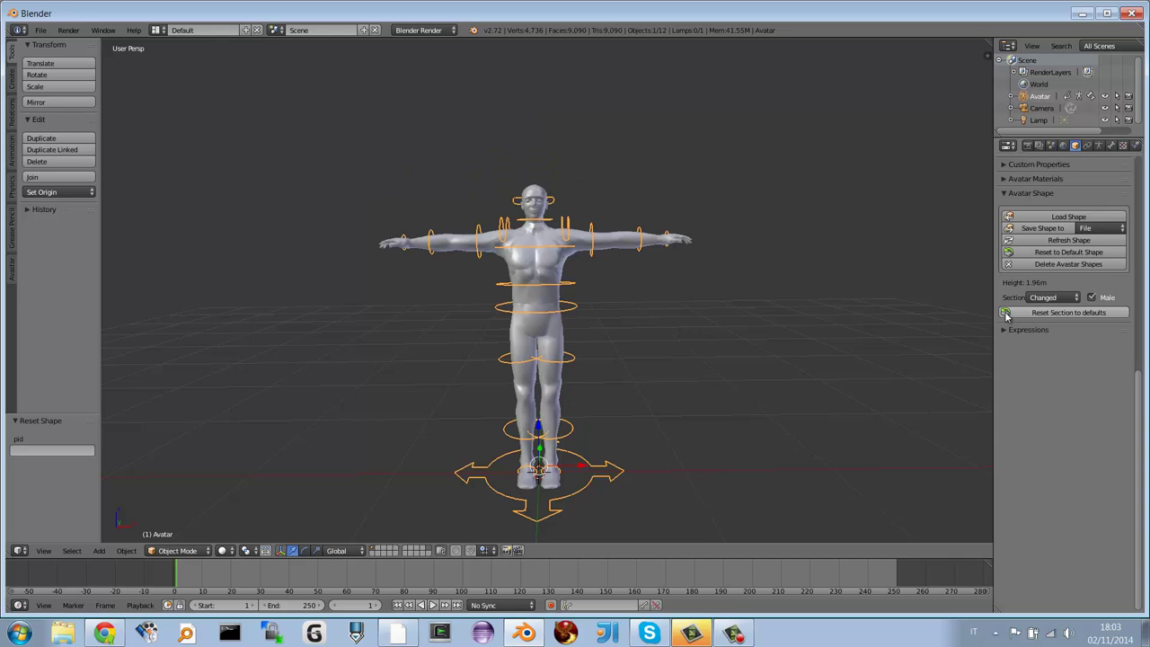
mouse_move(533, 338)
middle_mouse_down()
mouse_move(649, 330)
mouse_move(541, 341)
mouse_move(558, 339)
middle_mouse_up()
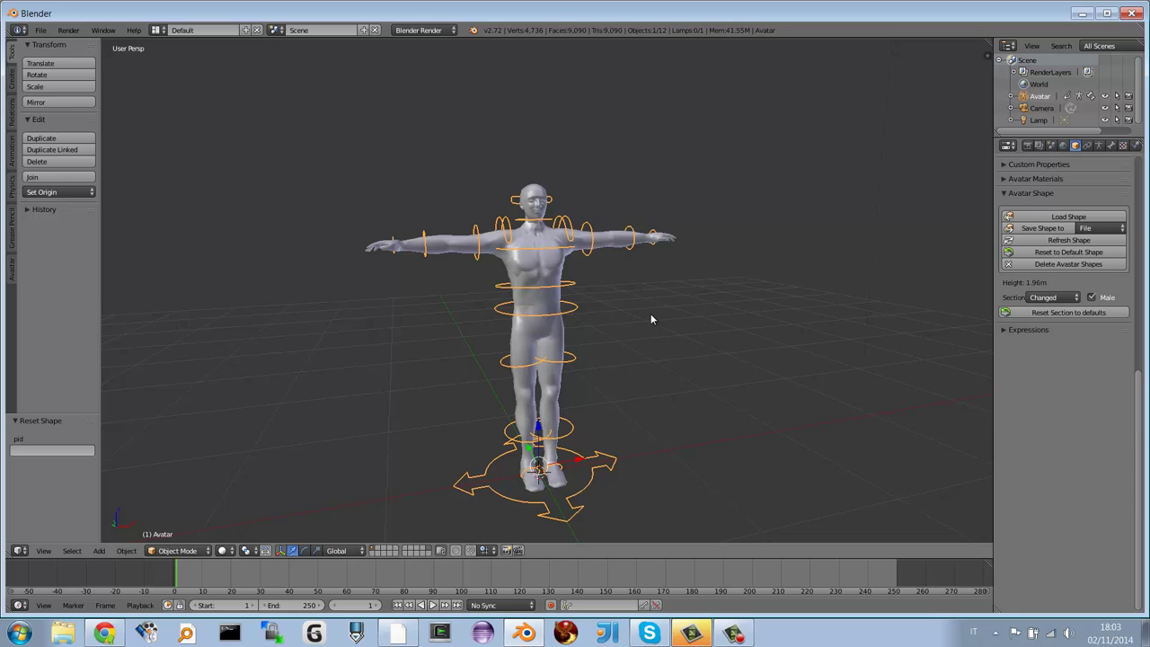
key("ctrl+z")
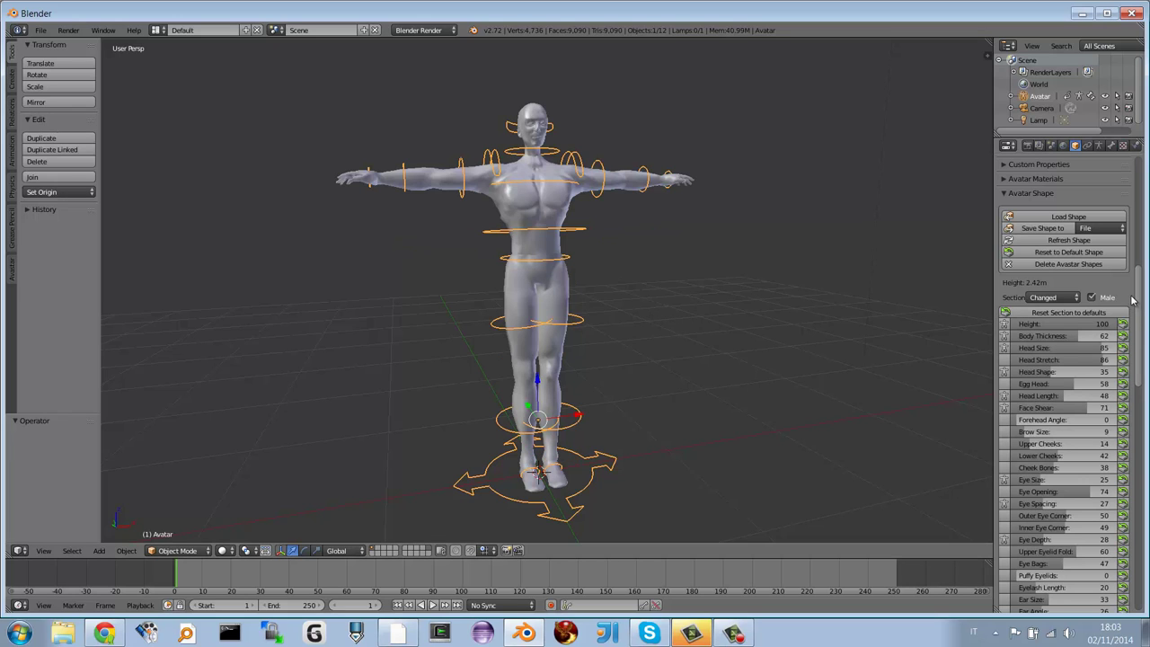
left_click_drag(1140, 333, 1137, 304)
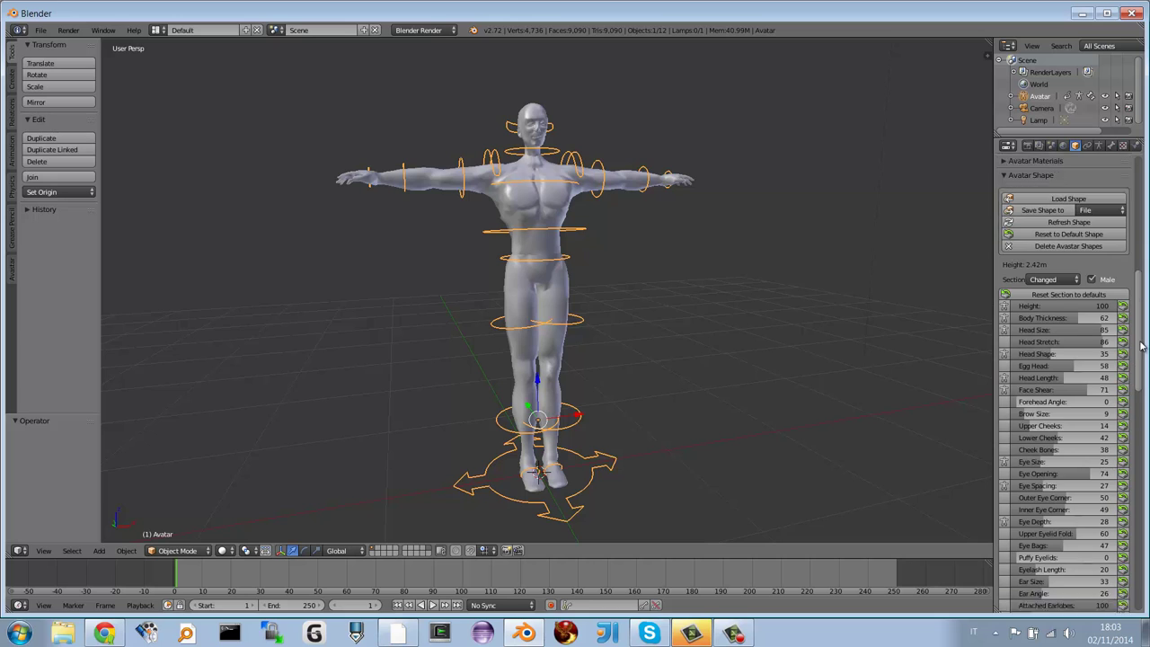
scroll(1137, 304, "up", 2)
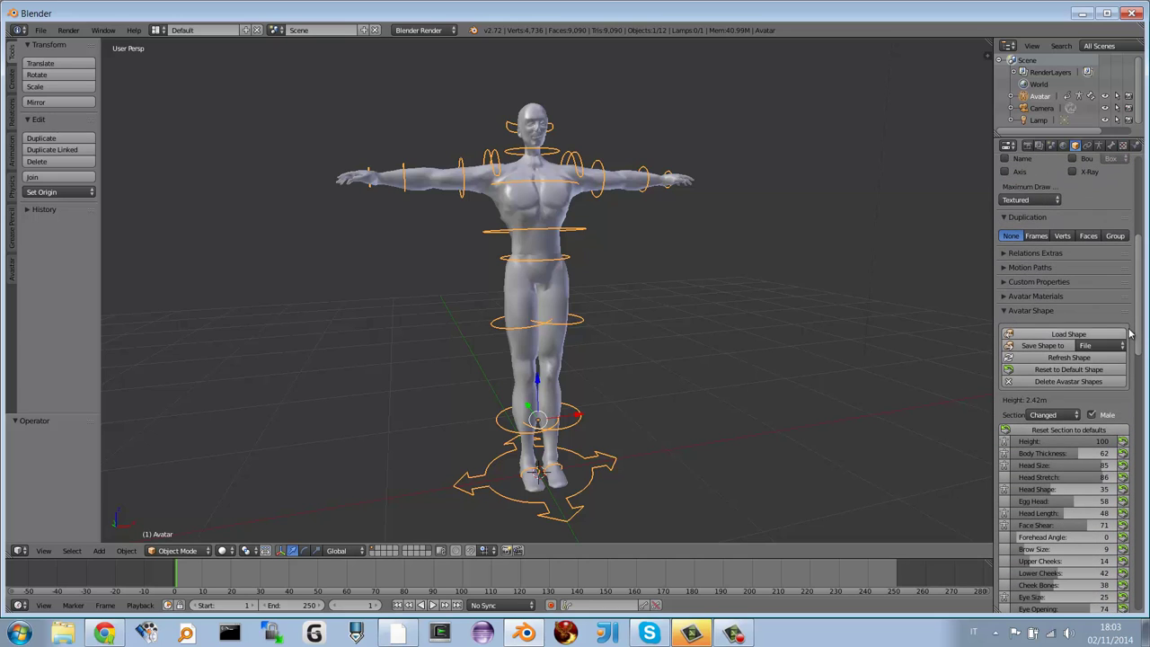
left_click_drag(1141, 328, 1141, 386)
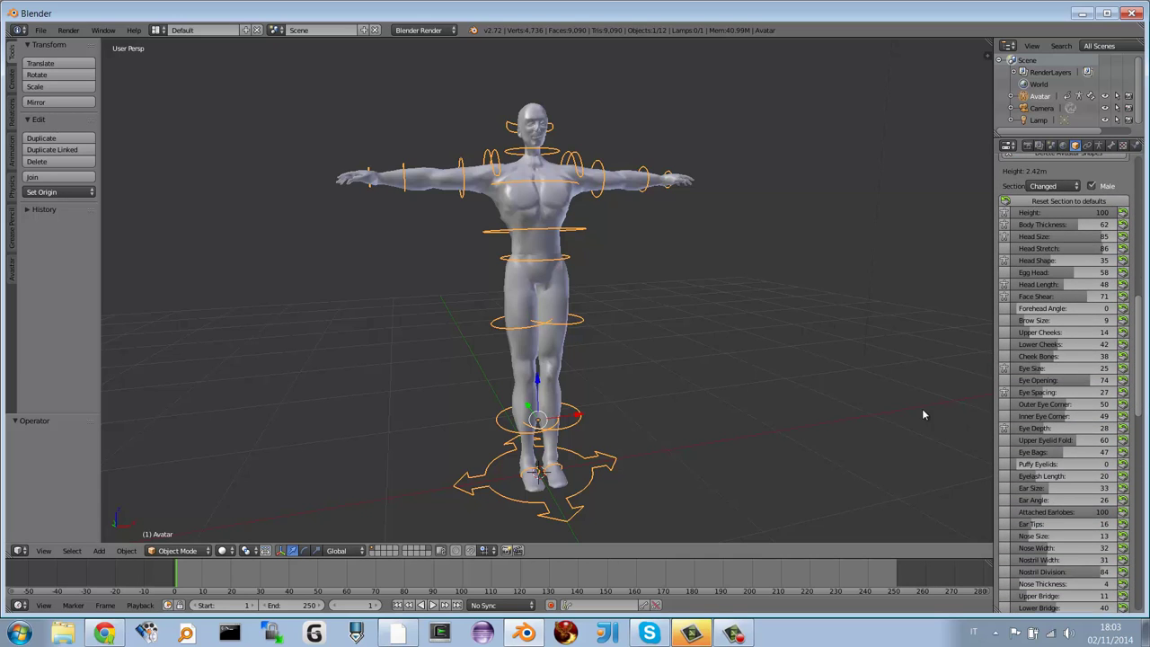
mouse_move(557, 292)
middle_mouse_down()
mouse_move(649, 291)
mouse_move(539, 297)
middle_mouse_up()
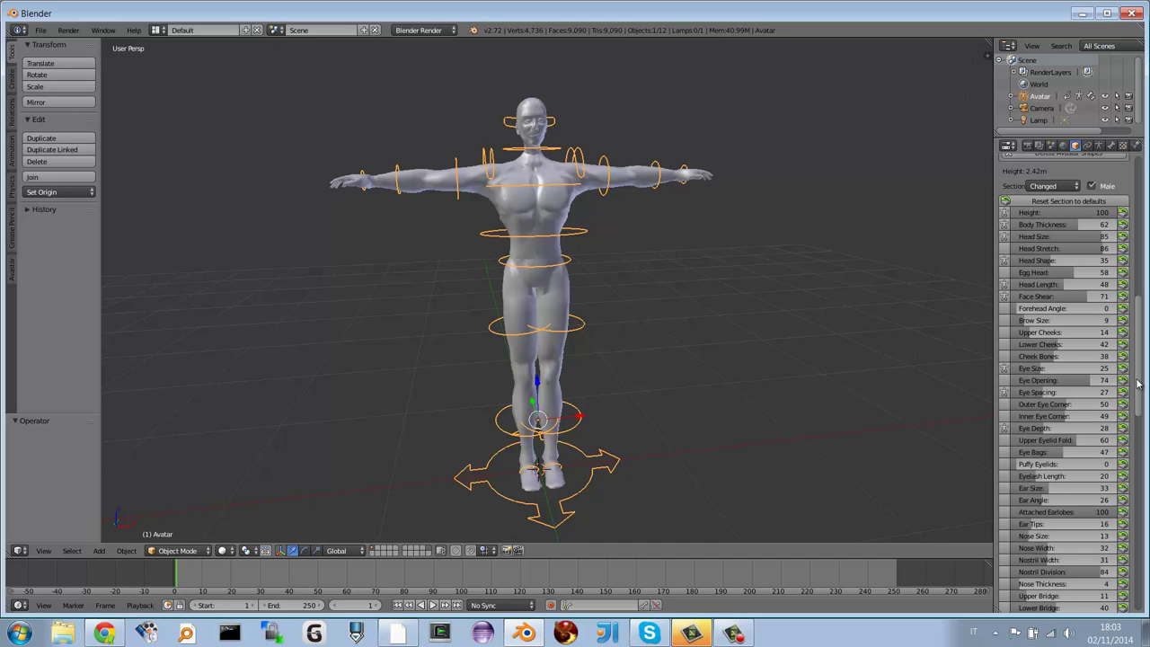
left_click_drag(1141, 388, 1139, 424)
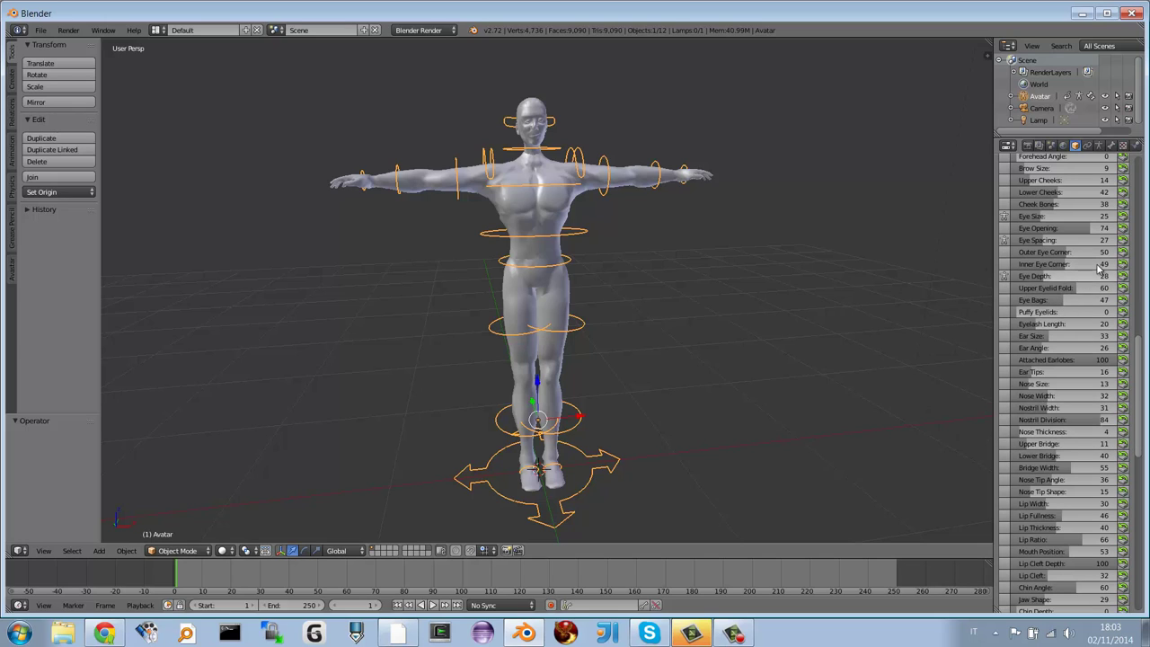
mouse_move(1140, 352)
left_mouse_down()
mouse_move(1143, 204)
mouse_move(1139, 270)
left_mouse_up()
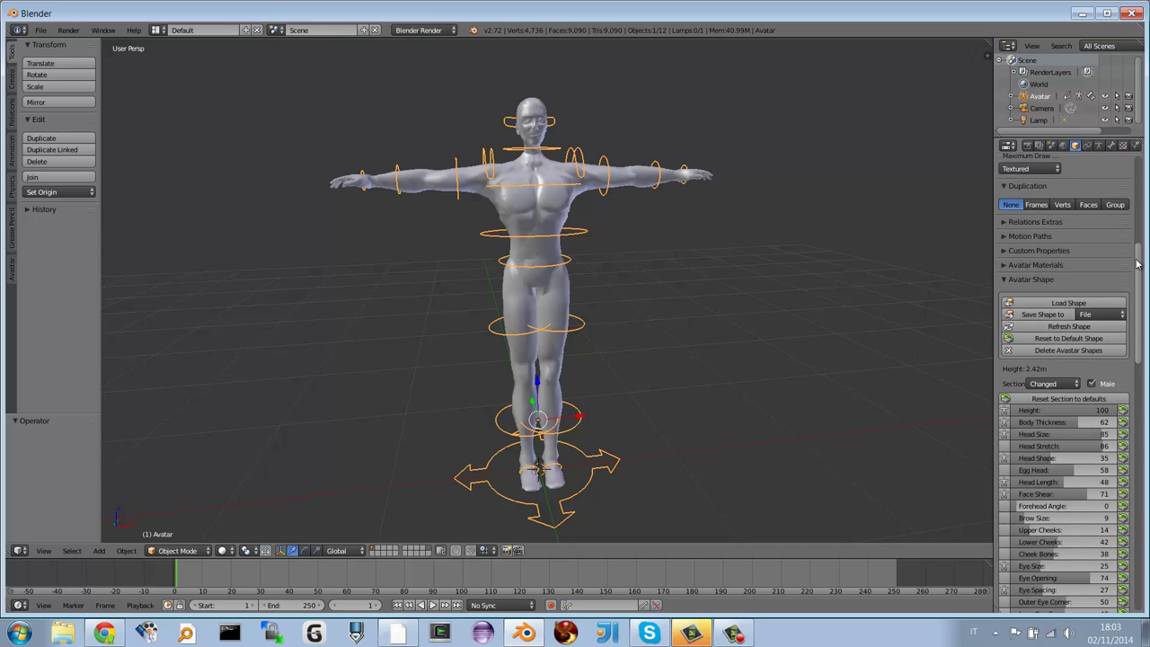
Browse the Pants and Shirt shape slider sections in Avatar Shape.
left_click(1051, 384)
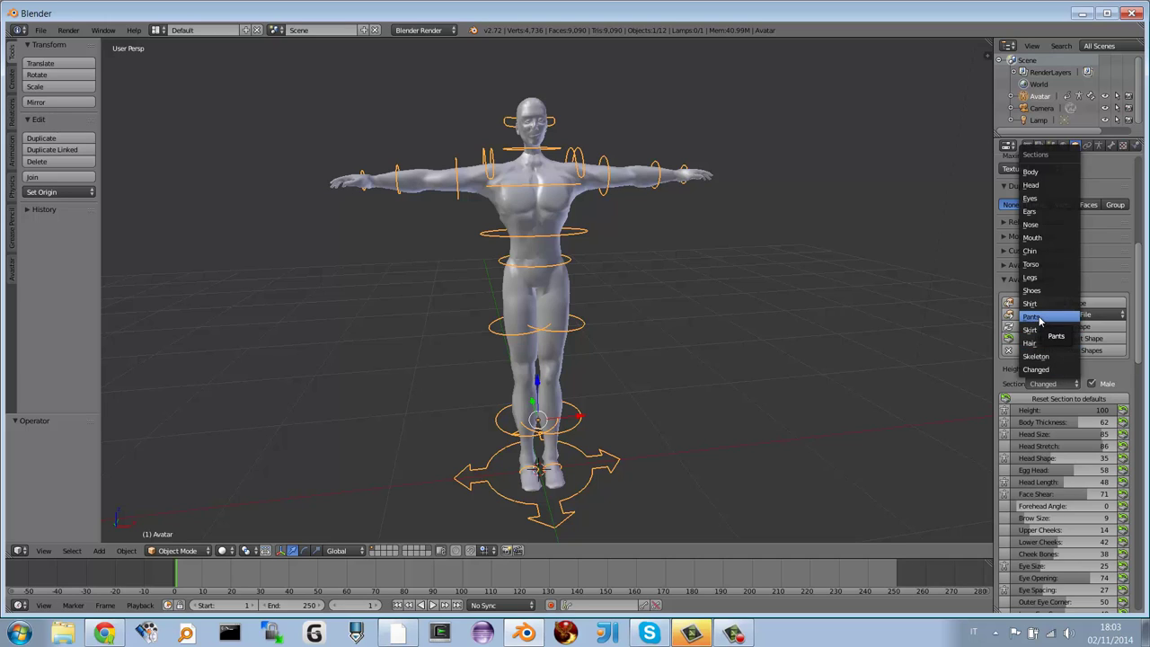
left_click(1040, 319)
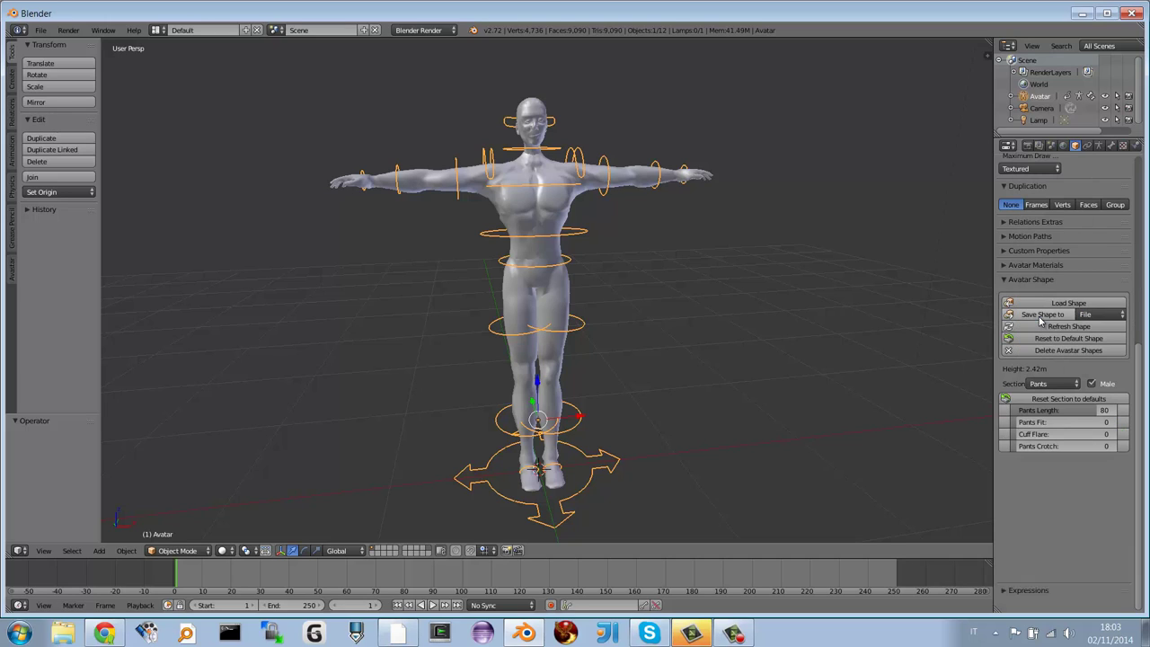
left_click(1064, 388)
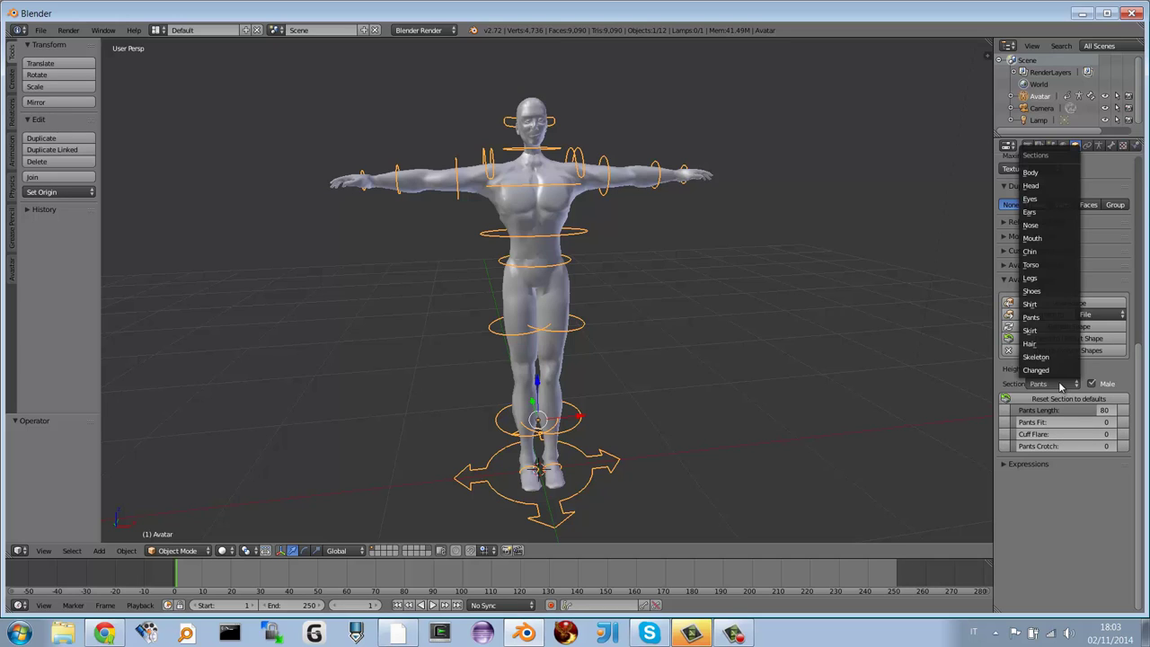
left_click(1042, 304)
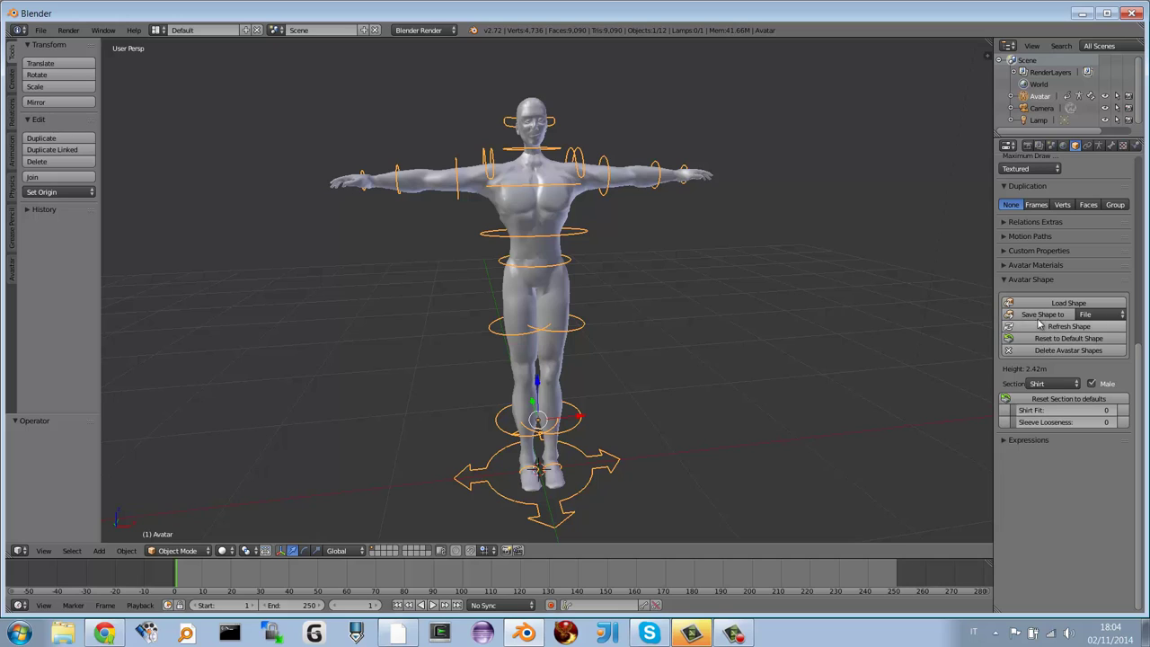
Show the Legs section and raise Leg Muscles from 85 to 100.
left_click(1055, 384)
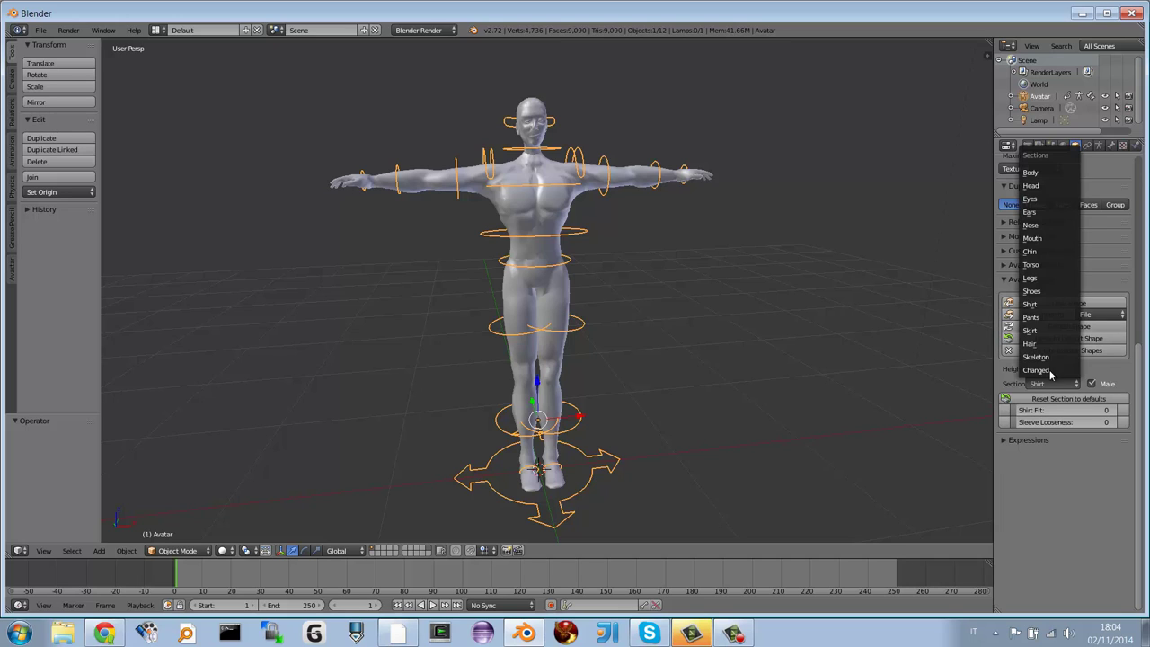
left_click(1032, 278)
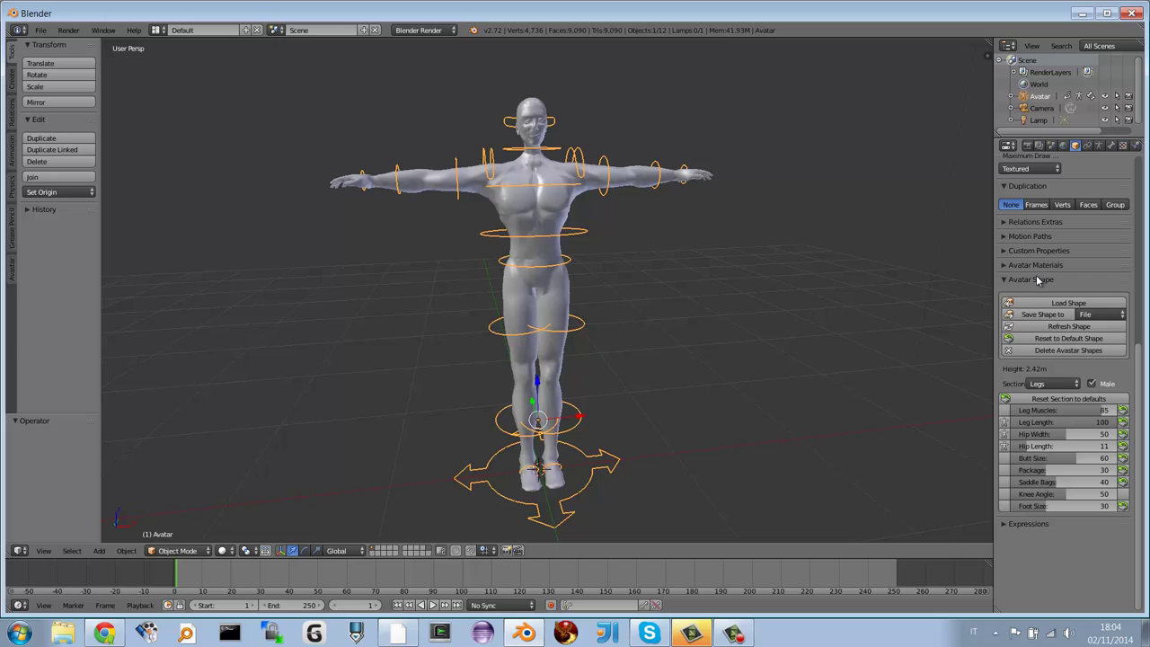
left_click(1116, 410)
mouse_move(1121, 412)
left_mouse_down()
mouse_move(1047, 415)
mouse_move(1134, 419)
left_mouse_up()
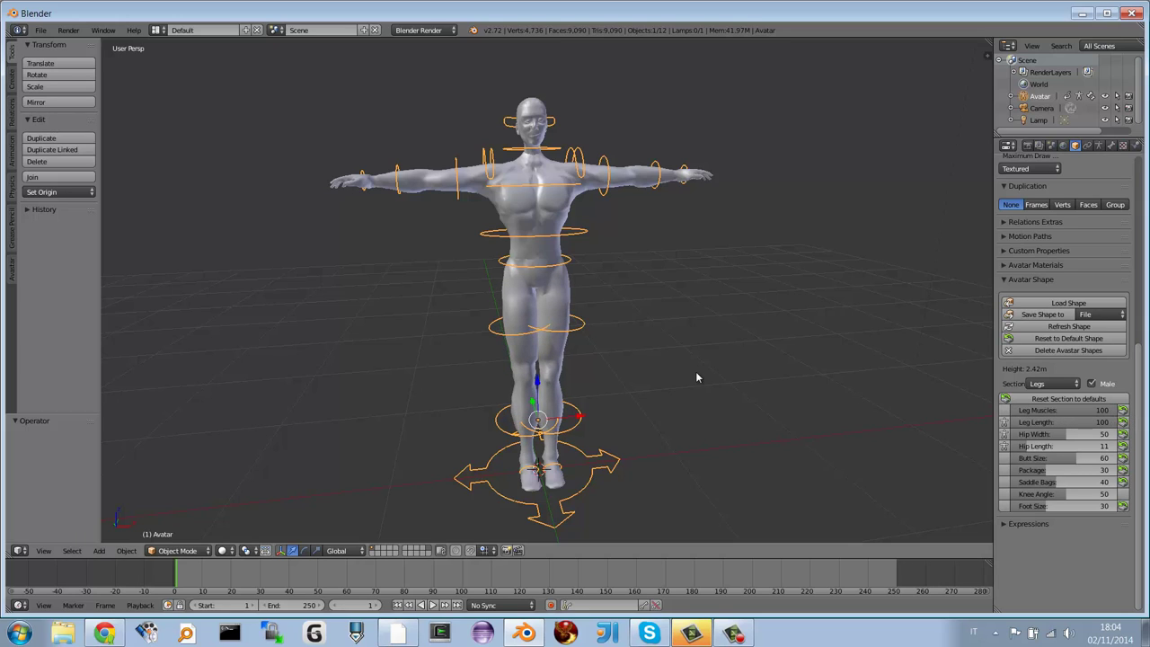
mouse_move(575, 301)
middle_mouse_down()
mouse_move(744, 300)
mouse_move(590, 308)
middle_mouse_up()
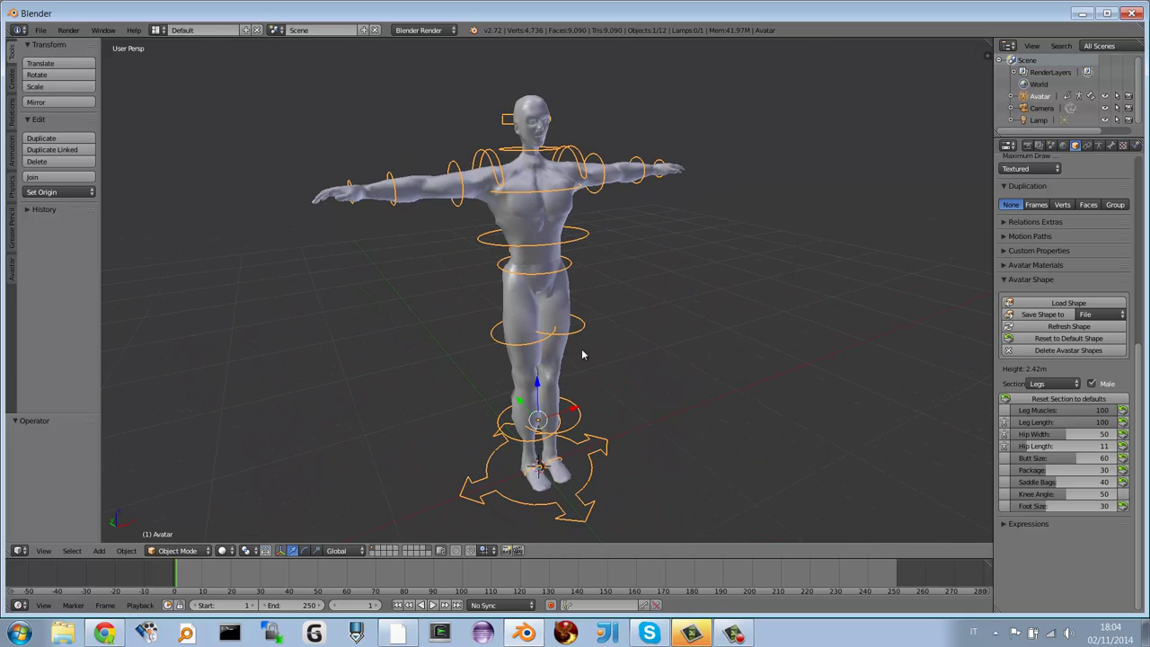
middle_click_drag(559, 268, 505, 267)
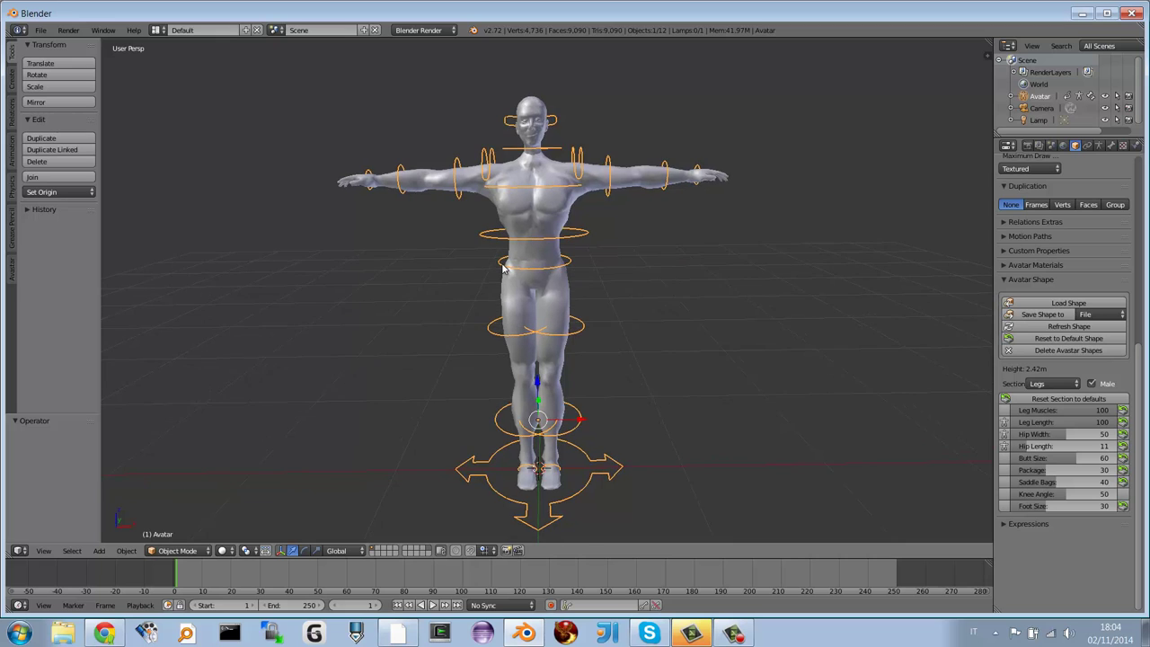
scroll(505, 267, "up", 2)
middle_click_drag(513, 211, 518, 295, "shift")
scroll(518, 294, "up", 2)
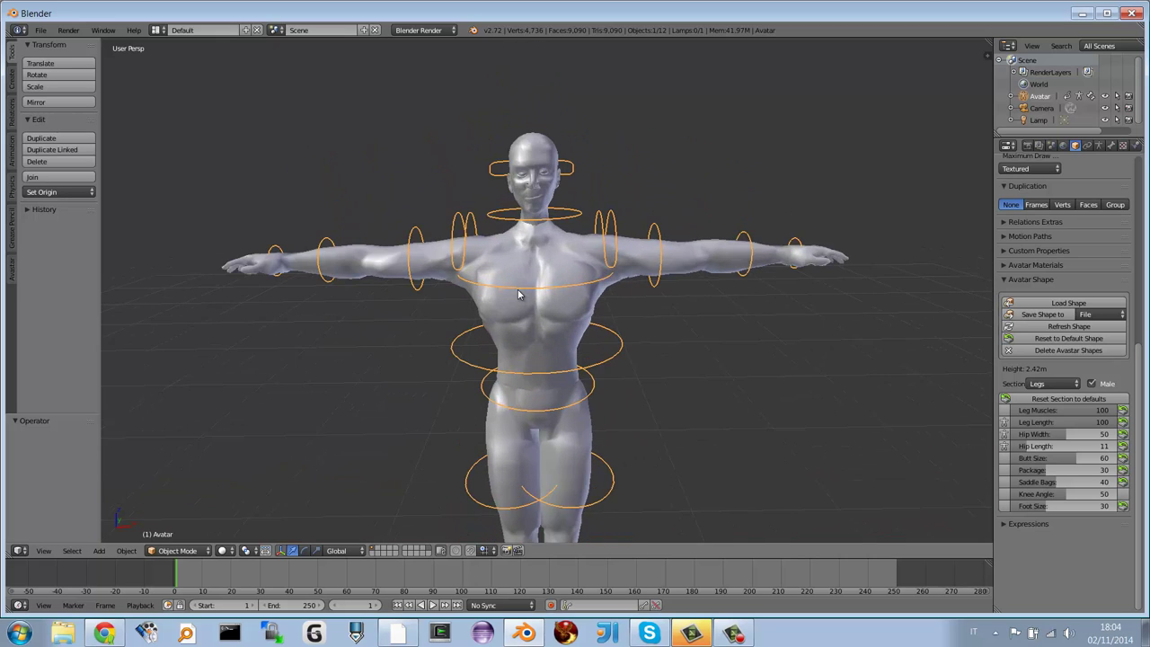
scroll(521, 296, "up", 2)
mouse_move(537, 257)
middle_mouse_down("shift")
mouse_move(541, 298)
mouse_move(596, 329)
mouse_move(552, 321)
mouse_move(528, 310)
mouse_move(636, 303)
mouse_move(608, 287)
mouse_move(584, 301)
mouse_move(721, 303)
mouse_move(708, 311)
mouse_move(599, 296)
mouse_move(591, 310)
mouse_move(668, 212)
middle_mouse_up("shift")
scroll(541, 298, "up", 1)
scroll(590, 305, "down", 2)
scroll(590, 303, "down", 2)
scroll(588, 301, "down", 1)
scroll(583, 294, "down", 2)
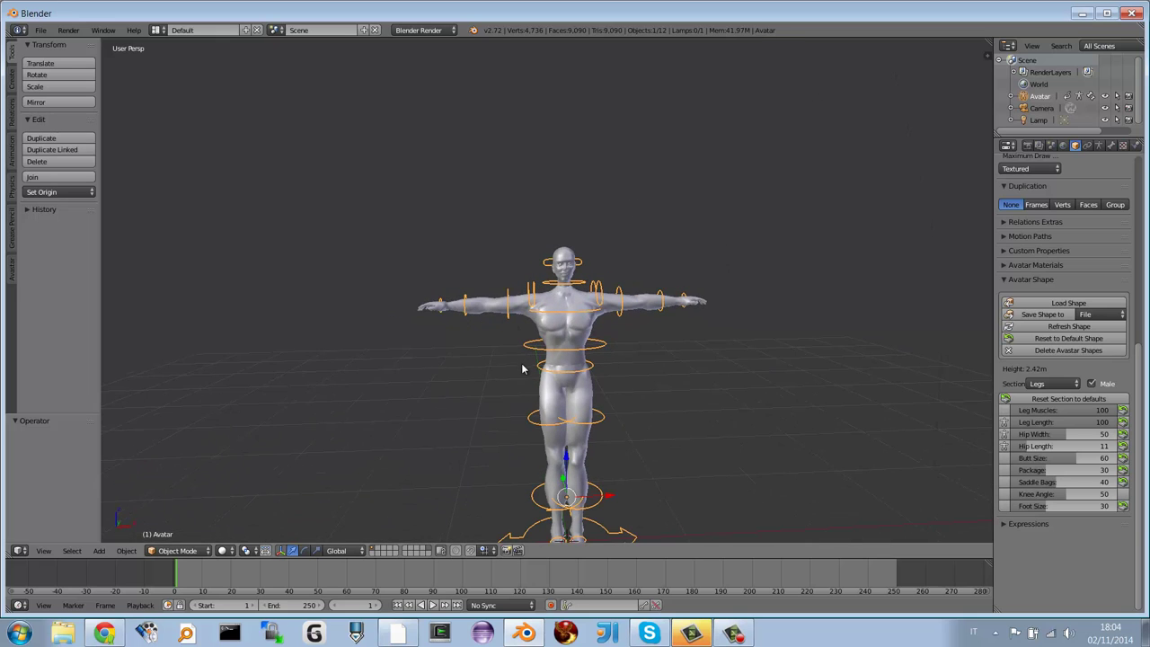
mouse_move(529, 380)
middle_mouse_down("shift")
mouse_move(544, 318)
mouse_move(507, 287)
mouse_move(501, 305)
mouse_move(725, 296)
mouse_move(503, 300)
middle_mouse_up("shift")
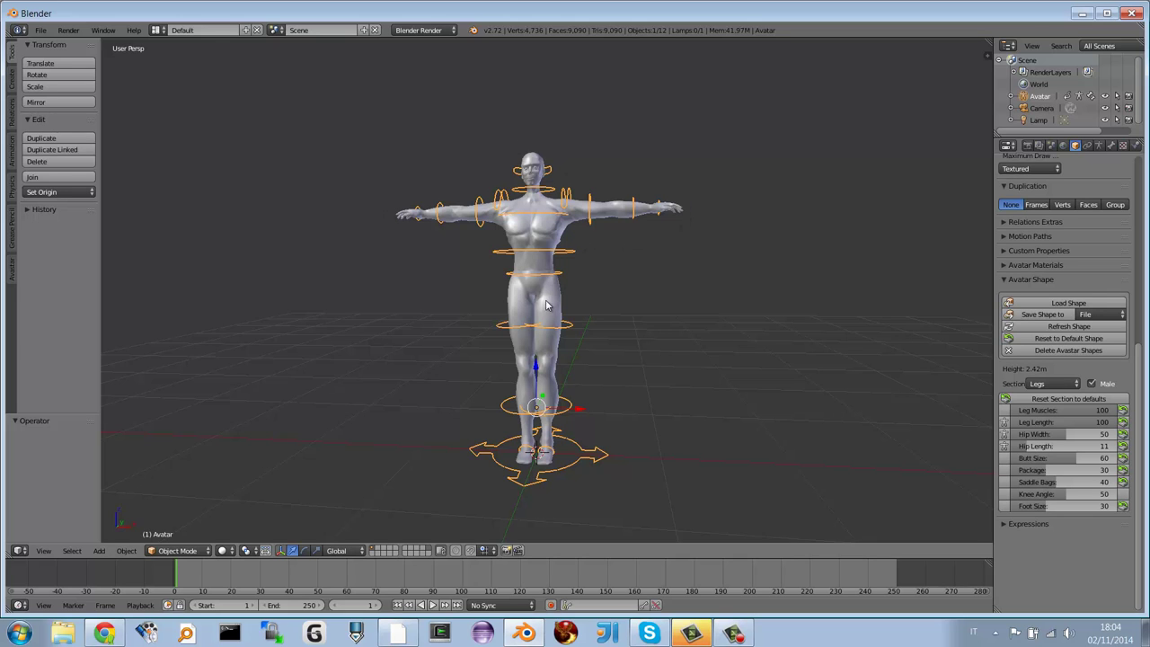
mouse_move(539, 308)
middle_mouse_down()
mouse_move(632, 298)
mouse_move(541, 308)
middle_mouse_up()
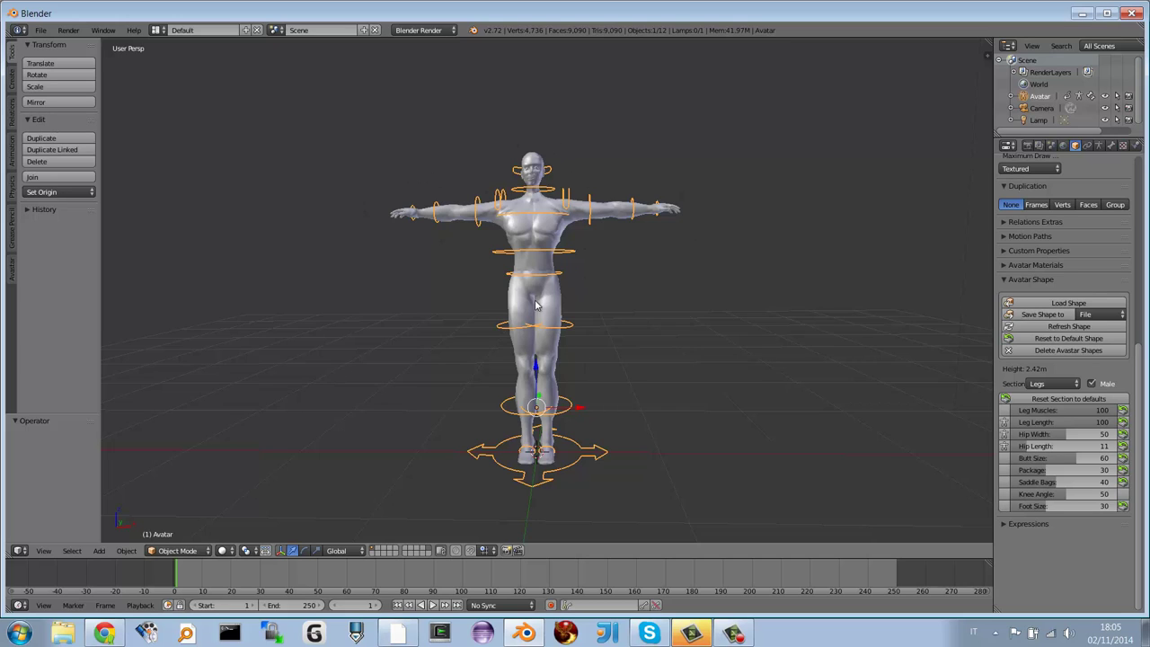
scroll(540, 311, "up", 1)
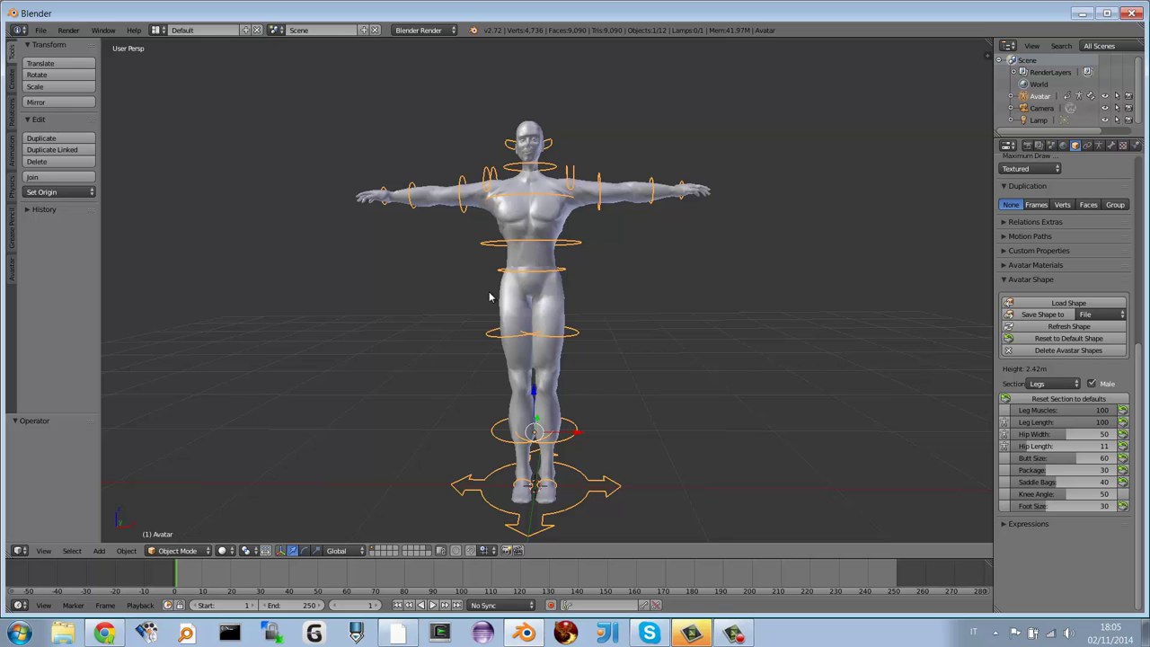
mouse_move(516, 298)
middle_mouse_down()
mouse_move(579, 285)
mouse_move(505, 329)
middle_mouse_up()
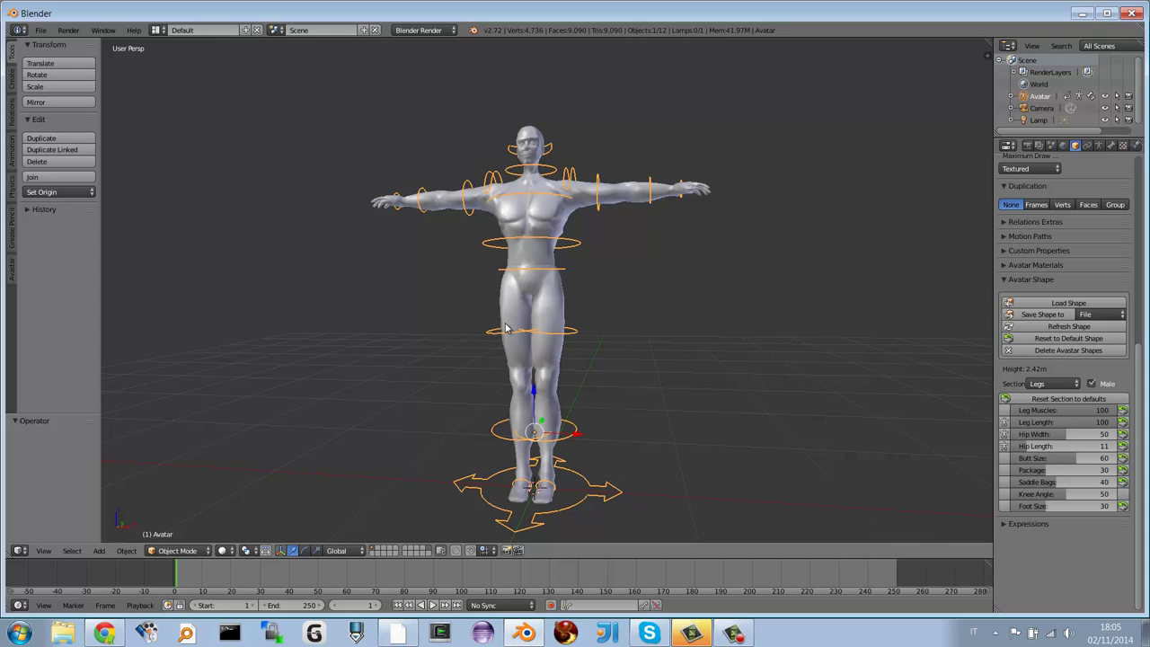
scroll(506, 329, "up", 2)
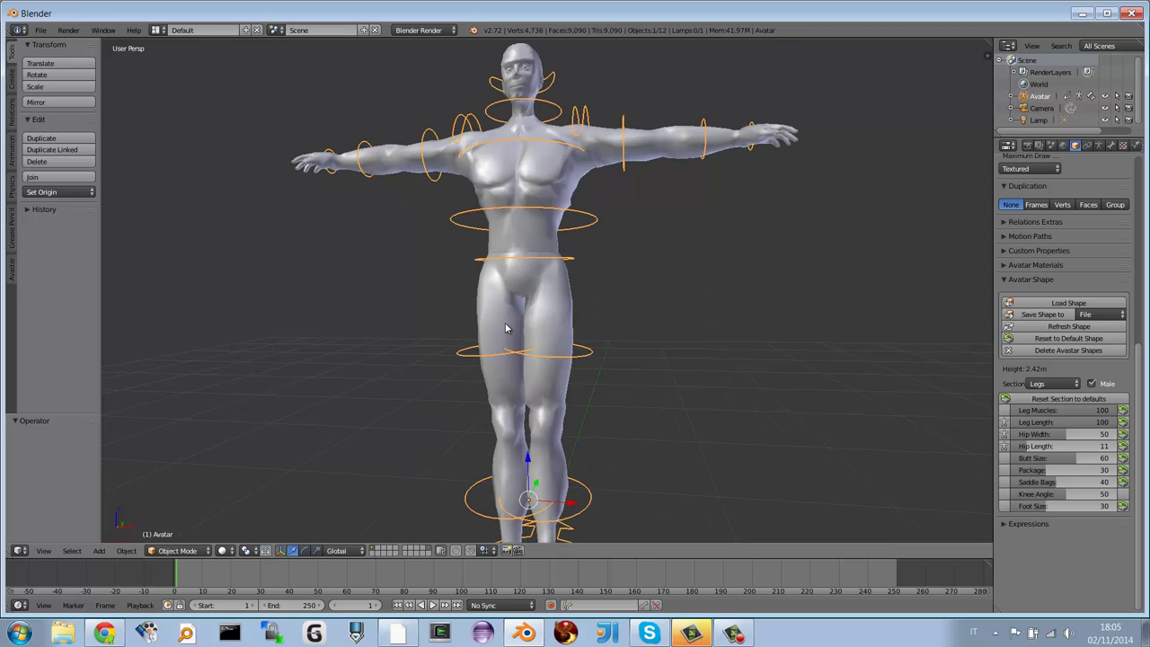
scroll(505, 328, "down", 1)
middle_click_drag(508, 324, 523, 328)
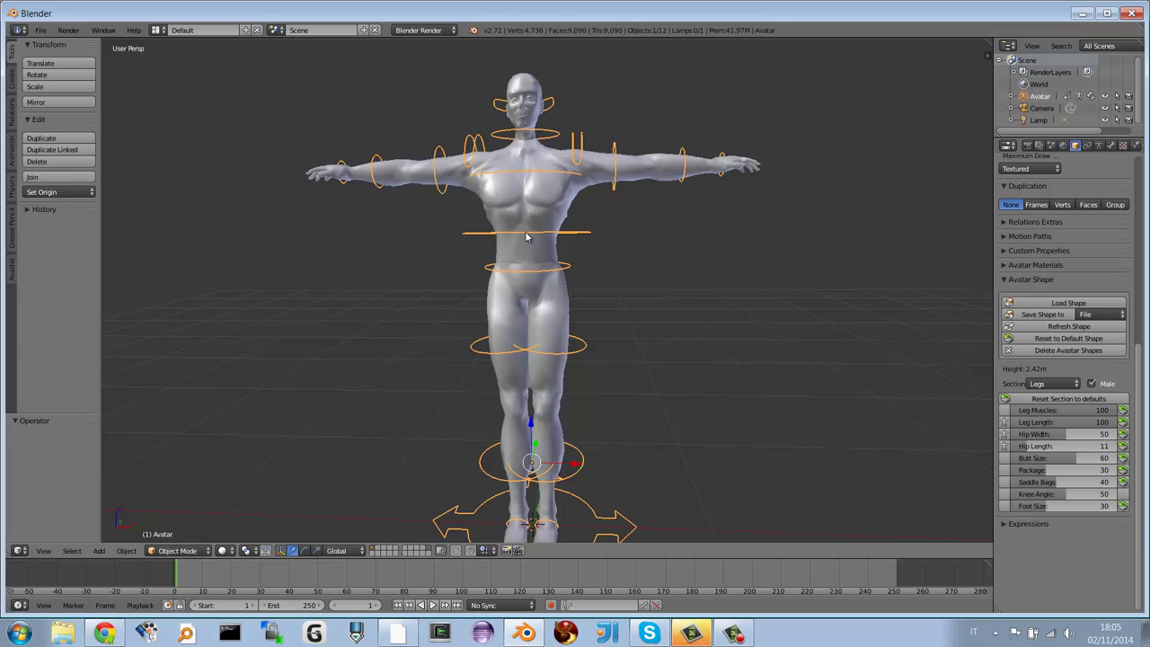
middle_click_drag(528, 235, 535, 218)
middle_click_drag(539, 293, 541, 271)
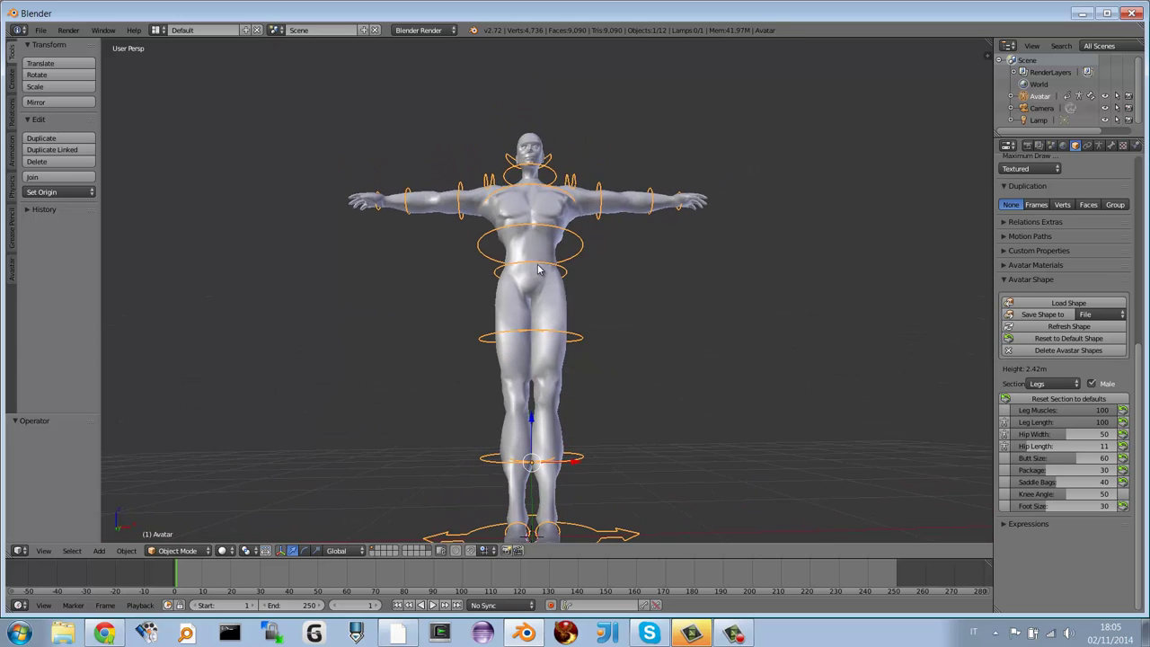